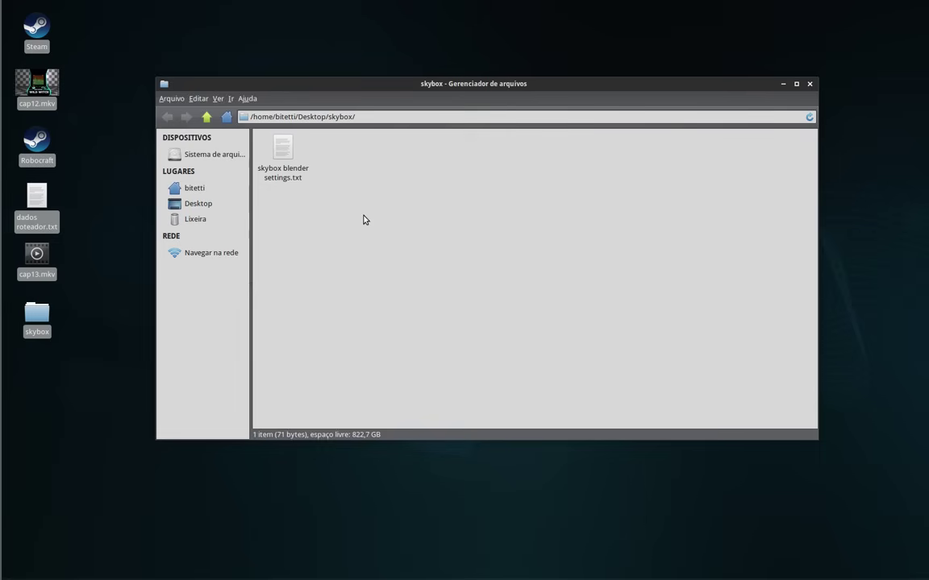
Launch Blender from the application finder by searching 'blen'.
{"action": "key", "text": "alt+F3"}
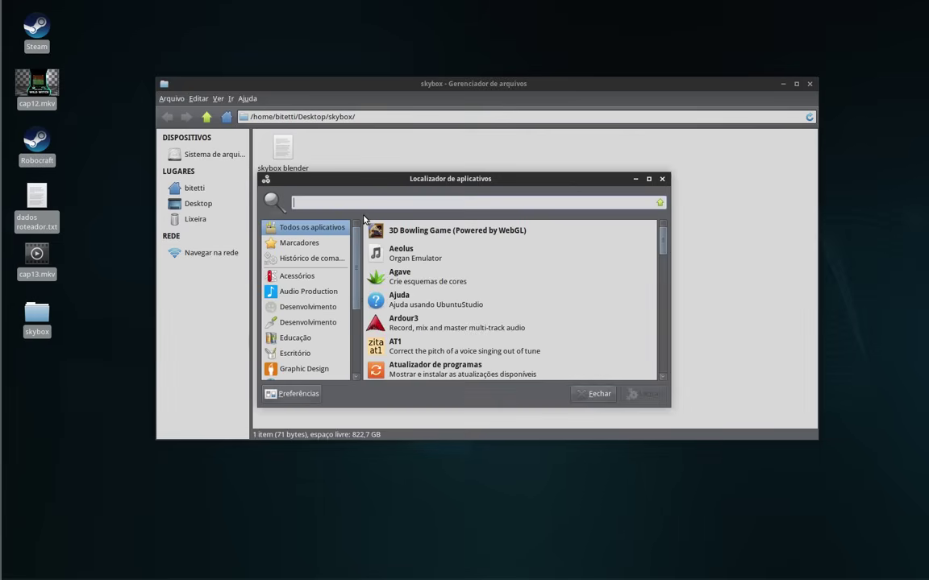
{"action": "type", "text": "blen"}
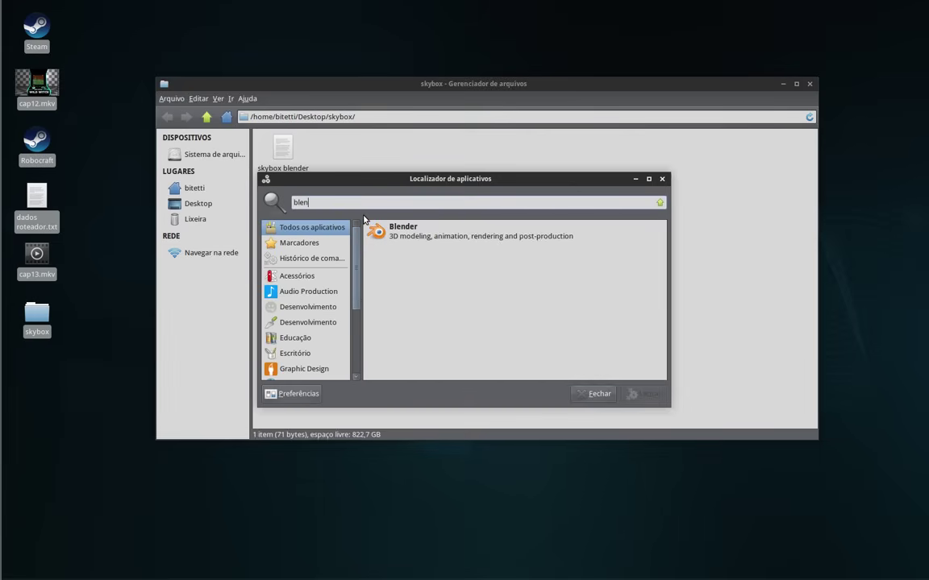
{"action": "key", "text": "Return"}
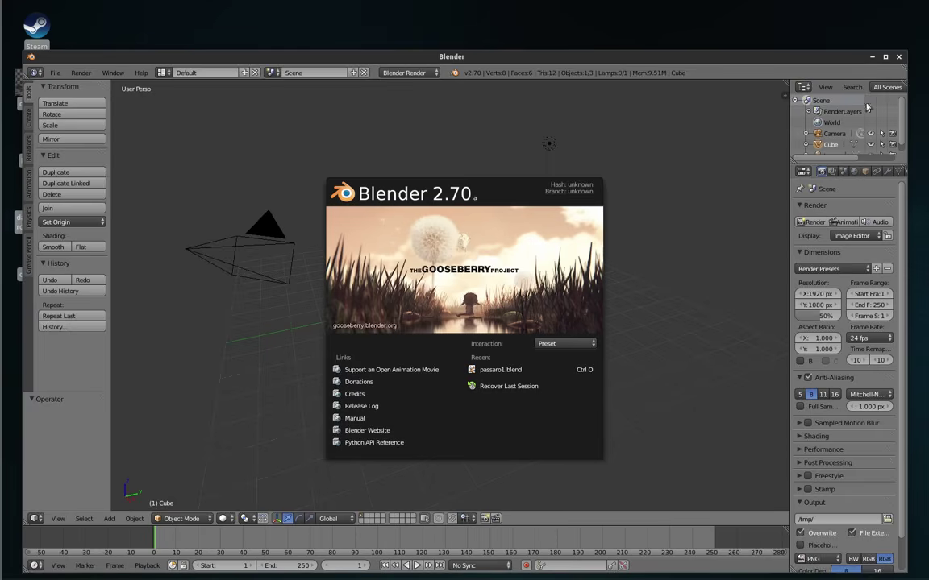
Maximize Blender in top view, place two cube duplicates and move the original lower left.
{"action": "left_click", "coordinate": [885, 57]}
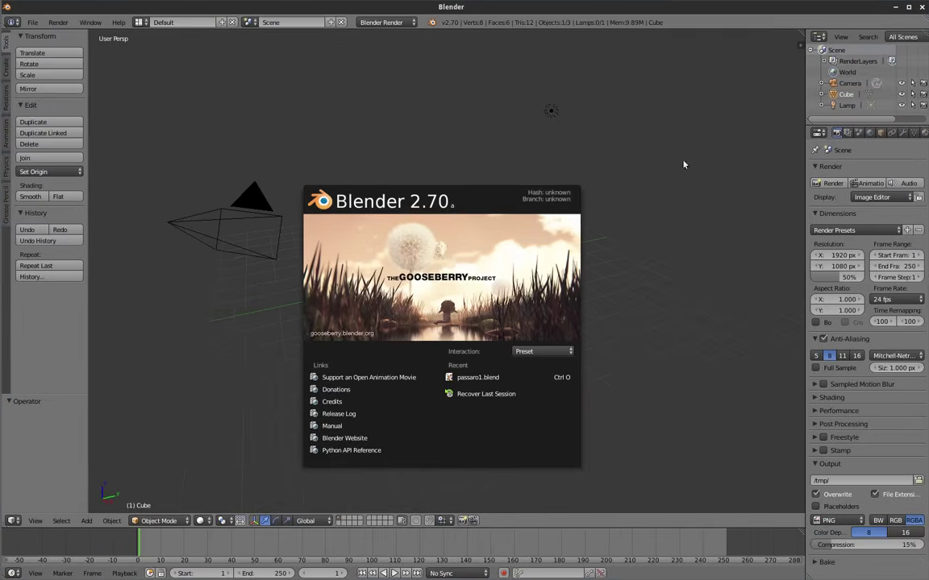
{"action": "key", "text": "KP_7"}
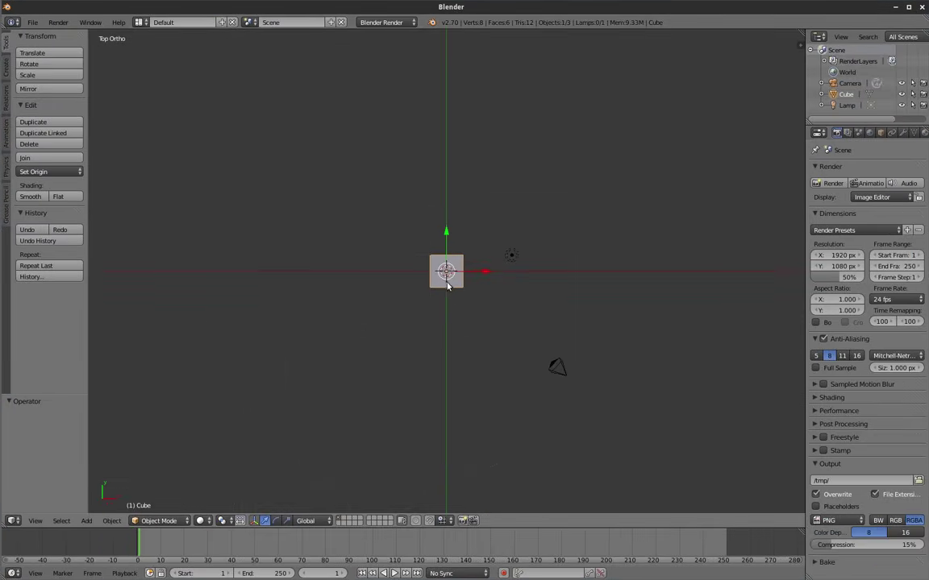
{"action": "key", "text": "shift+d"}
{"action": "left_click", "coordinate": [553, 215]}
{"action": "right_click", "coordinate": [446, 274]}
{"action": "key", "text": "shift+d"}
{"action": "left_click", "coordinate": [304, 175]}
{"action": "right_click", "coordinate": [446, 271]}
{"action": "key", "text": "g"}
{"action": "left_click", "coordinate": [324, 395]}
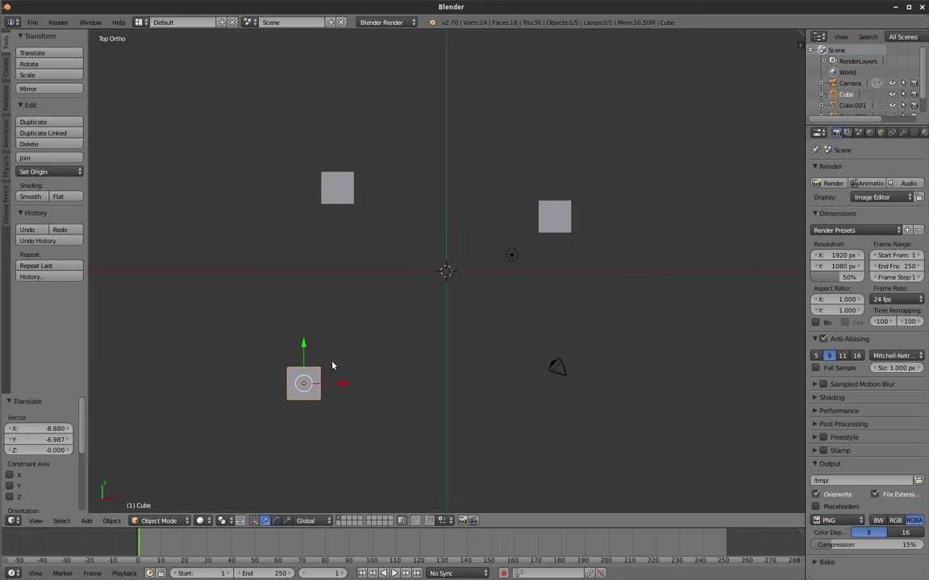
Lower the cube along Z and add Cube.003 at a new height.
{"action": "middle_click_drag", "start_coordinate": [331, 366], "coordinate": [255, 326]}
{"action": "key", "text": "g"}
{"action": "key", "text": "z"}
{"action": "left_click", "coordinate": [274, 347]}
{"action": "key", "text": "shift+d"}
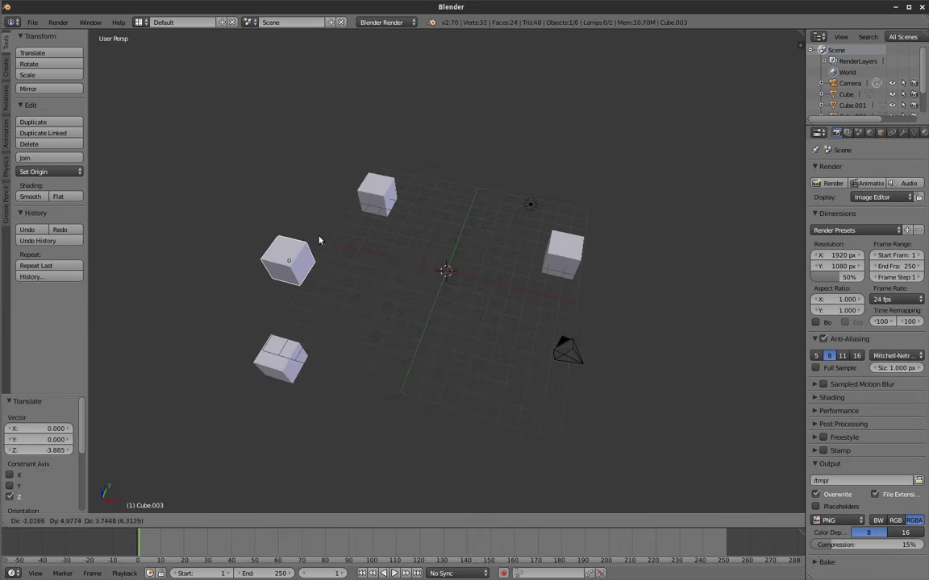
{"action": "left_click", "coordinate": [322, 243]}
{"action": "key", "text": "g"}
{"action": "key", "text": "z"}
{"action": "left_click", "coordinate": [355, 260]}
Add Cube.004 at lower right and Cube.005 on the right, adjusting their heights along Z.
{"action": "key", "text": "shift+d"}
{"action": "left_click", "coordinate": [603, 446]}
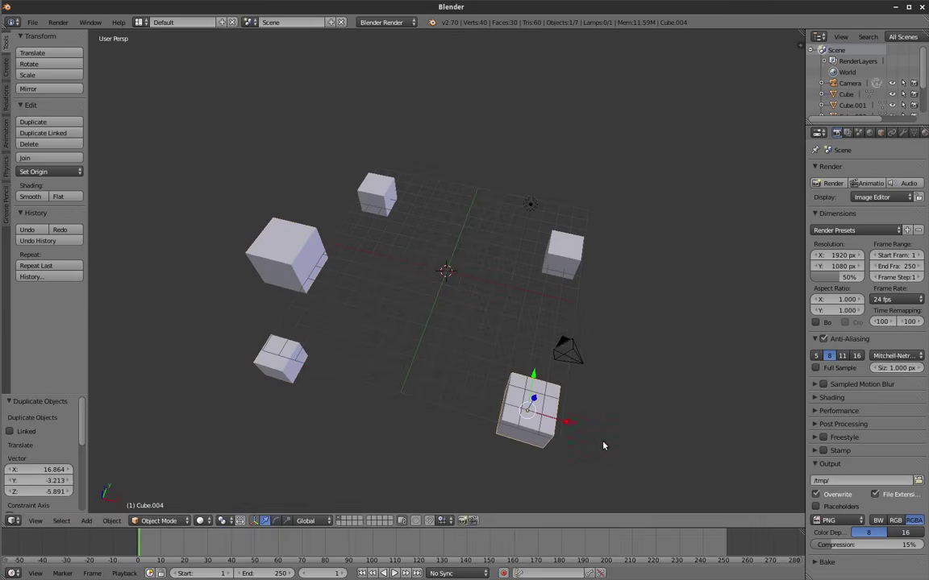
{"action": "key", "text": "g"}
{"action": "key", "text": "z"}
{"action": "left_click", "coordinate": [631, 454]}
{"action": "key", "text": "shift+d"}
{"action": "left_click", "coordinate": [659, 342]}
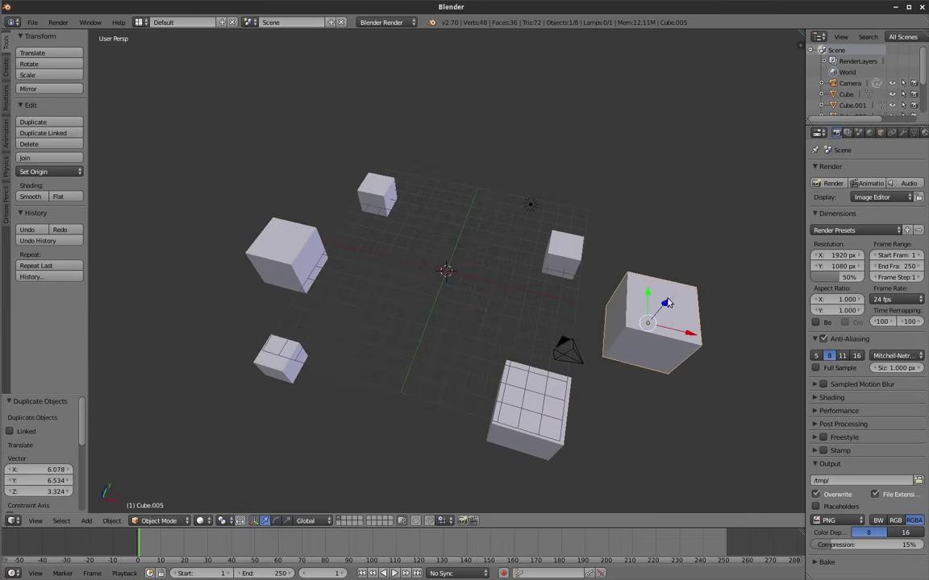
{"action": "key", "text": "g"}
{"action": "key", "text": "z"}
{"action": "left_click", "coordinate": [690, 314]}
Add Cube.006 high at the top, scaled to about 0.911.
{"action": "key", "text": "shift+d"}
{"action": "left_click", "coordinate": [534, 108]}
{"action": "key", "text": "s"}
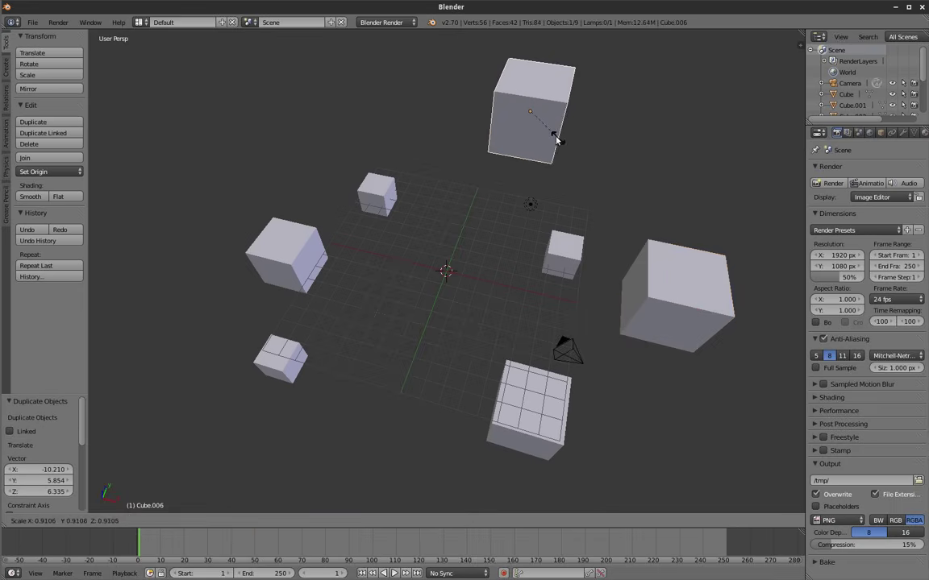
{"action": "left_click", "coordinate": [556, 139]}
{"action": "middle_click_drag", "start_coordinate": [541, 219], "coordinate": [492, 193]}
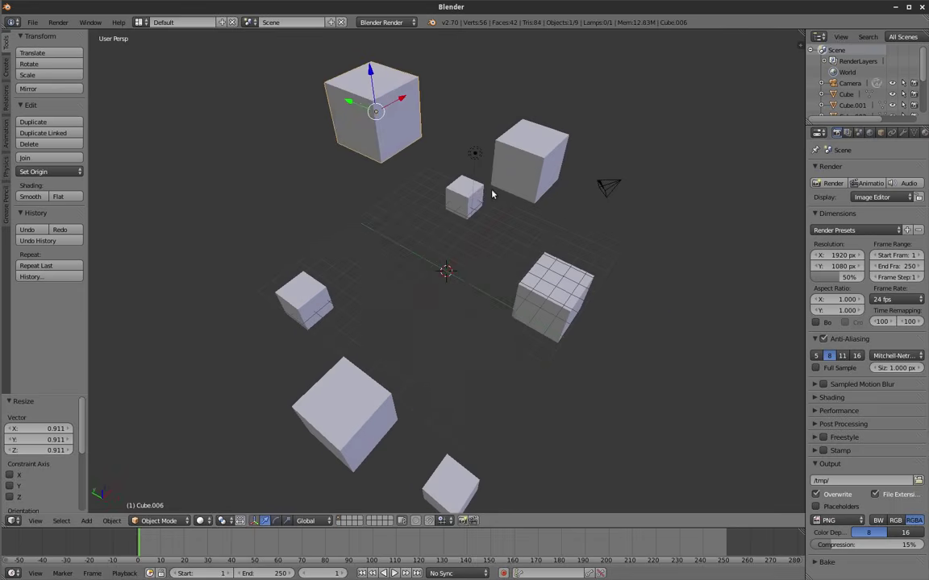
Scatter Cube.007 through Cube.010 across the left, lower left and right.
{"action": "key", "text": "shift+d"}
{"action": "left_click", "coordinate": [355, 282]}
{"action": "key", "text": "g"}
{"action": "key", "text": "z"}
{"action": "left_click", "coordinate": [421, 265]}
{"action": "key", "text": "shift+d"}
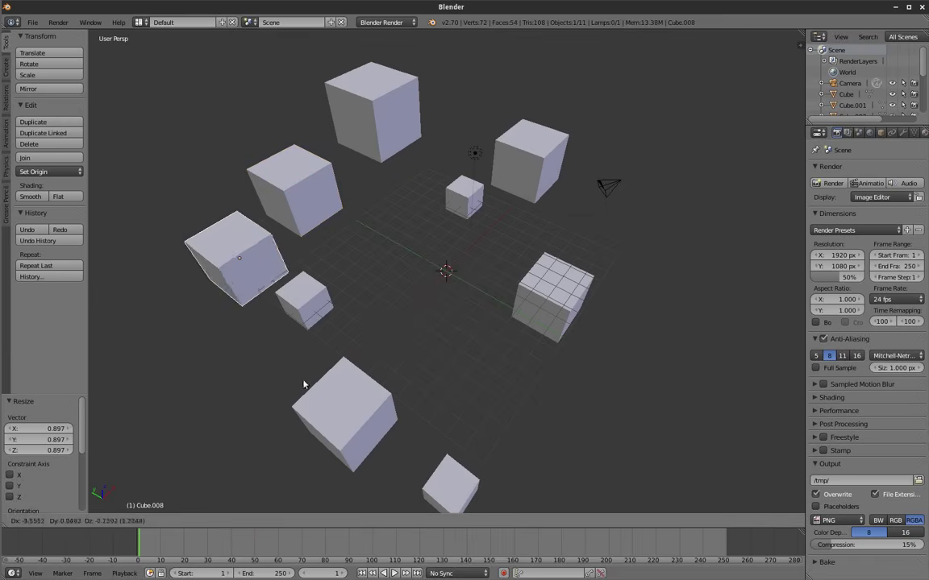
{"action": "left_click", "coordinate": [337, 415]}
{"action": "key", "text": "shift+d"}
{"action": "left_click", "coordinate": [625, 421]}
{"action": "key", "text": "shift+d"}
{"action": "left_click", "coordinate": [742, 222]}
{"action": "mouse_move", "coordinate": [742, 221]}
{"action": "middle_mouse_down"}
{"action": "mouse_move", "coordinate": [622, 269]}
{"action": "mouse_move", "coordinate": [596, 192]}
{"action": "mouse_move", "coordinate": [617, 241]}
{"action": "middle_mouse_up"}
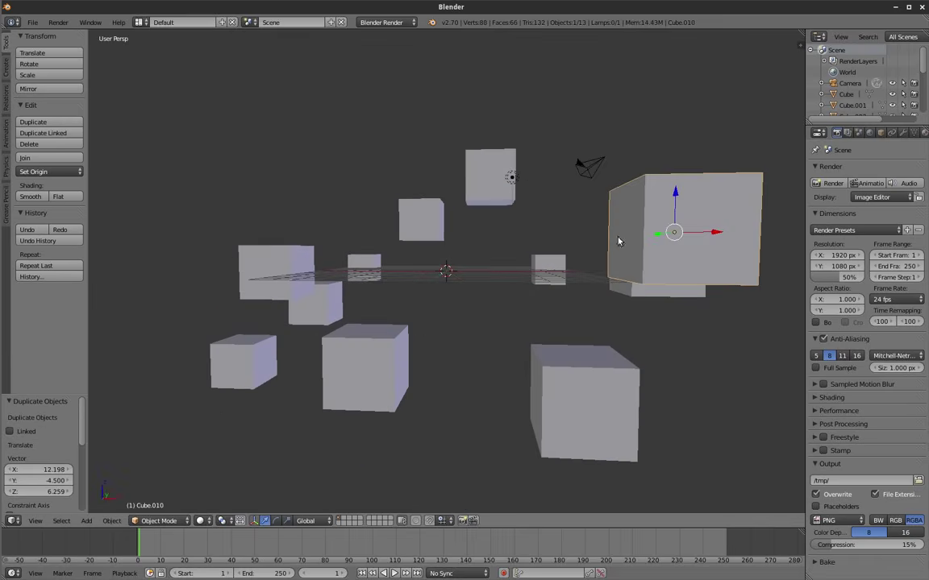
Add Cube.011 through Cube.013, shifting Cube.013 along Y and lowering it along Z.
{"action": "key", "text": "shift+d"}
{"action": "left_click", "coordinate": [375, 456]}
{"action": "mouse_move", "coordinate": [375, 456]}
{"action": "middle_mouse_down"}
{"action": "mouse_move", "coordinate": [437, 307]}
{"action": "mouse_move", "coordinate": [294, 266]}
{"action": "middle_mouse_up"}
{"action": "scroll", "coordinate": [444, 284], "scroll_direction": "down", "scroll_amount": 3}
{"action": "key", "text": "shift+d"}
{"action": "left_click", "coordinate": [534, 348]}
{"action": "key", "text": "shift+d"}
{"action": "key", "text": "y"}
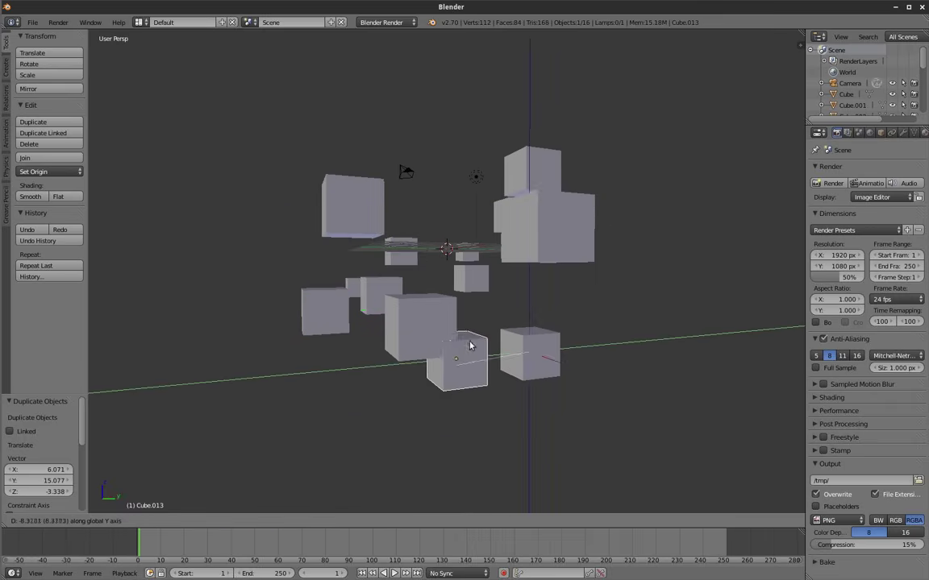
{"action": "left_click", "coordinate": [427, 375]}
{"action": "key", "text": "g"}
{"action": "key", "text": "z"}
{"action": "left_click", "coordinate": [456, 355]}
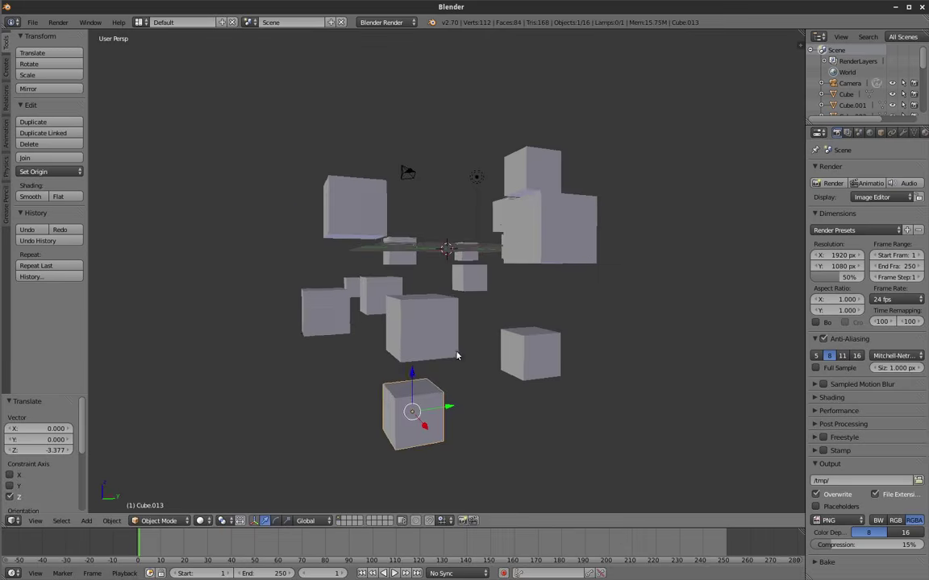
{"action": "middle_click_drag", "start_coordinate": [456, 356], "coordinate": [411, 378]}
Add Cube.014, Cube.015 and Cube.016 around the scene.
{"action": "key", "text": "shift+d"}
{"action": "left_click", "coordinate": [553, 377]}
{"action": "middle_click_drag", "start_coordinate": [553, 377], "coordinate": [479, 363]}
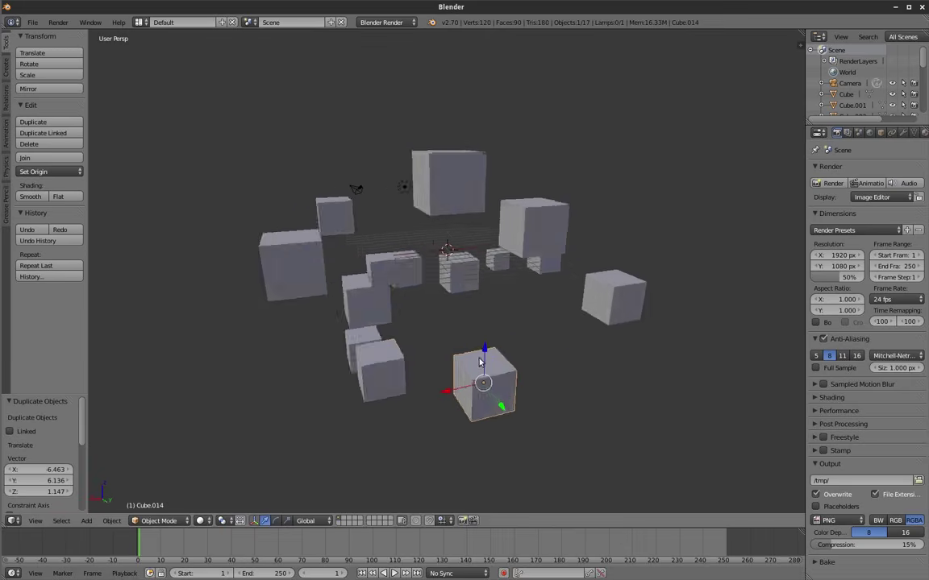
{"action": "key", "text": "shift+d"}
{"action": "left_click", "coordinate": [559, 373]}
{"action": "middle_click_drag", "start_coordinate": [559, 373], "coordinate": [460, 369]}
{"action": "mouse_move", "coordinate": [436, 304]}
{"action": "middle_mouse_down"}
{"action": "mouse_move", "coordinate": [394, 338]}
{"action": "mouse_move", "coordinate": [473, 227]}
{"action": "middle_mouse_up"}
{"action": "middle_click_drag", "start_coordinate": [415, 418], "coordinate": [421, 271]}
{"action": "key", "text": "shift+d"}
{"action": "left_click", "coordinate": [393, 331]}
{"action": "middle_click_drag", "start_coordinate": [393, 331], "coordinate": [439, 387]}
{"action": "mouse_move", "coordinate": [511, 393]}
{"action": "middle_mouse_down"}
{"action": "mouse_move", "coordinate": [406, 398]}
{"action": "mouse_move", "coordinate": [454, 331]}
{"action": "middle_mouse_up"}
Add Cube.017 through Cube.020, resizing Cube.019 and Cube.020.
{"action": "key", "text": "shift+d"}
{"action": "left_click", "coordinate": [552, 201]}
{"action": "mouse_move", "coordinate": [486, 232]}
{"action": "middle_mouse_down"}
{"action": "mouse_move", "coordinate": [512, 216]}
{"action": "mouse_move", "coordinate": [556, 244]}
{"action": "middle_mouse_up"}
{"action": "key", "text": "shift+d"}
{"action": "left_click", "coordinate": [552, 211]}
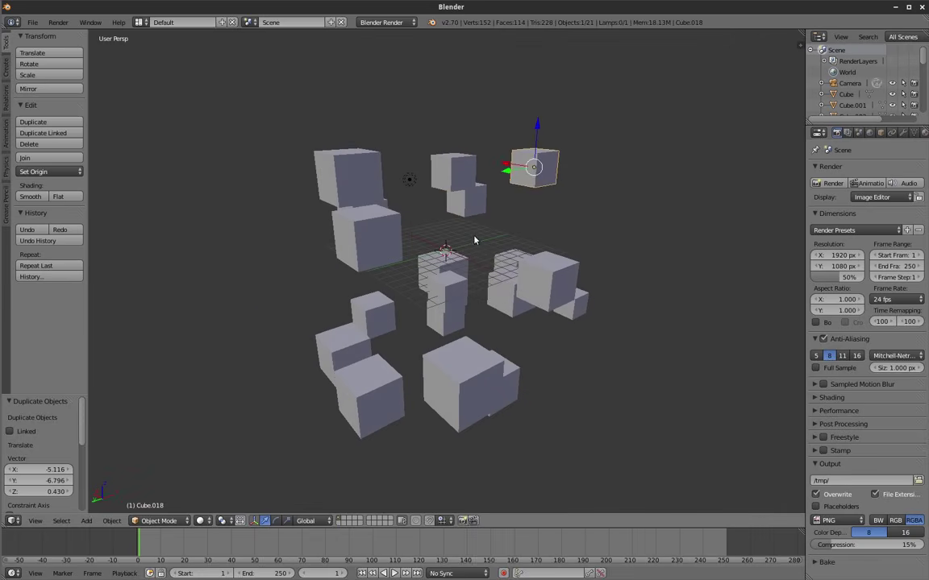
{"action": "middle_click_drag", "start_coordinate": [475, 239], "coordinate": [605, 269]}
{"action": "key", "text": "shift+d"}
{"action": "key", "text": "s"}
{"action": "left_click", "coordinate": [636, 278]}
{"action": "key", "text": "shift+d"}
{"action": "left_click", "coordinate": [654, 297]}
{"action": "mouse_move", "coordinate": [654, 296]}
{"action": "middle_mouse_down"}
{"action": "mouse_move", "coordinate": [655, 287]}
{"action": "mouse_move", "coordinate": [683, 283]}
{"action": "mouse_move", "coordinate": [586, 221]}
{"action": "mouse_move", "coordinate": [489, 178]}
{"action": "middle_mouse_up"}
{"action": "key", "text": "s"}
{"action": "left_click", "coordinate": [699, 305]}
Add Cube.021 through Cube.024, placing Cube.022 and Cube.024 higher up.
{"action": "key", "text": "shift+d"}
{"action": "left_click", "coordinate": [586, 220]}
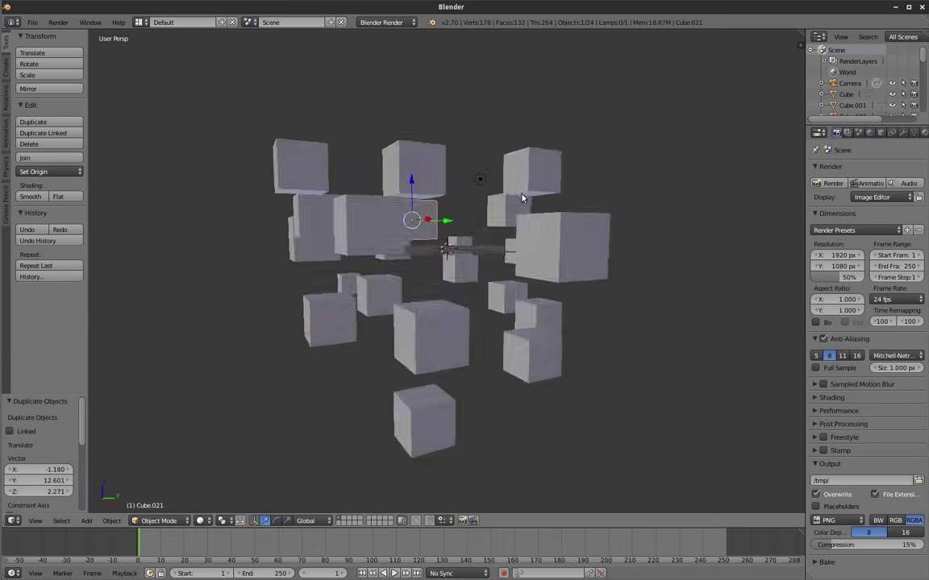
{"action": "key", "text": "shift+d"}
{"action": "left_click", "coordinate": [502, 238]}
{"action": "middle_click_drag", "start_coordinate": [502, 238], "coordinate": [467, 230]}
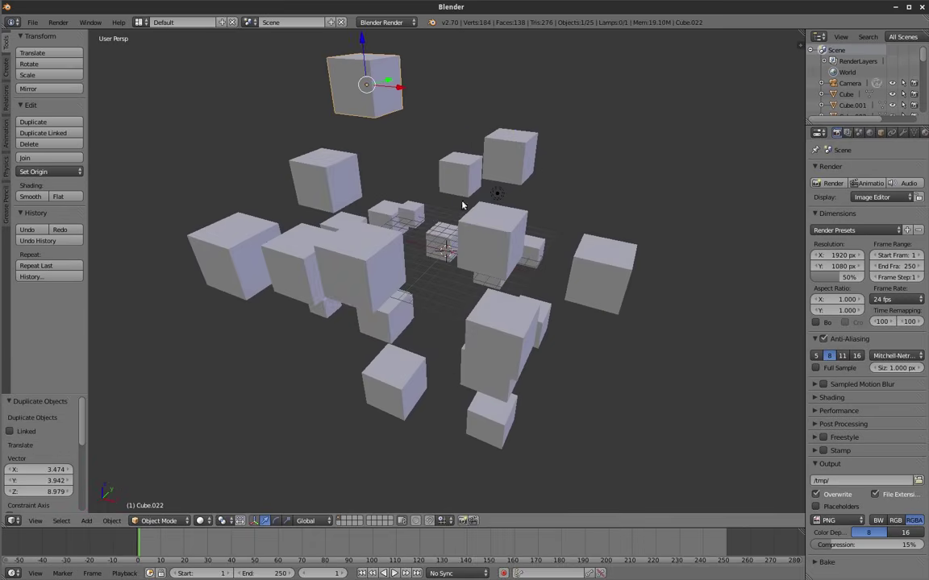
{"action": "key", "text": "shift+d"}
{"action": "left_click", "coordinate": [416, 212]}
{"action": "middle_click_drag", "start_coordinate": [416, 212], "coordinate": [456, 221]}
{"action": "key", "text": "shift+d"}
{"action": "left_click", "coordinate": [604, 153]}
{"action": "mouse_move", "coordinate": [604, 153]}
{"action": "middle_mouse_down"}
{"action": "mouse_move", "coordinate": [567, 235]}
{"action": "mouse_move", "coordinate": [545, 230]}
{"action": "mouse_move", "coordinate": [471, 255]}
{"action": "middle_mouse_up"}
Add a lowered Cube.025 at lower left and Cube.027 at upper right, then select the lamp.
{"action": "key", "text": "shift+d"}
{"action": "left_click", "coordinate": [343, 364]}
{"action": "middle_click_drag", "start_coordinate": [344, 364], "coordinate": [320, 258]}
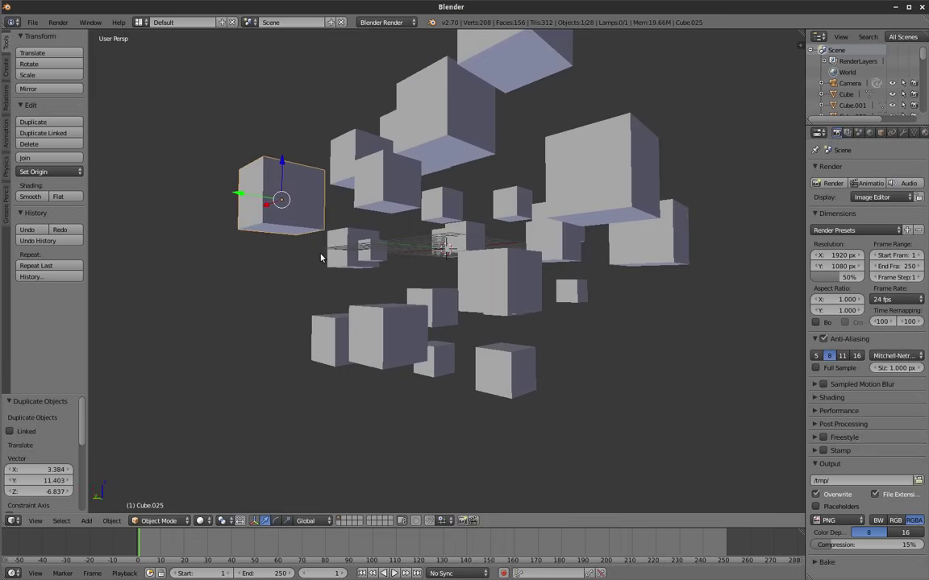
{"action": "left_click_drag", "start_coordinate": [281, 163], "coordinate": [282, 197]}
{"action": "mouse_move", "coordinate": [282, 198]}
{"action": "middle_mouse_down"}
{"action": "mouse_move", "coordinate": [359, 280]}
{"action": "mouse_move", "coordinate": [305, 291]}
{"action": "mouse_move", "coordinate": [462, 274]}
{"action": "mouse_move", "coordinate": [447, 263]}
{"action": "mouse_move", "coordinate": [594, 142]}
{"action": "middle_mouse_up"}
{"action": "key", "text": "shift+d"}
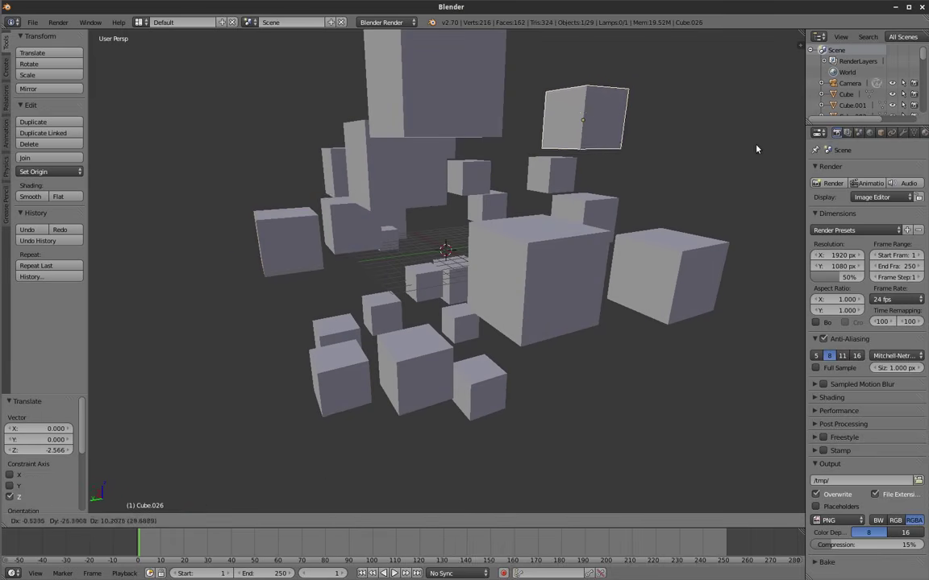
{"action": "left_click", "coordinate": [600, 205]}
{"action": "mouse_move", "coordinate": [601, 205]}
{"action": "middle_mouse_down"}
{"action": "mouse_move", "coordinate": [364, 247]}
{"action": "mouse_move", "coordinate": [360, 300]}
{"action": "middle_mouse_up"}
{"action": "scroll", "coordinate": [371, 251], "scroll_direction": "up", "scroll_amount": 3}
{"action": "scroll", "coordinate": [371, 252], "scroll_direction": "up", "scroll_amount": 2}
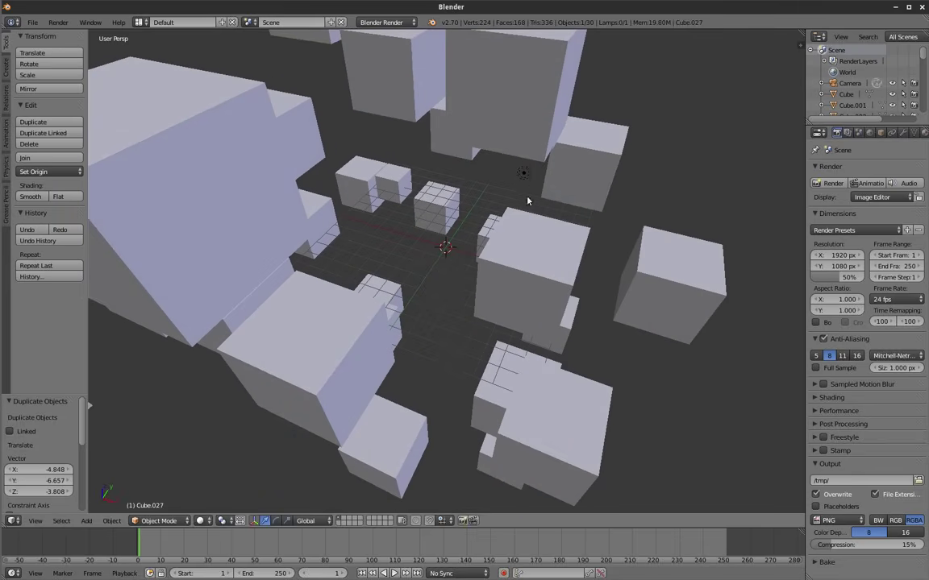
{"action": "right_click", "coordinate": [525, 172]}
Lower the lamp 4.247 along Z among the cubes.
{"action": "key", "text": "g"}
{"action": "key", "text": "z"}
{"action": "left_click", "coordinate": [510, 208]}
{"action": "mouse_move", "coordinate": [510, 208]}
{"action": "middle_mouse_down"}
{"action": "mouse_move", "coordinate": [404, 279]}
{"action": "mouse_move", "coordinate": [399, 242]}
{"action": "mouse_move", "coordinate": [435, 249]}
{"action": "mouse_move", "coordinate": [374, 230]}
{"action": "mouse_move", "coordinate": [458, 278]}
{"action": "mouse_move", "coordinate": [388, 249]}
{"action": "mouse_move", "coordinate": [373, 259]}
{"action": "mouse_move", "coordinate": [408, 253]}
{"action": "mouse_move", "coordinate": [450, 271]}
{"action": "mouse_move", "coordinate": [442, 259]}
{"action": "mouse_move", "coordinate": [446, 275]}
{"action": "mouse_move", "coordinate": [489, 228]}
{"action": "mouse_move", "coordinate": [433, 221]}
{"action": "mouse_move", "coordinate": [425, 197]}
{"action": "mouse_move", "coordinate": [349, 175]}
{"action": "middle_mouse_up"}
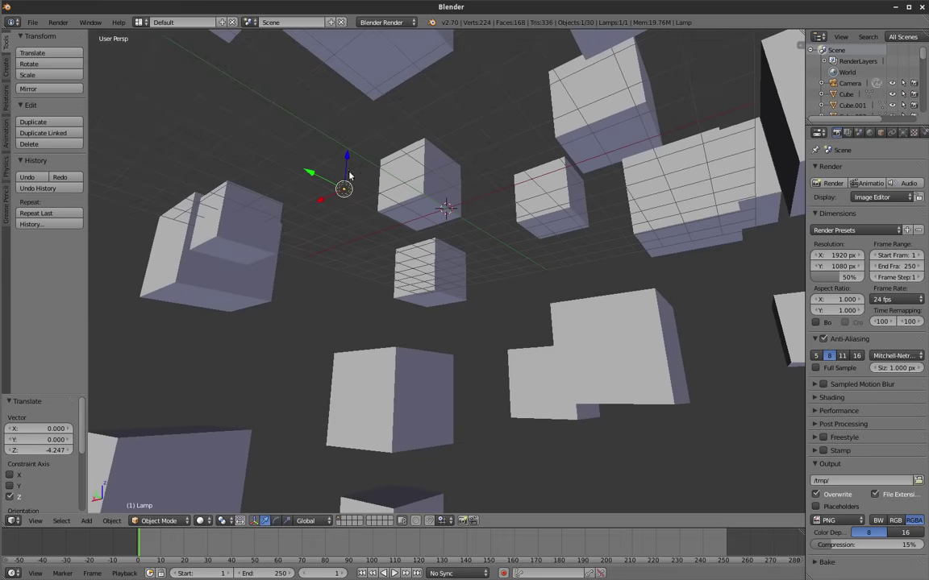
{"action": "mouse_move", "coordinate": [451, 222]}
{"action": "middle_mouse_down"}
{"action": "mouse_move", "coordinate": [414, 224]}
{"action": "mouse_move", "coordinate": [367, 271]}
{"action": "mouse_move", "coordinate": [379, 336]}
{"action": "mouse_move", "coordinate": [438, 265]}
{"action": "mouse_move", "coordinate": [433, 313]}
{"action": "middle_mouse_up"}
Move the camera -7.492 along X and centre the view on it.
{"action": "key", "text": "z"}
{"action": "right_click", "coordinate": [615, 202]}
{"action": "key", "text": "z"}
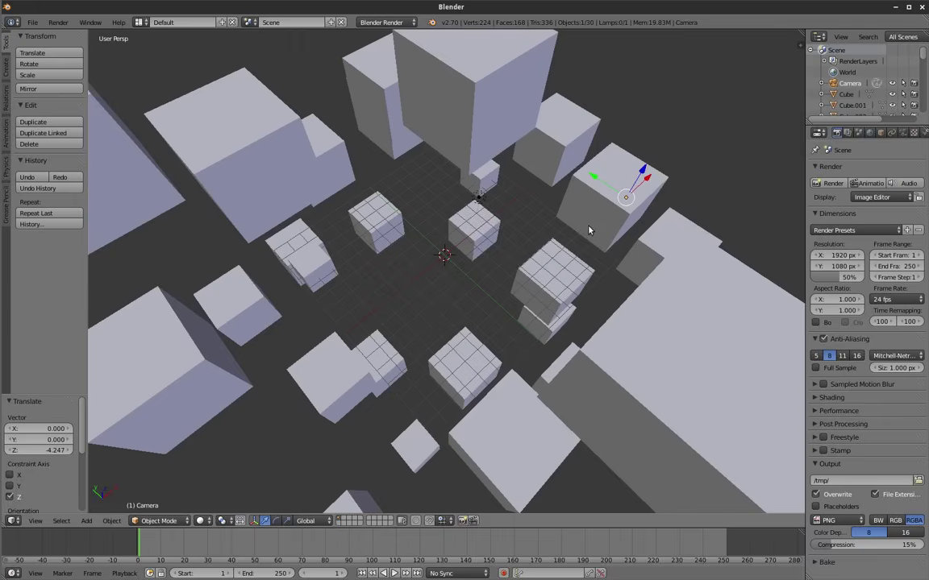
{"action": "middle_click_drag", "start_coordinate": [655, 173], "coordinate": [617, 253]}
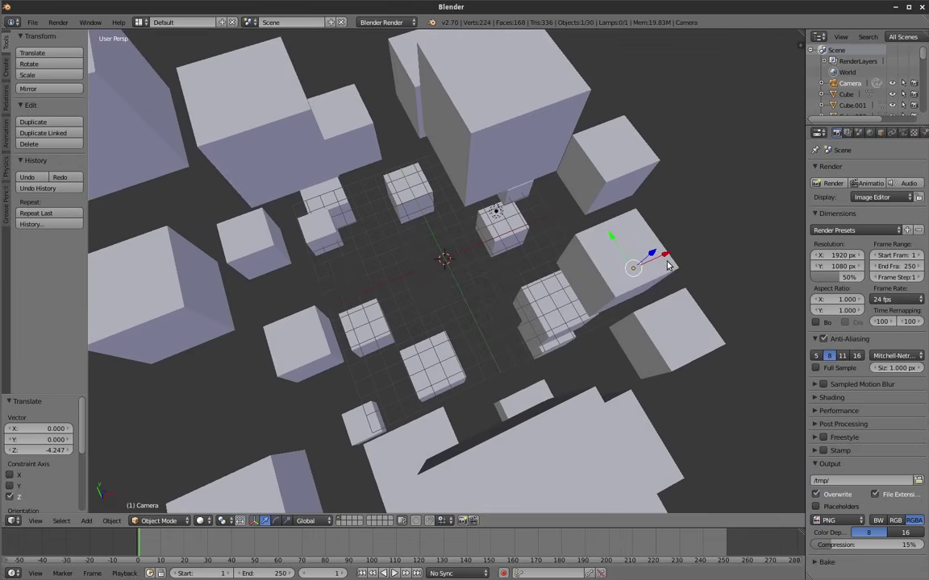
{"action": "key", "text": "g"}
{"action": "key", "text": "x"}
{"action": "left_click", "coordinate": [463, 274]}
{"action": "key", "text": "KP_Decimal"}
{"action": "mouse_move", "coordinate": [439, 295]}
{"action": "middle_mouse_down"}
{"action": "mouse_move", "coordinate": [404, 254]}
{"action": "mouse_move", "coordinate": [446, 284]}
{"action": "mouse_move", "coordinate": [647, 264]}
{"action": "middle_mouse_up"}
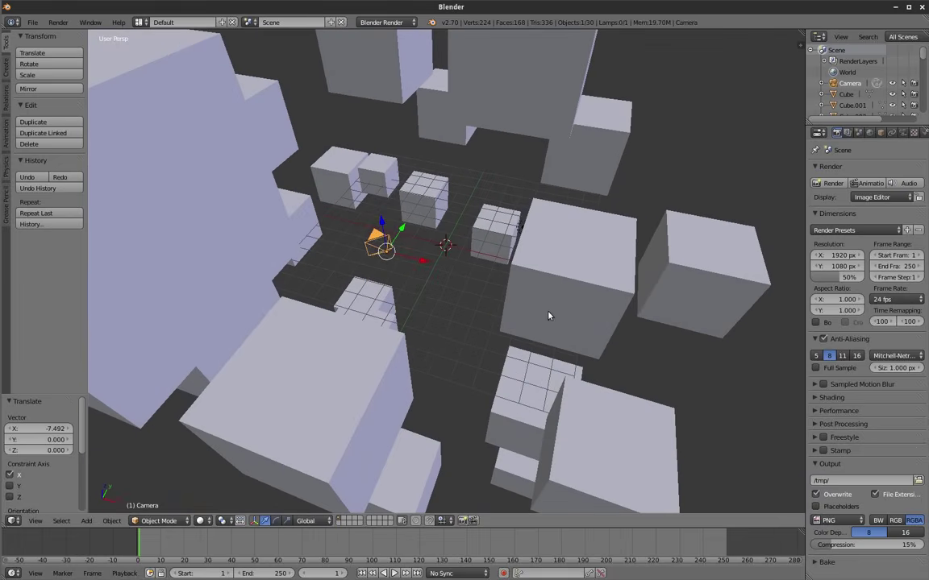
{"action": "middle_click_drag", "start_coordinate": [547, 315], "coordinate": [474, 306]}
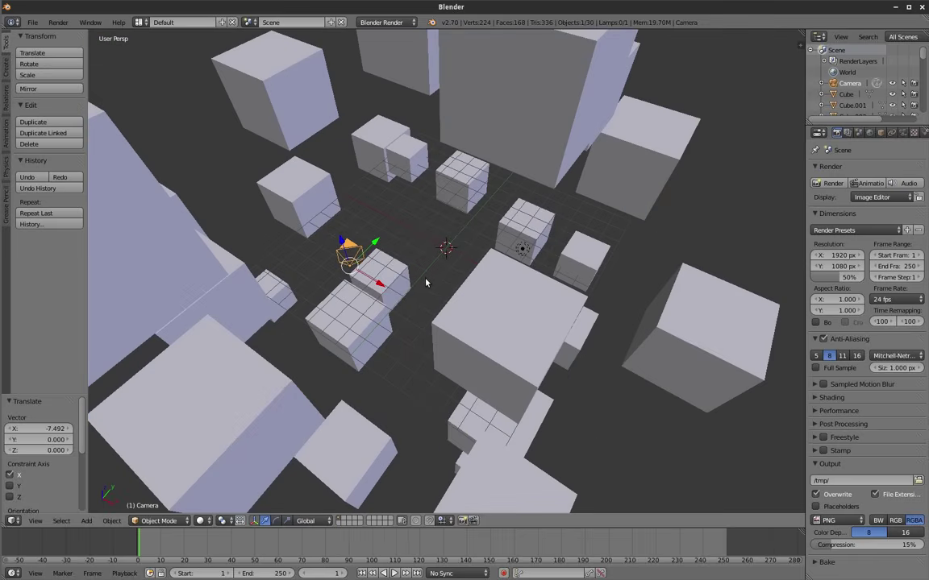
In the N sidebar, set the camera's Location X, Y and Z all to 0.
{"action": "key", "text": "n"}
{"action": "scroll", "coordinate": [720, 172], "scroll_direction": "up", "scroll_amount": 2}
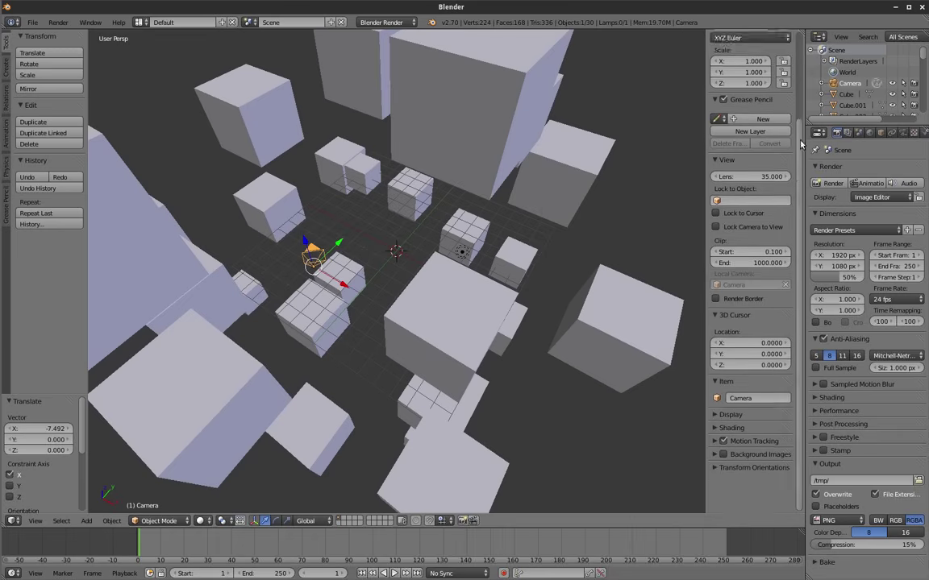
{"action": "scroll", "coordinate": [720, 172], "scroll_direction": "up", "scroll_amount": 3}
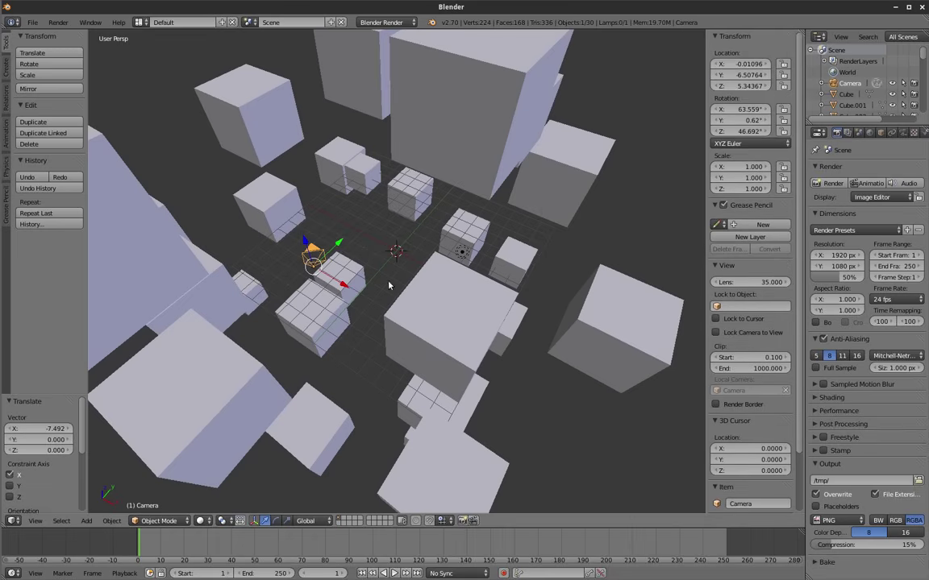
{"action": "scroll", "coordinate": [384, 202], "scroll_direction": "up", "scroll_amount": 3}
{"action": "scroll", "coordinate": [384, 202], "scroll_direction": "up", "scroll_amount": 2}
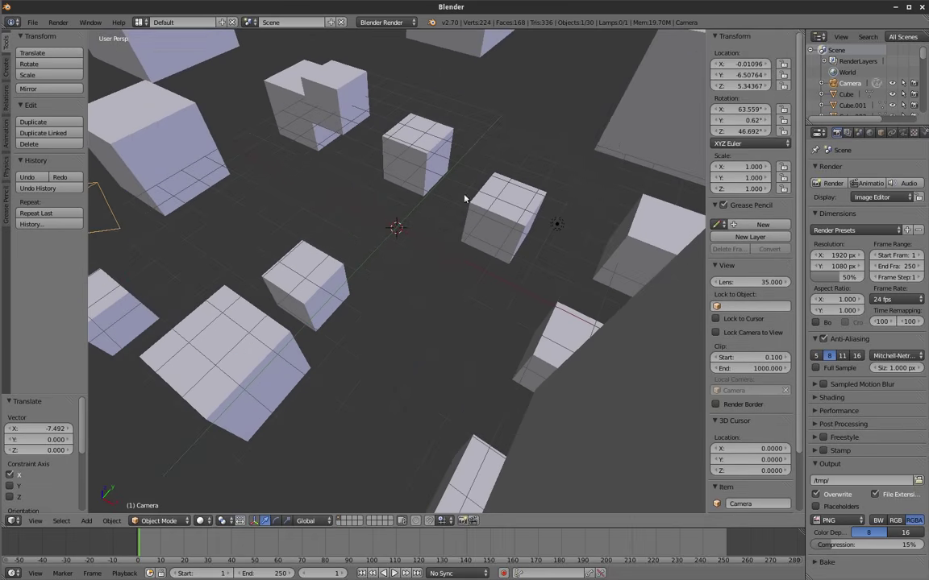
{"action": "left_click", "coordinate": [738, 65]}
{"action": "type", "text": "0"}
{"action": "key", "text": "Tab"}
{"action": "type", "text": "0"}
{"action": "key", "text": "Tab"}
{"action": "type", "text": "0"}
{"action": "key", "text": "Return"}
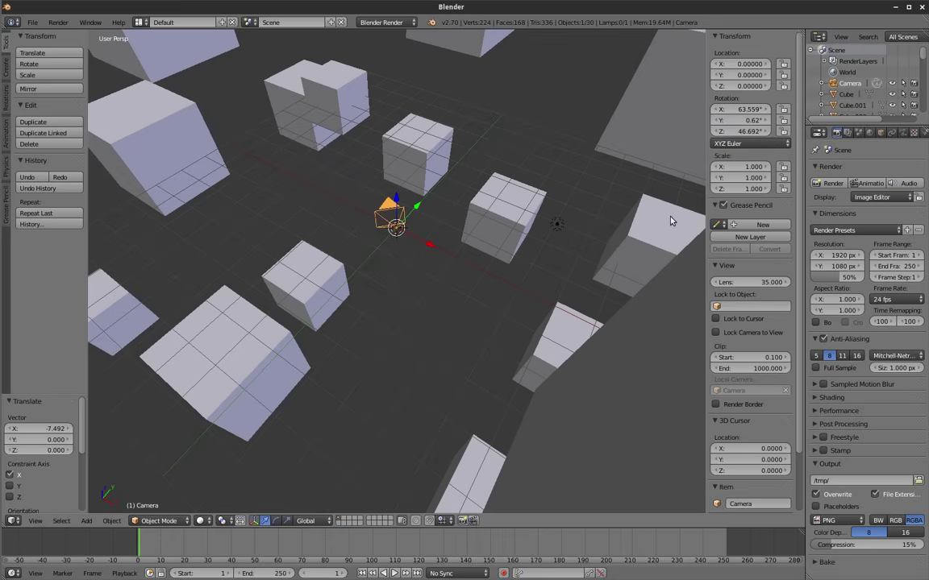
Open skybox blender settings.txt in gedit and select the first rotation line, x 90 z -90.
{"action": "key", "text": "alt+Tab"}
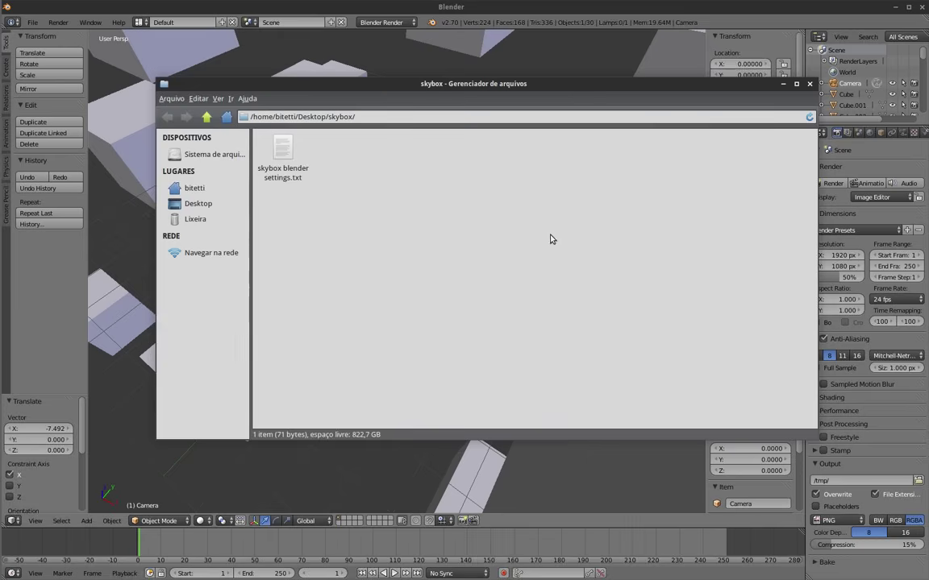
{"action": "left_click", "coordinate": [284, 162]}
{"action": "key", "text": "Return"}
{"action": "mouse_move", "coordinate": [404, 224]}
{"action": "left_mouse_down"}
{"action": "mouse_move", "coordinate": [614, 193]}
{"action": "mouse_move", "coordinate": [778, 204]}
{"action": "left_mouse_up"}
{"action": "left_click", "coordinate": [409, 351]}
{"action": "left_click", "coordinate": [43, 339]}
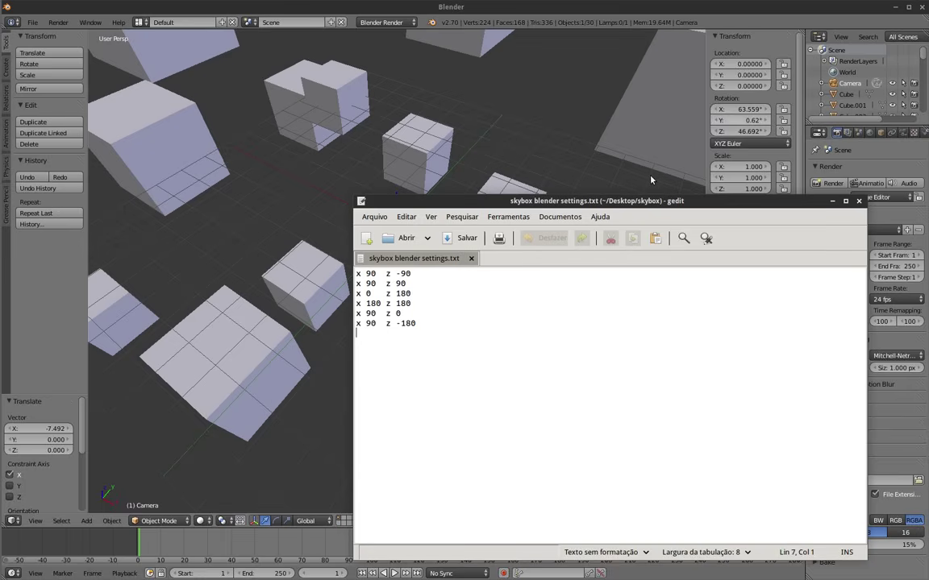
{"action": "key", "text": "alt+Tab"}
{"action": "triple_click", "coordinate": [399, 275]}
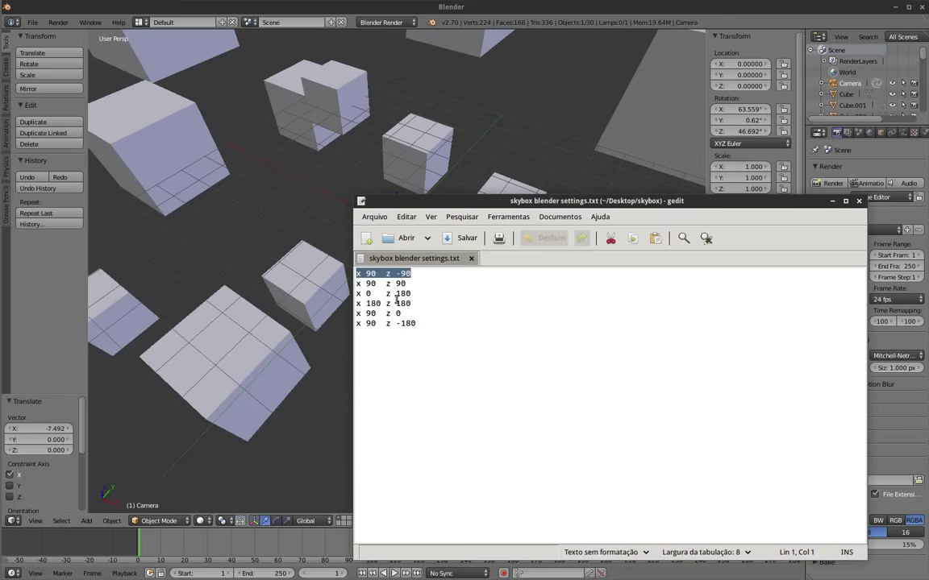
Set the camera rotation to X 90°, Y 0°, Z -90° and keyframe it at frame 1.
{"action": "left_click", "coordinate": [738, 109]}
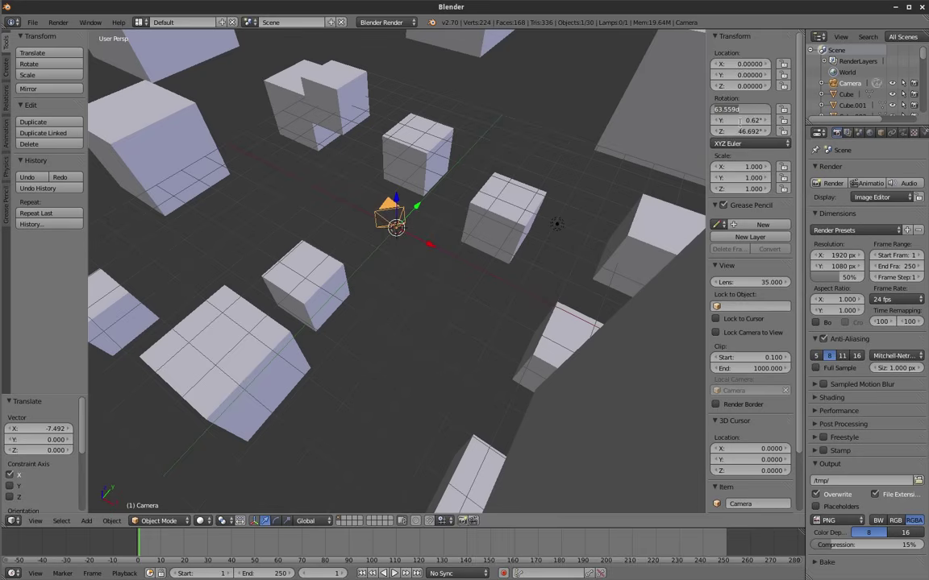
{"action": "type", "text": "90"}
{"action": "left_click", "coordinate": [746, 120]}
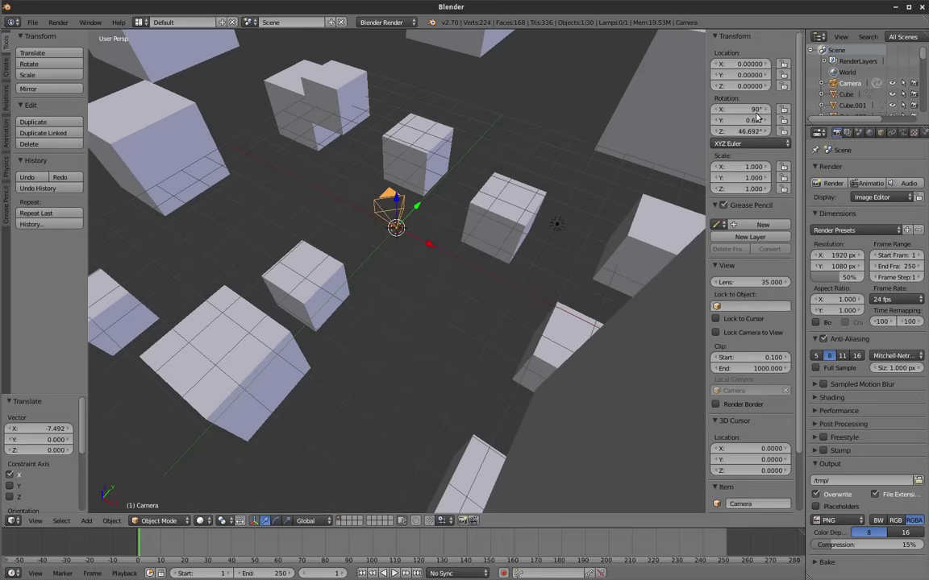
{"action": "type", "text": "0"}
{"action": "key", "text": "Tab"}
{"action": "type", "text": "9"}
{"action": "key", "text": "Return"}
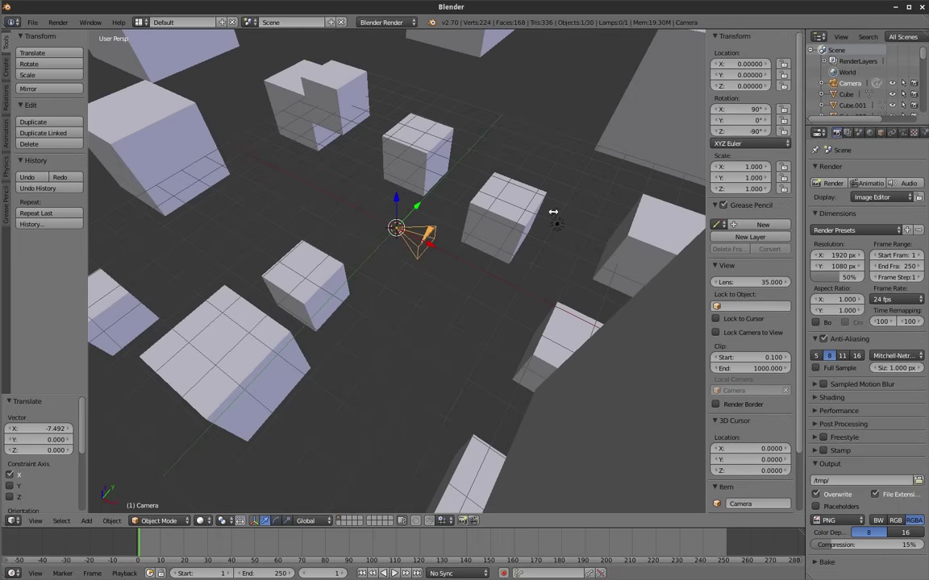
{"action": "mouse_move", "coordinate": [434, 264]}
{"action": "middle_mouse_down"}
{"action": "mouse_move", "coordinate": [429, 251]}
{"action": "mouse_move", "coordinate": [473, 246]}
{"action": "middle_mouse_up"}
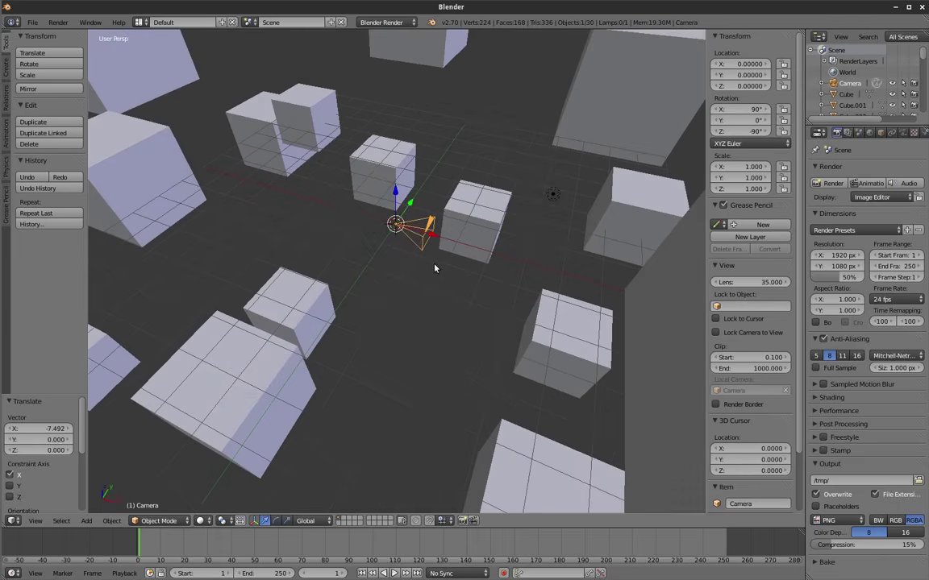
{"action": "key", "text": "i"}
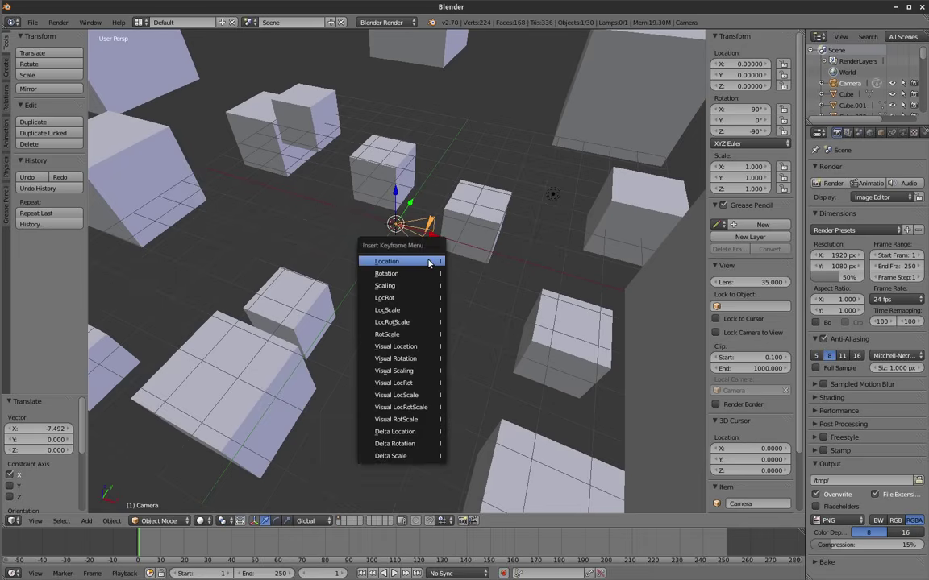
{"action": "left_click", "coordinate": [396, 275]}
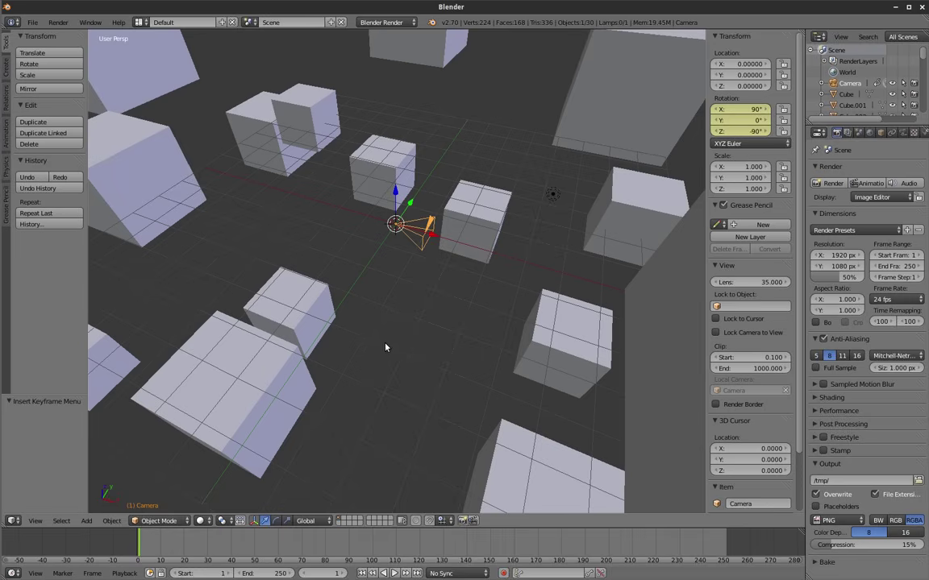
{"action": "key", "text": "Right"}
Change the camera's Z rotation to 90° and keyframe the rotation at frame 2.
{"action": "key", "text": "alt+Tab"}
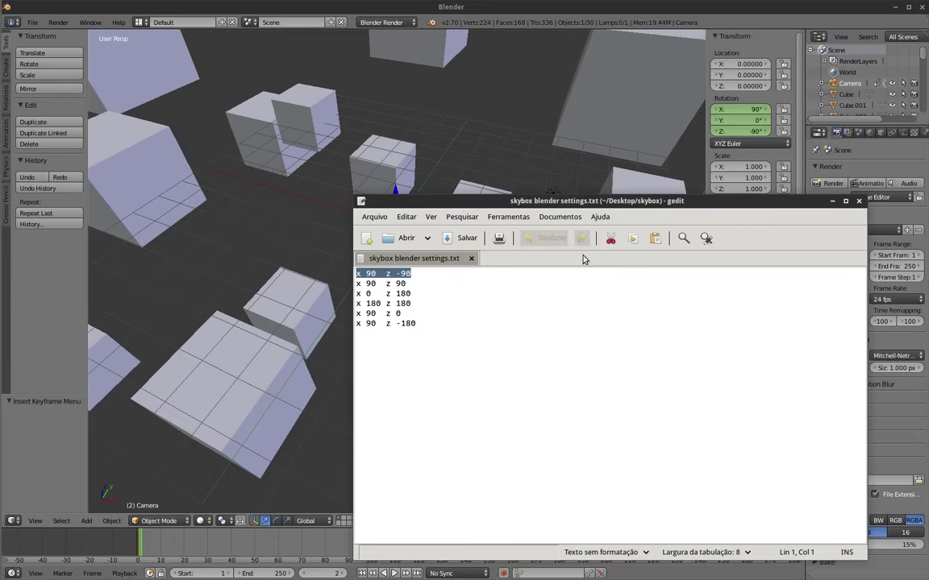
{"action": "left_click", "coordinate": [428, 295]}
{"action": "triple_click", "coordinate": [393, 284]}
{"action": "key", "text": "alt+Tab"}
{"action": "left_click", "coordinate": [749, 134]}
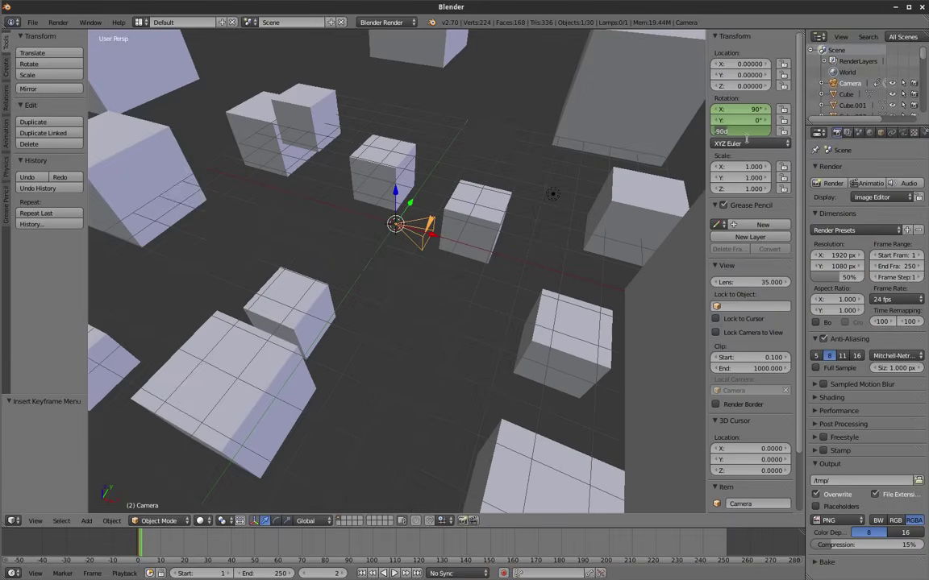
{"action": "type", "text": "90"}
{"action": "key", "text": "Return"}
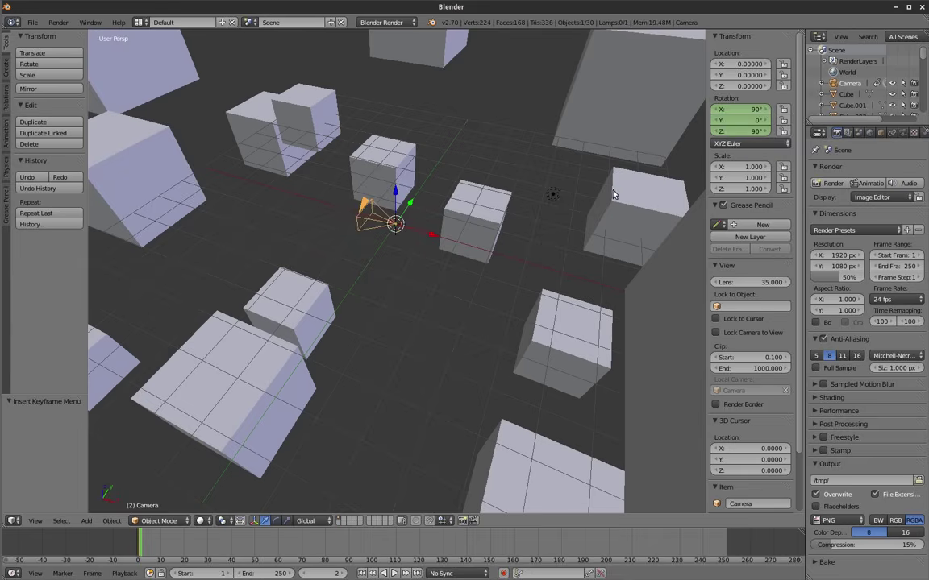
{"action": "key", "text": "i"}
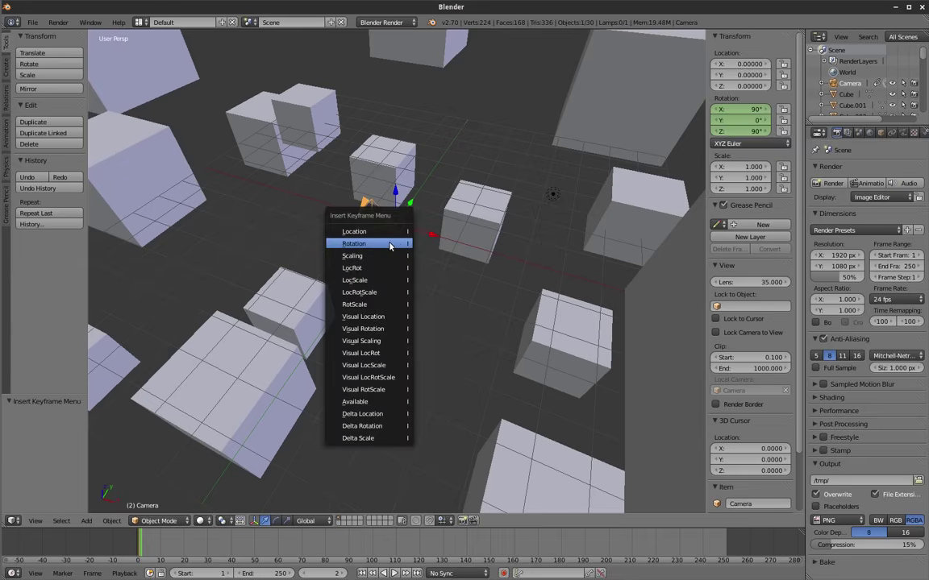
{"action": "left_click", "coordinate": [388, 244]}
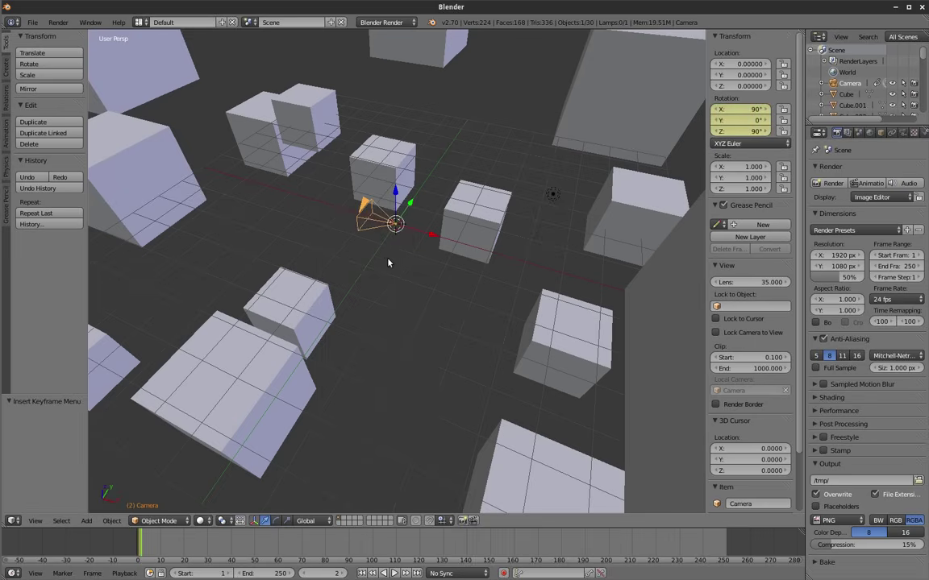
{"action": "key", "text": "Right"}
Set the camera rotation to X 0°, Z 180° and keyframe it at frame 3.
{"action": "key", "text": "alt+Tab"}
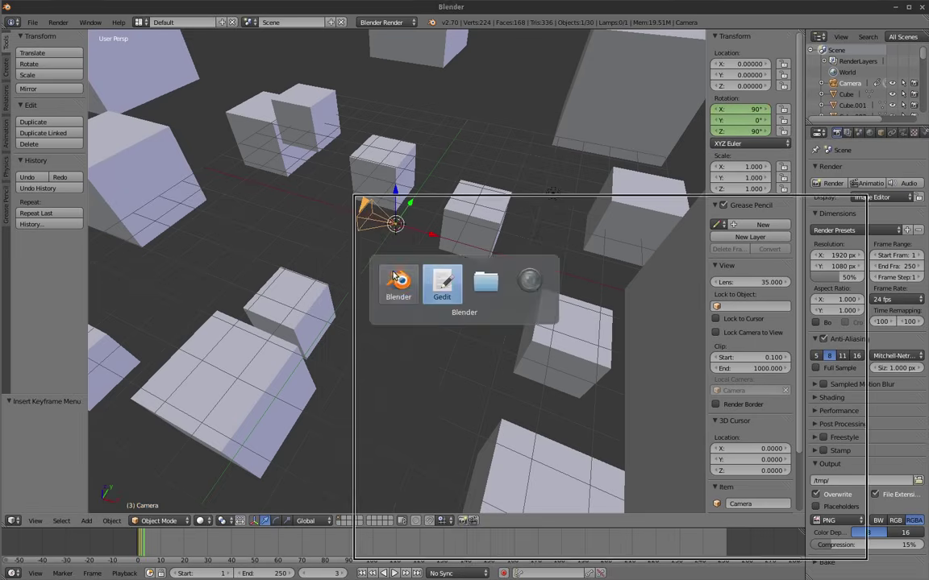
{"action": "double_click", "coordinate": [400, 293]}
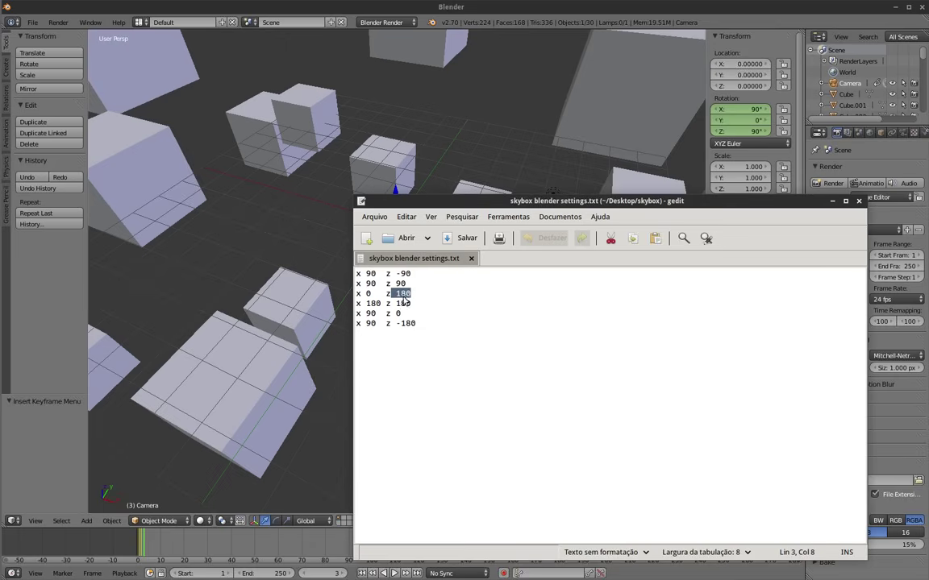
{"action": "key", "text": "alt+Tab"}
{"action": "left_click", "coordinate": [733, 111]}
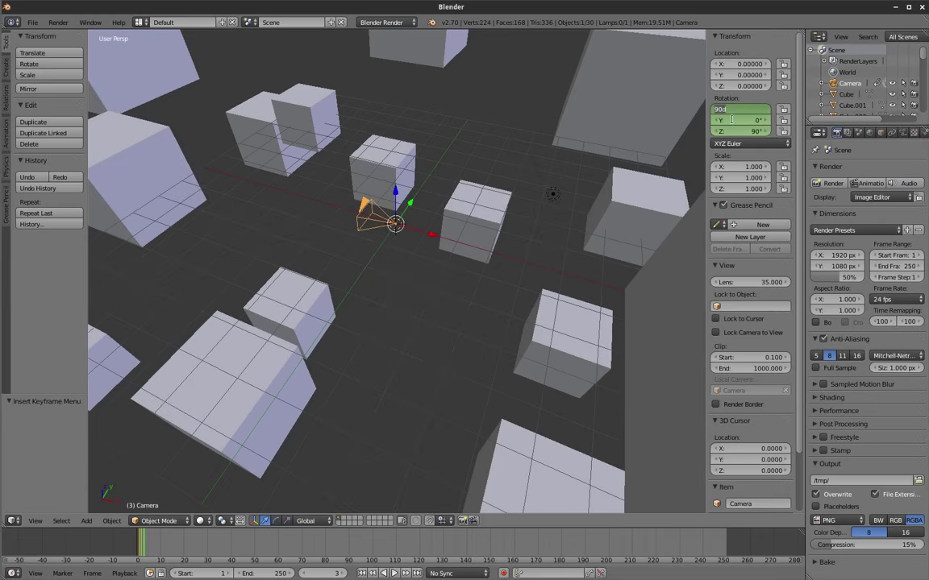
{"action": "key", "text": "Tab"}
{"action": "key", "text": "Tab"}
{"action": "type", "text": "1"}
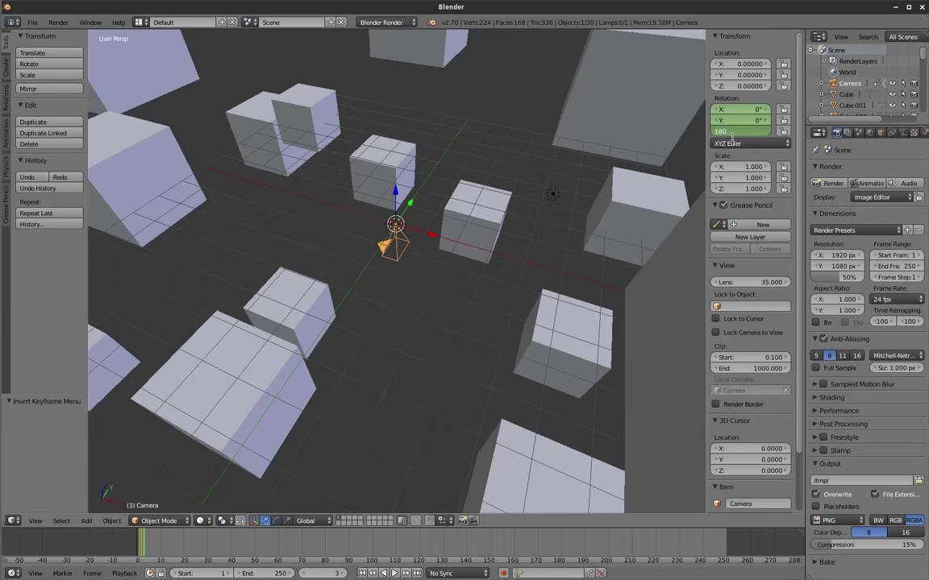
{"action": "key", "text": "Return"}
{"action": "key", "text": "i"}
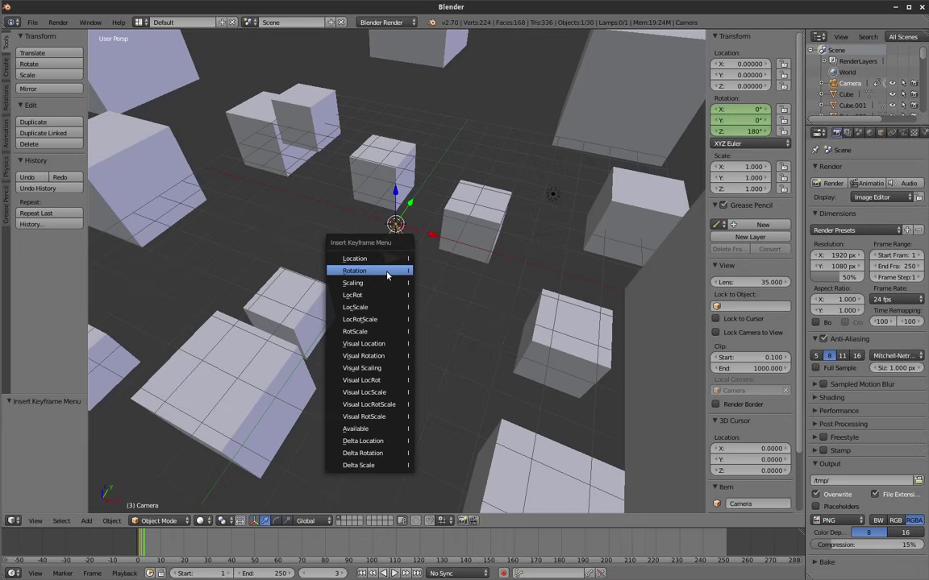
{"action": "left_click", "coordinate": [392, 277]}
{"action": "key", "text": "Right"}
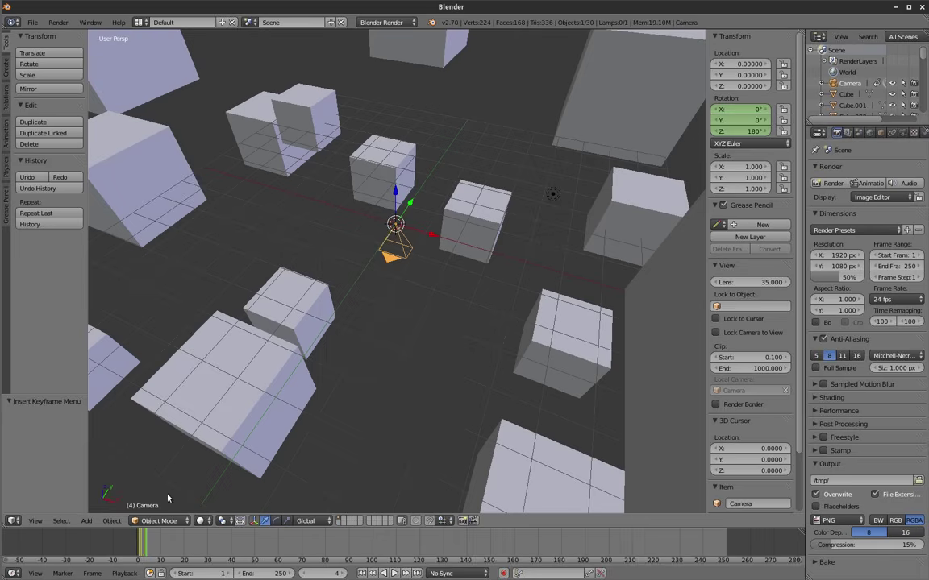
Set the camera's X rotation to 180° and keyframe the rotation at frame 4.
{"action": "key", "text": "alt+Tab"}
{"action": "left_click_drag", "start_coordinate": [411, 303], "coordinate": [366, 303]}
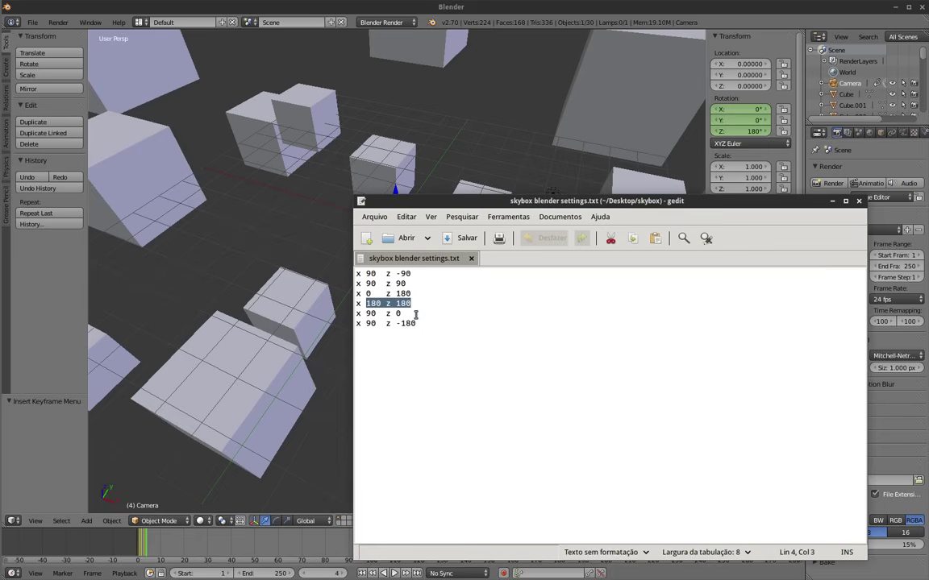
{"action": "key", "text": "alt+Tab"}
{"action": "left_click", "coordinate": [739, 110]}
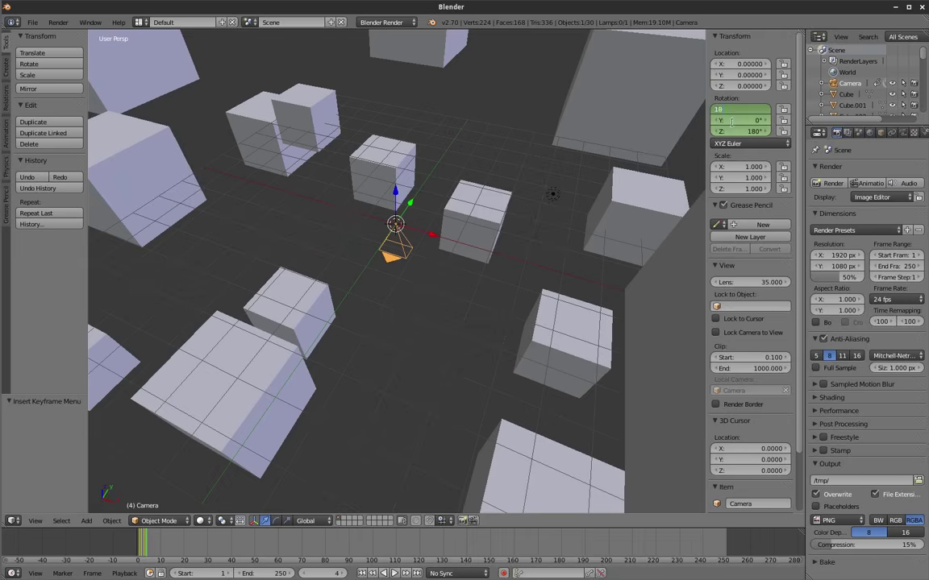
{"action": "type", "text": "0"}
{"action": "key", "text": "Return"}
{"action": "key", "text": "i"}
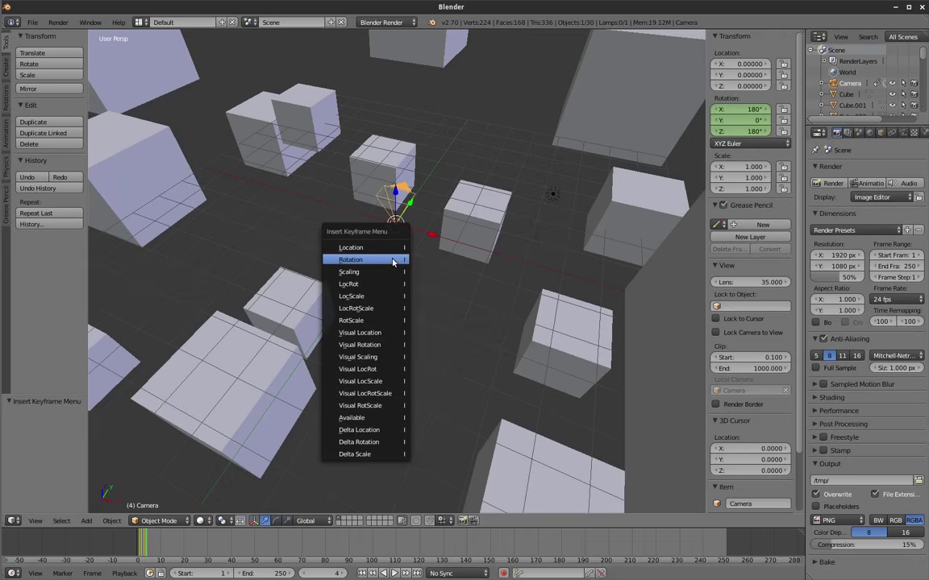
{"action": "left_click", "coordinate": [390, 261]}
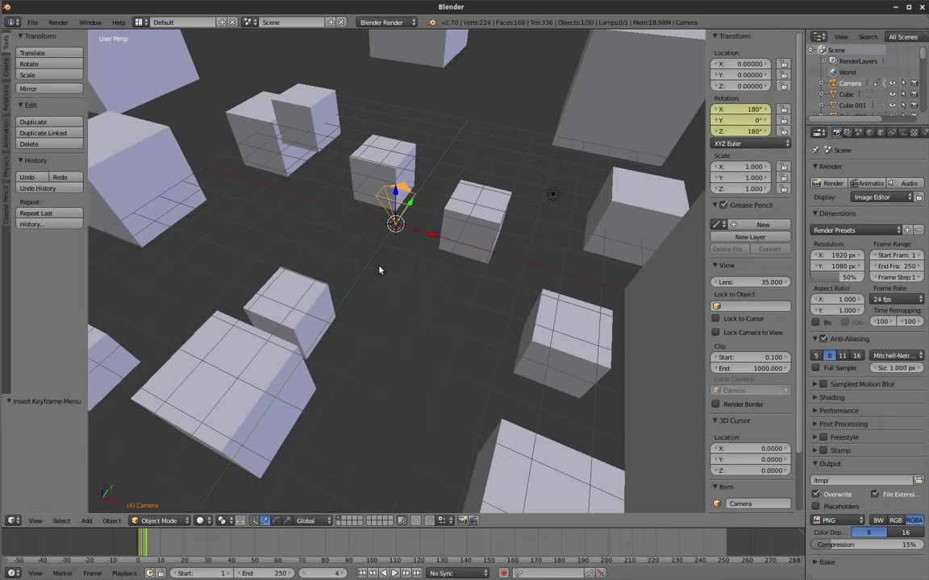
{"action": "key", "text": "Right"}
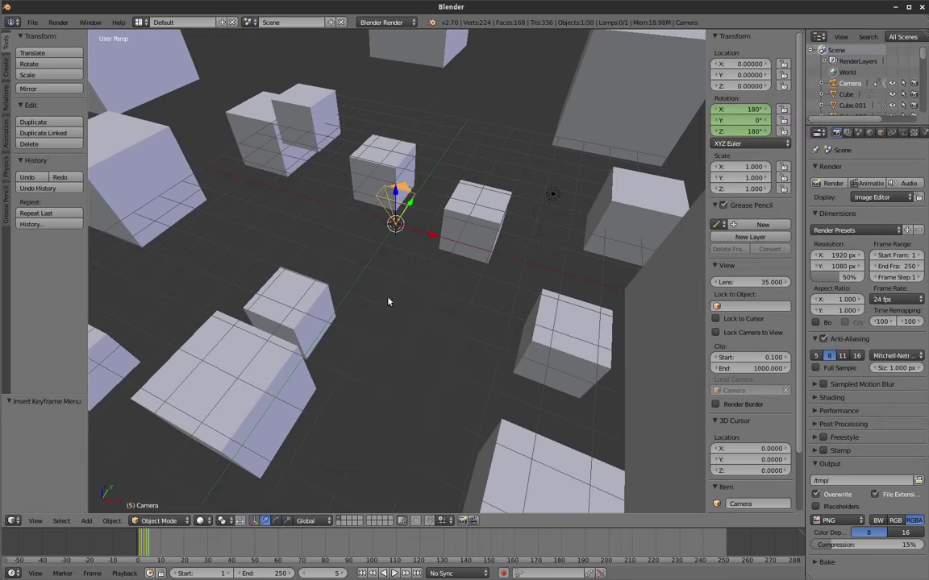
Set the camera's X rotation back to 90° and keyframe the rotation at frame 5.
{"action": "key", "text": "alt+Tab"}
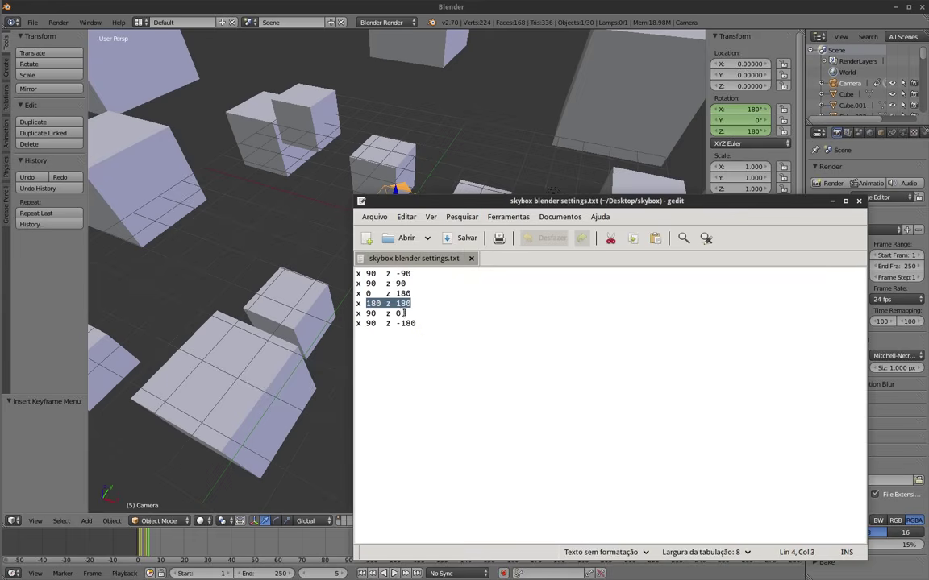
{"action": "key", "text": "alt+Tab"}
{"action": "left_click", "coordinate": [737, 108]}
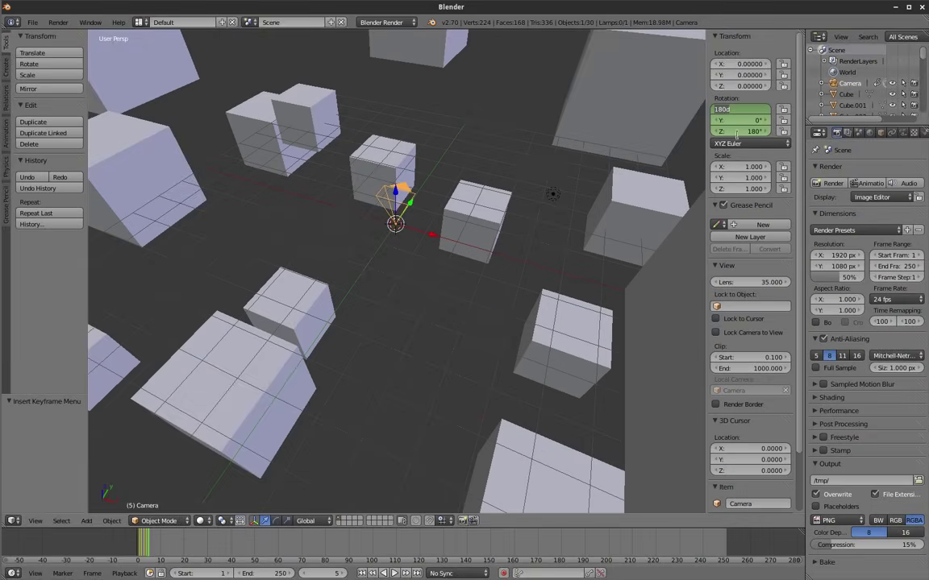
{"action": "type", "text": "90"}
{"action": "left_click", "coordinate": [751, 130]}
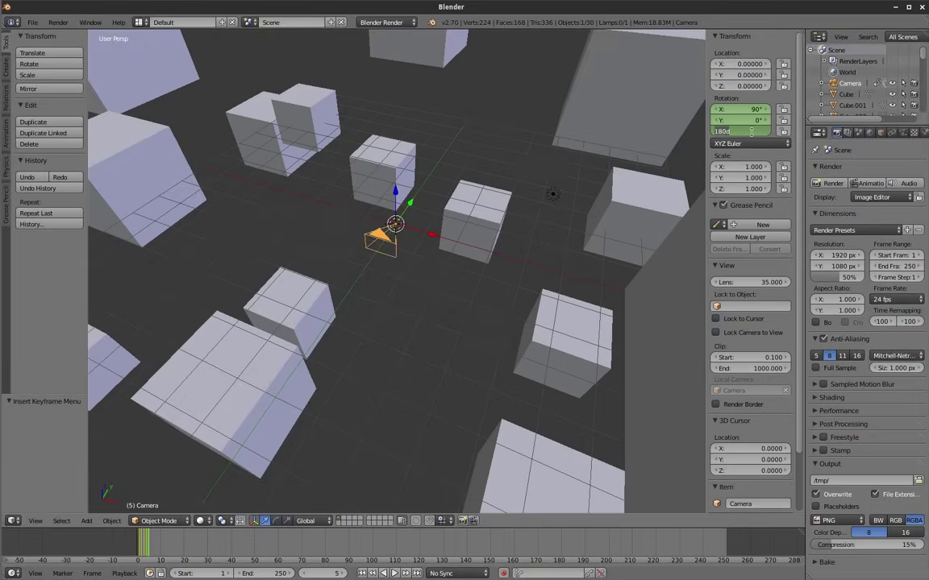
{"action": "key", "text": "Return"}
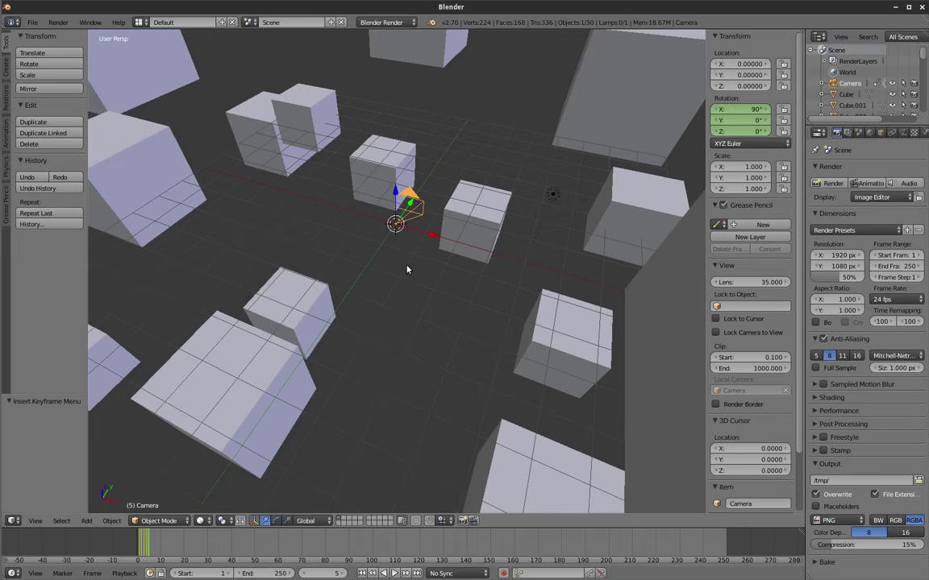
{"action": "key", "text": "i"}
{"action": "left_click", "coordinate": [402, 270]}
Set the camera's Z rotation to -180° and keyframe the rotation at frame 6.
{"action": "key", "text": "alt+Tab"}
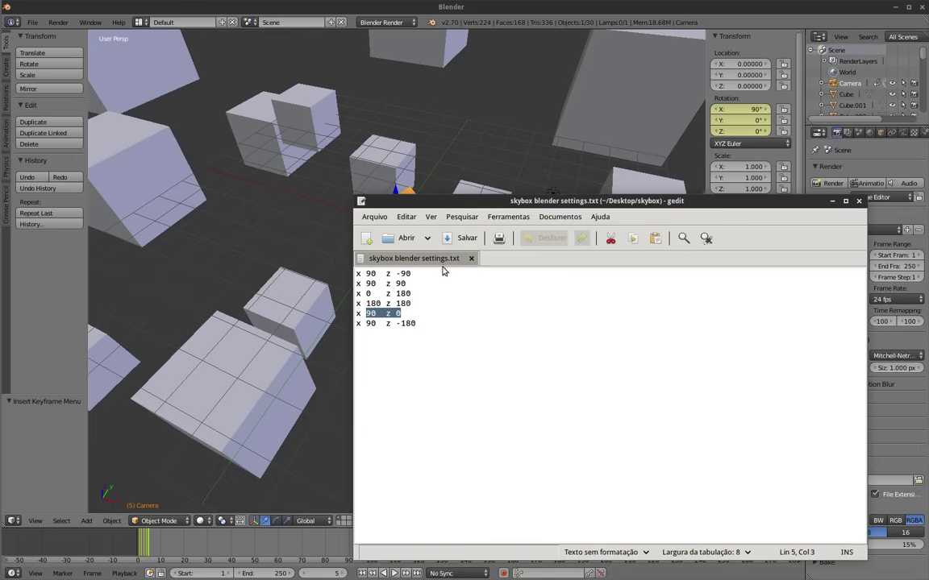
{"action": "left_click", "coordinate": [419, 324]}
{"action": "left_click_drag", "start_coordinate": [419, 323], "coordinate": [359, 321]}
{"action": "key", "text": "alt+Tab"}
{"action": "left_click", "coordinate": [750, 130]}
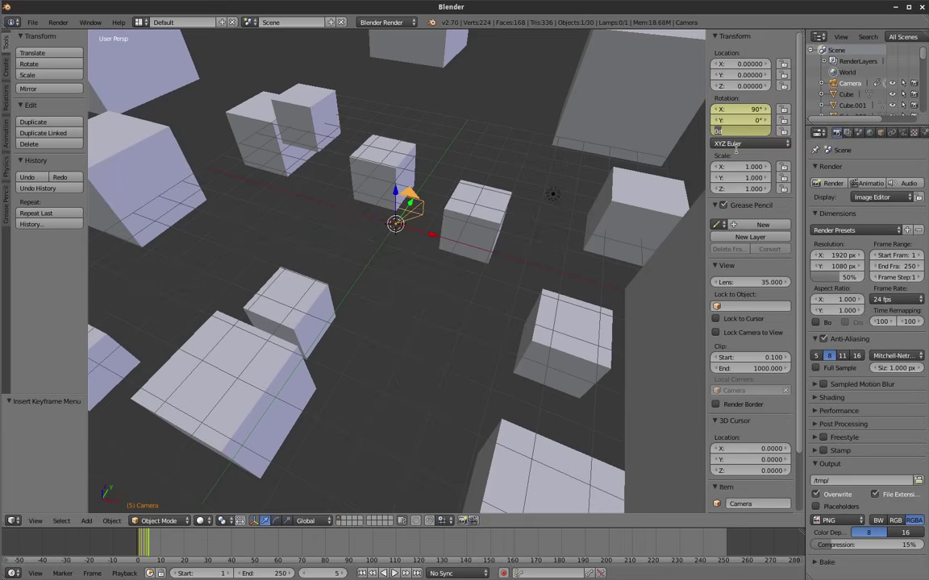
{"action": "key", "text": "Return"}
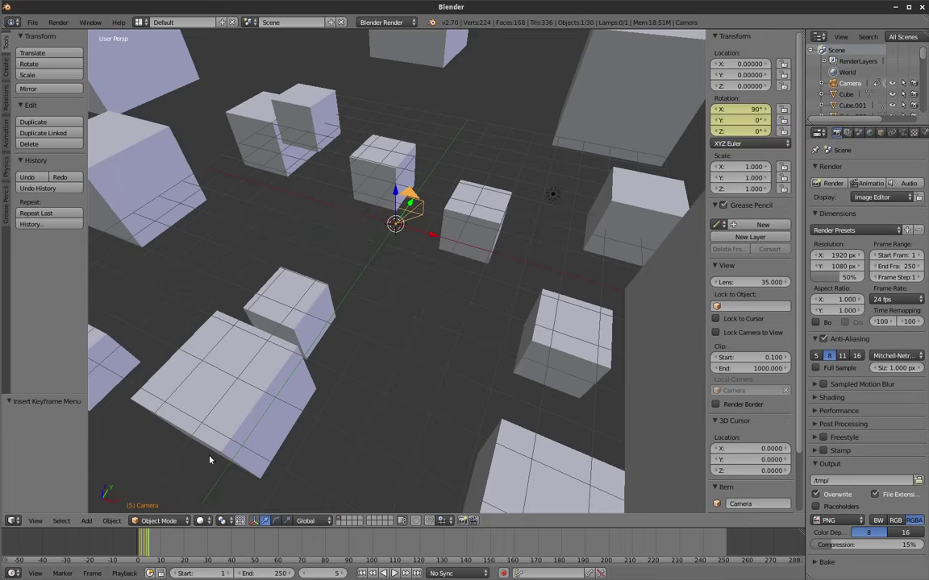
{"action": "key", "text": "Right"}
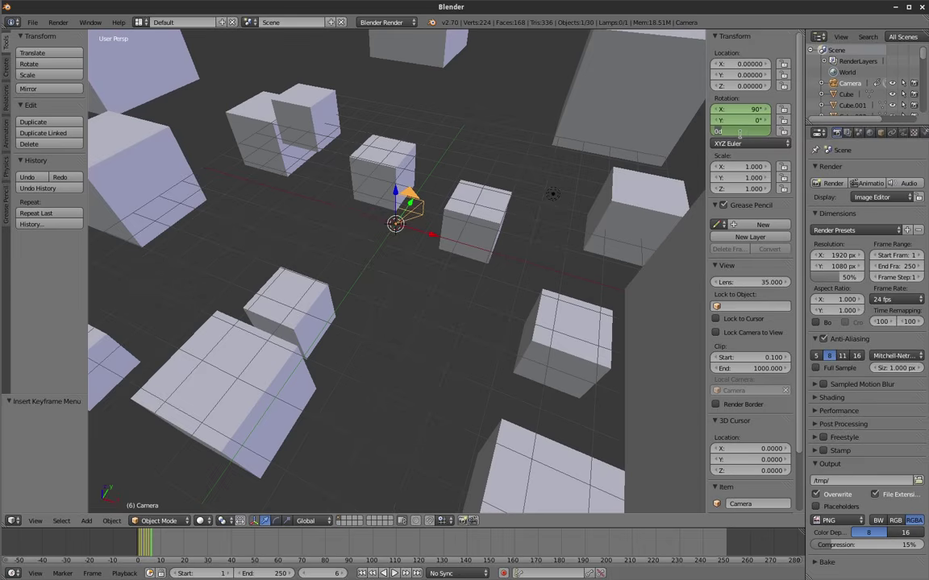
{"action": "type", "text": "-180"}
{"action": "key", "text": "Return"}
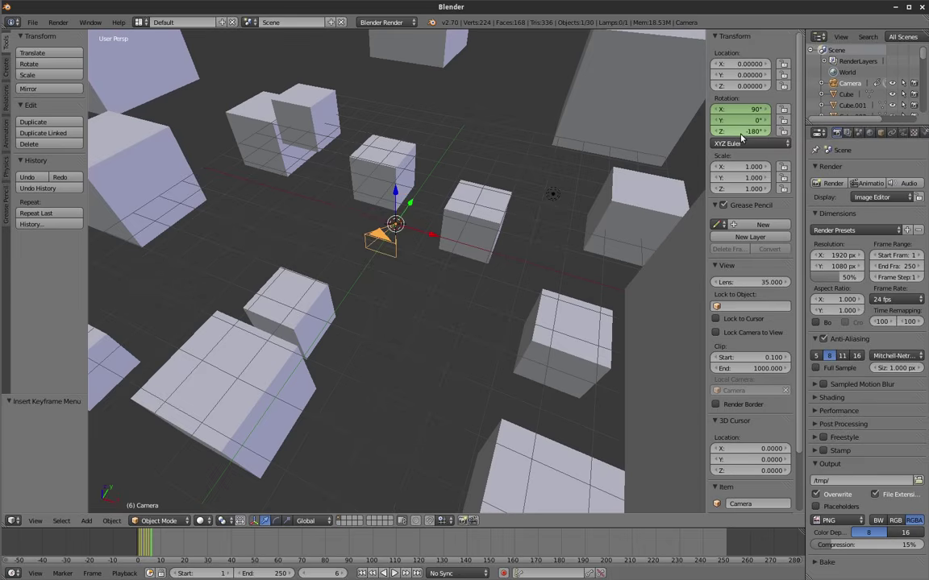
{"action": "key", "text": "i"}
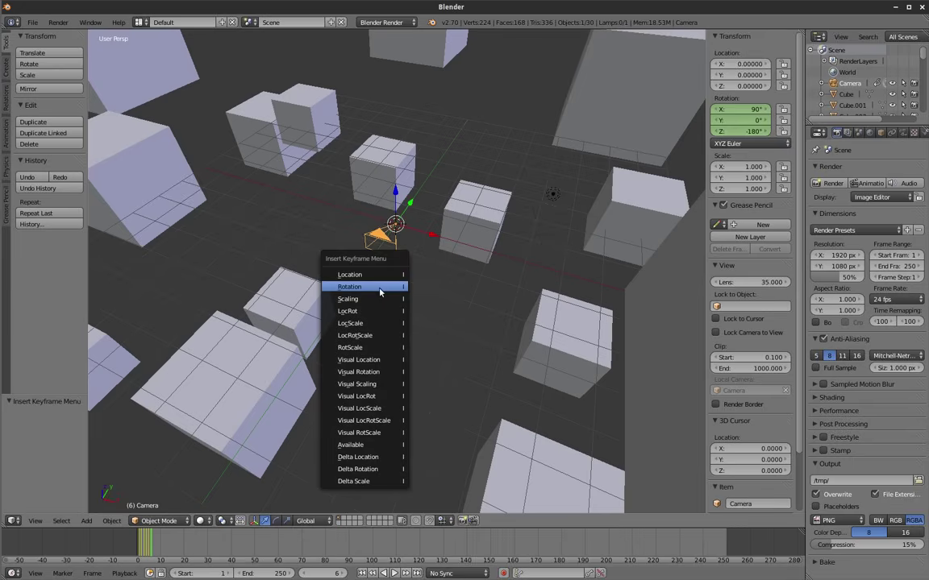
{"action": "left_click", "coordinate": [381, 288]}
{"action": "left_click_drag", "start_coordinate": [152, 541], "coordinate": [145, 545]}
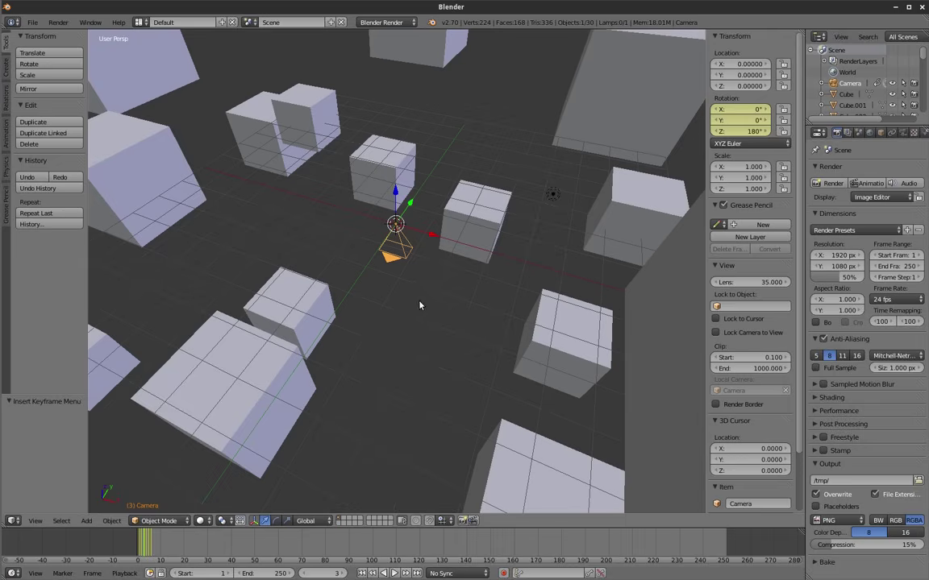
Duplicate the cube in the camera view twice, placing the copies in frame.
{"action": "key", "text": "KP_0"}
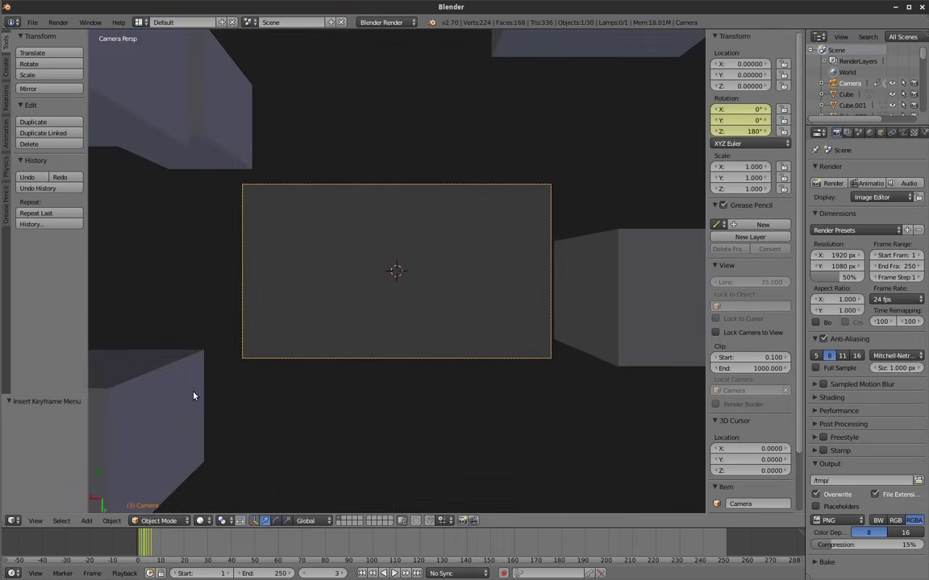
{"action": "right_click", "coordinate": [179, 420]}
{"action": "key", "text": "shift+d"}
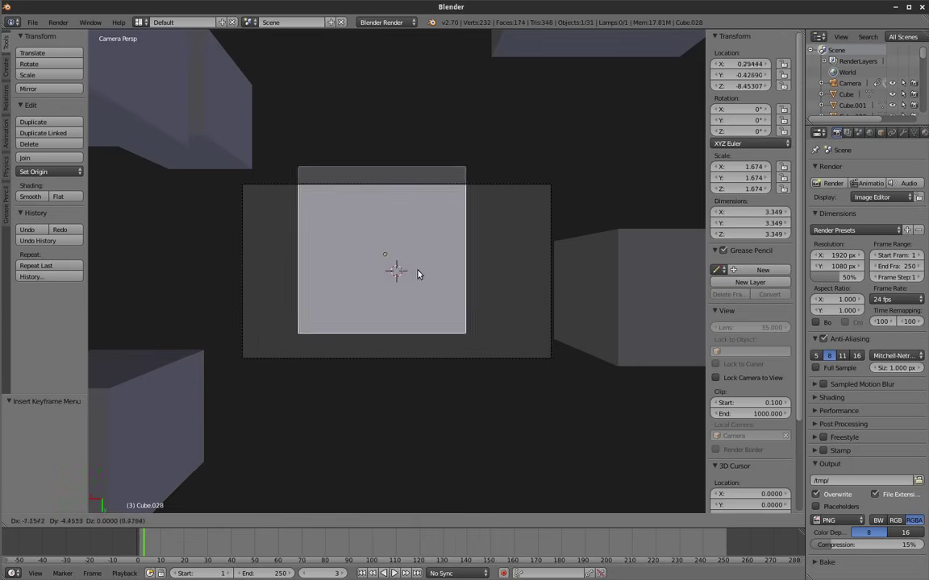
{"action": "left_click", "coordinate": [362, 331]}
{"action": "key", "text": "shift+d"}
{"action": "left_click", "coordinate": [500, 181]}
Look through the camera and step through frames 2–5 to check the view.
{"action": "mouse_move", "coordinate": [500, 181]}
{"action": "middle_mouse_down"}
{"action": "mouse_move", "coordinate": [451, 247]}
{"action": "mouse_move", "coordinate": [465, 230]}
{"action": "middle_mouse_up"}
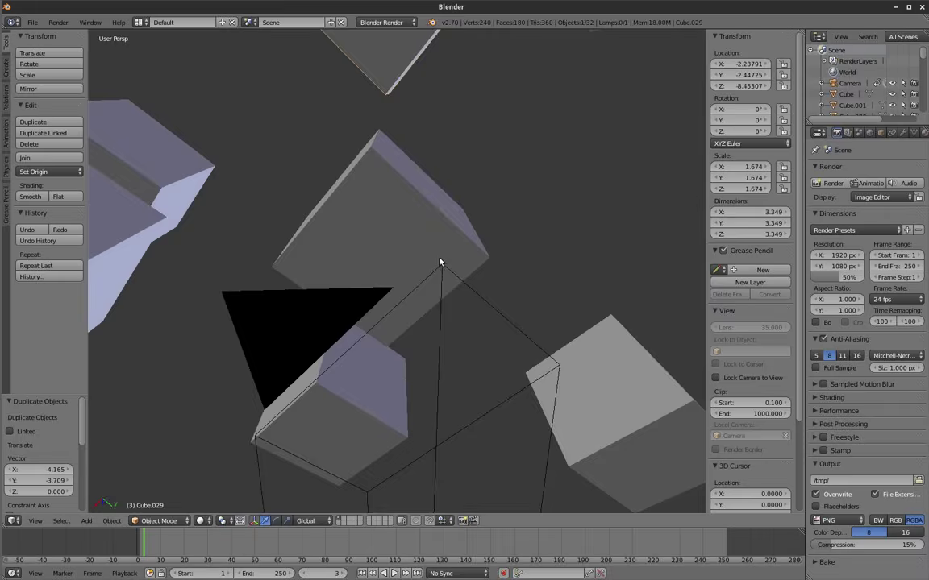
{"action": "key", "text": "KP_0"}
{"action": "key", "text": "Left"}
{"action": "key", "text": "Left"}
{"action": "key", "text": "Left"}
{"action": "key", "text": "Right"}
{"action": "key", "text": "Right"}
{"action": "key", "text": "Right"}
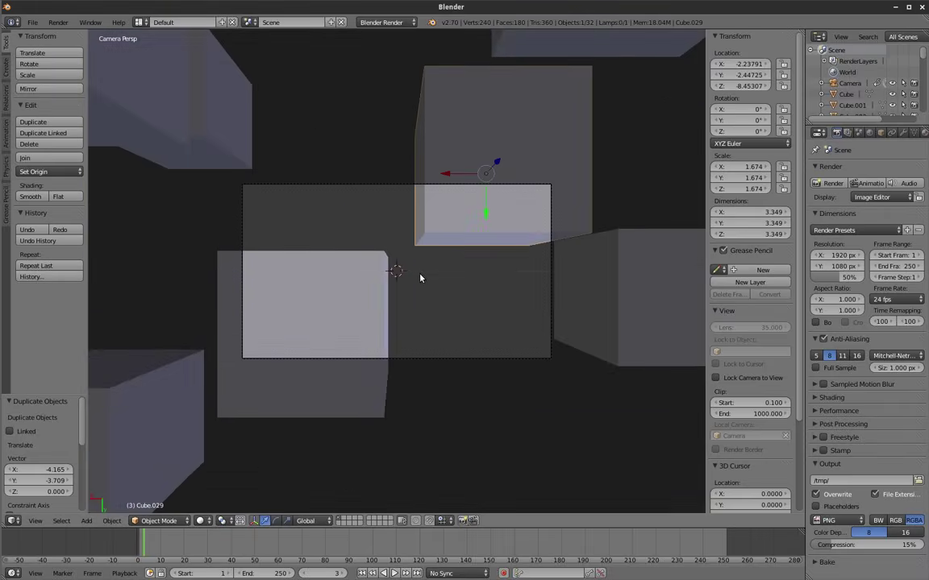
{"action": "key", "text": "Right"}
{"action": "key", "text": "Right"}
{"action": "key", "text": "Right"}
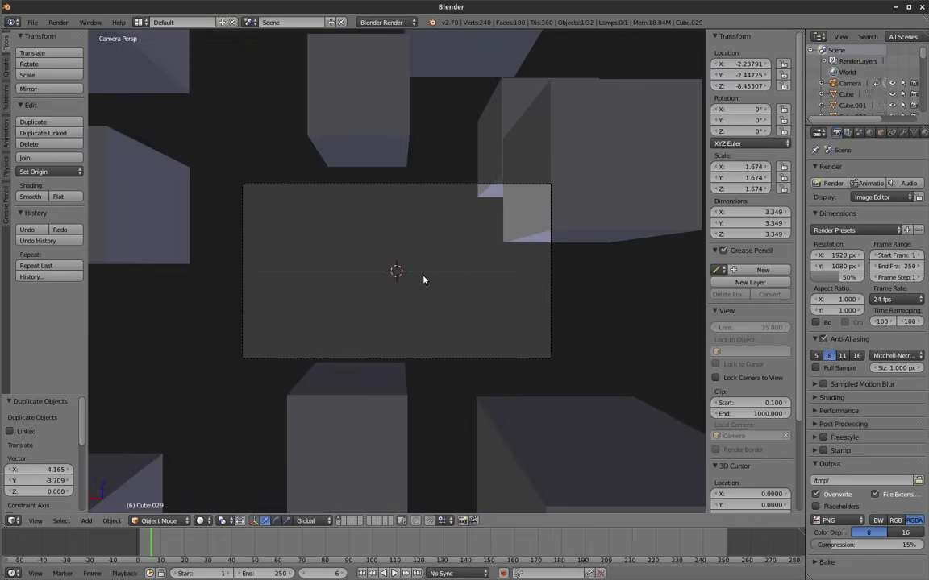
{"action": "key", "text": "Right"}
Move the left cube to the camera frame's left edge and duplicate it.
{"action": "key", "text": "Left"}
{"action": "right_click", "coordinate": [153, 224]}
{"action": "key", "text": "g"}
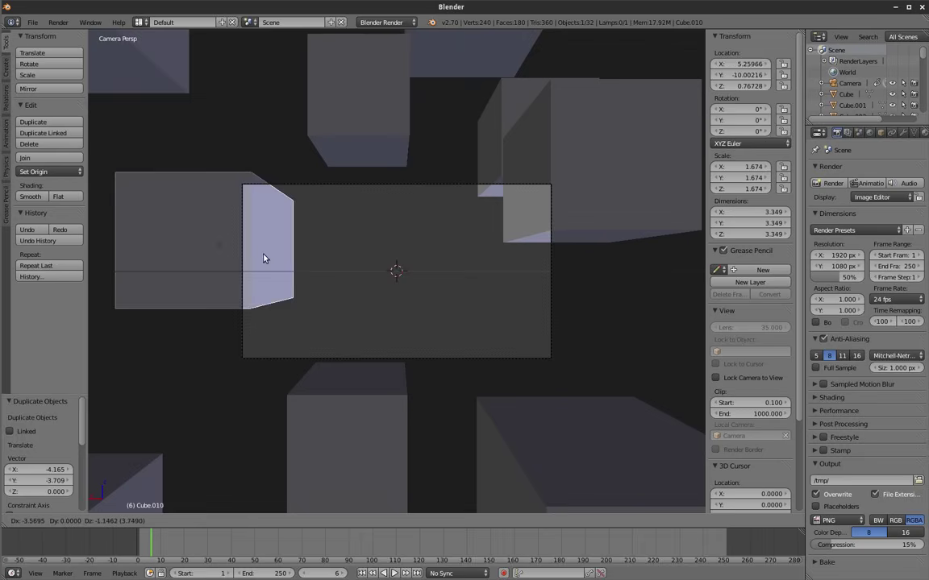
{"action": "left_click", "coordinate": [274, 259]}
{"action": "key", "text": "shift+d"}
{"action": "left_click", "coordinate": [403, 300]}
Push the duplicate cube -7.788 along Y and check it from camera and top views.
{"action": "middle_click_drag", "start_coordinate": [403, 299], "coordinate": [490, 181]}
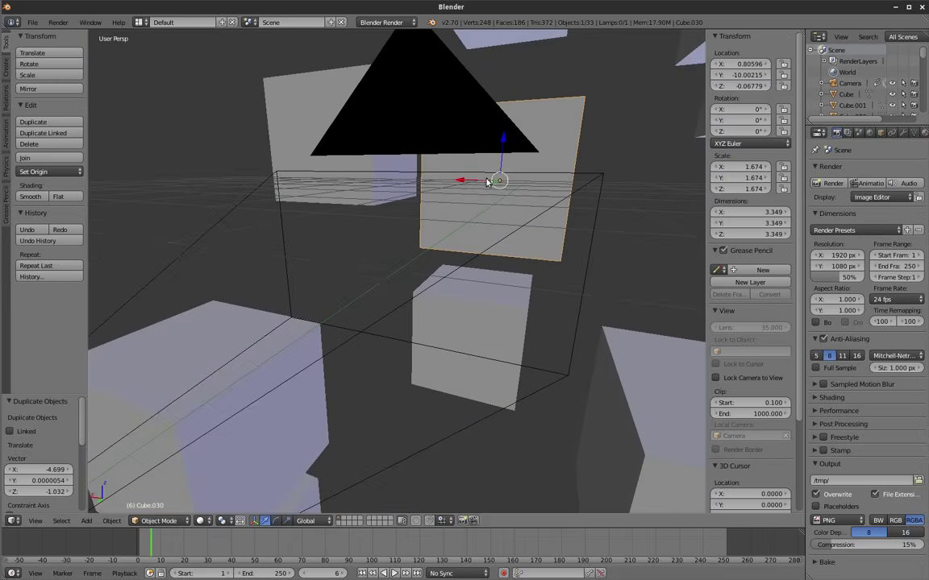
{"action": "middle_click_drag", "start_coordinate": [475, 221], "coordinate": [616, 121]}
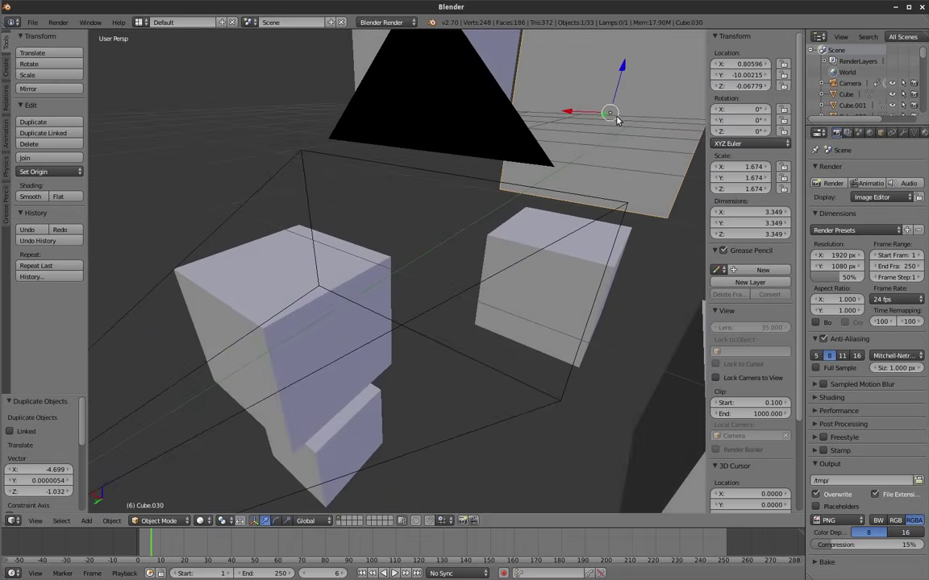
{"action": "key", "text": "g"}
{"action": "key", "text": "y"}
{"action": "left_click", "coordinate": [564, 162]}
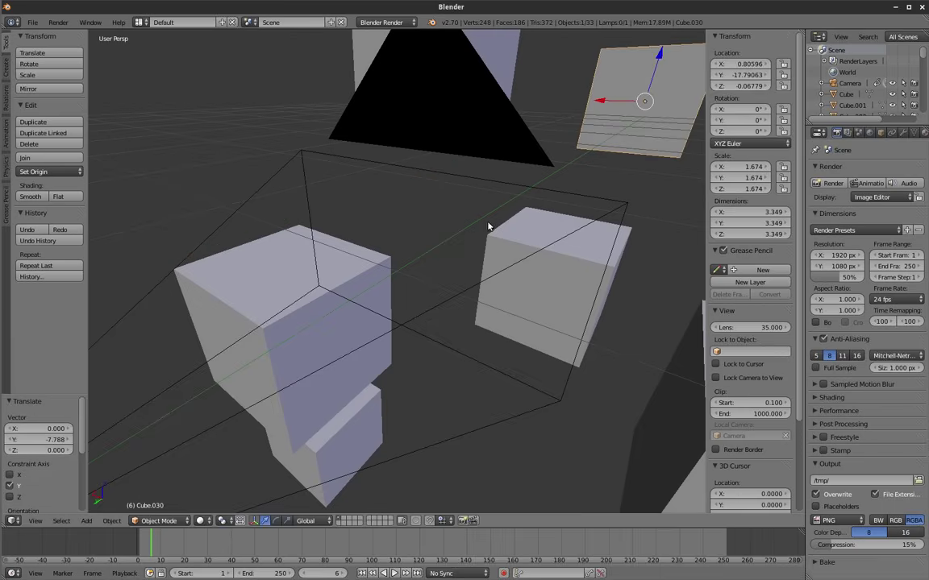
{"action": "key", "text": "KP_0"}
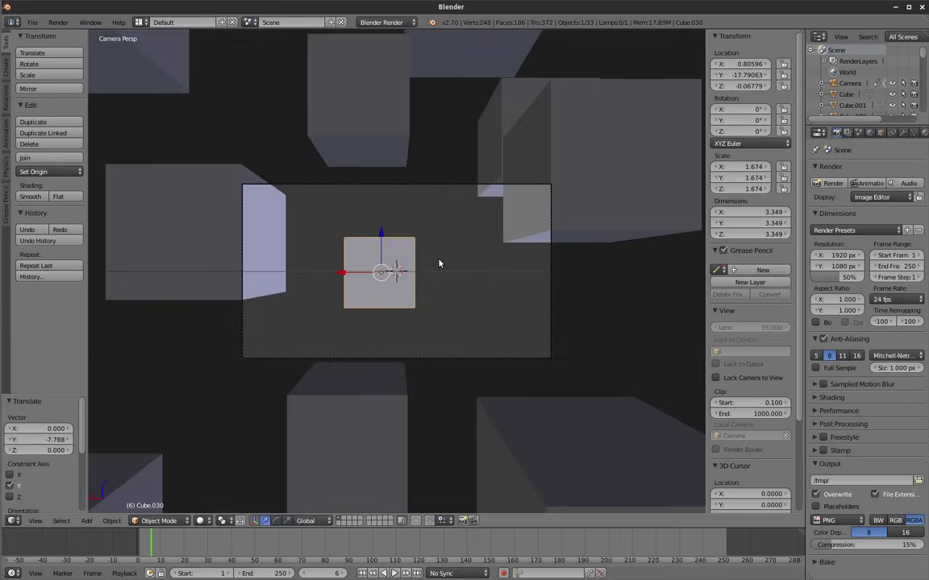
{"action": "key", "text": "KP_7"}
{"action": "mouse_move", "coordinate": [431, 247]}
{"action": "middle_mouse_down"}
{"action": "mouse_move", "coordinate": [416, 315]}
{"action": "mouse_move", "coordinate": [386, 331]}
{"action": "mouse_move", "coordinate": [321, 306]}
{"action": "mouse_move", "coordinate": [503, 271]}
{"action": "mouse_move", "coordinate": [413, 288]}
{"action": "mouse_move", "coordinate": [411, 310]}
{"action": "middle_mouse_up"}
{"action": "right_click", "coordinate": [411, 310]}
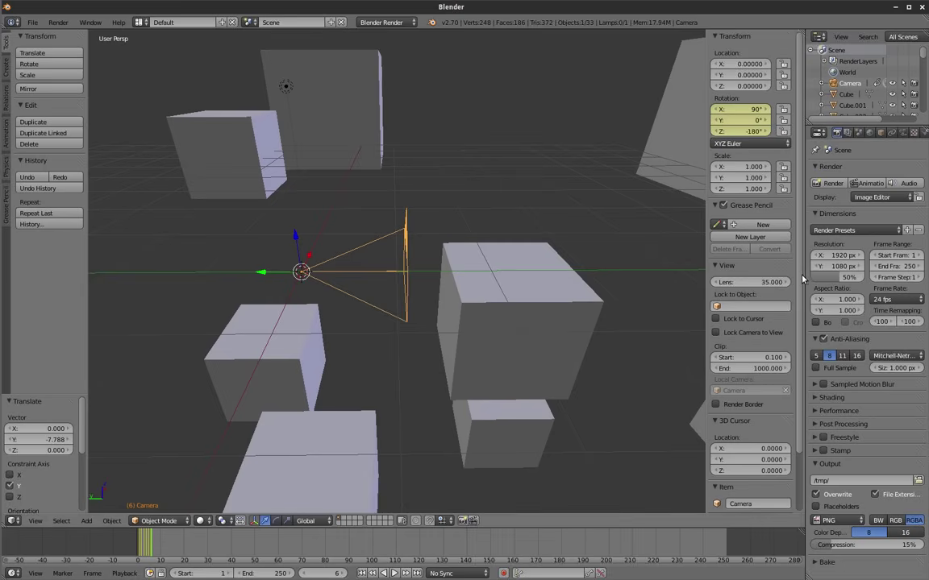
Widen the Properties editor and show the camera's Object Data lens settings.
{"action": "left_click_drag", "start_coordinate": [802, 278], "coordinate": [721, 145]}
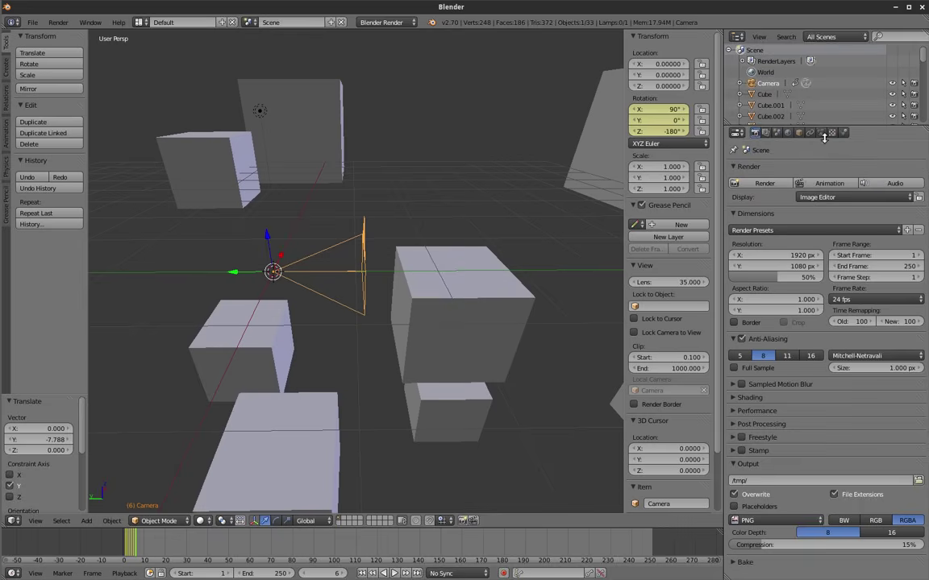
{"action": "left_click", "coordinate": [822, 133]}
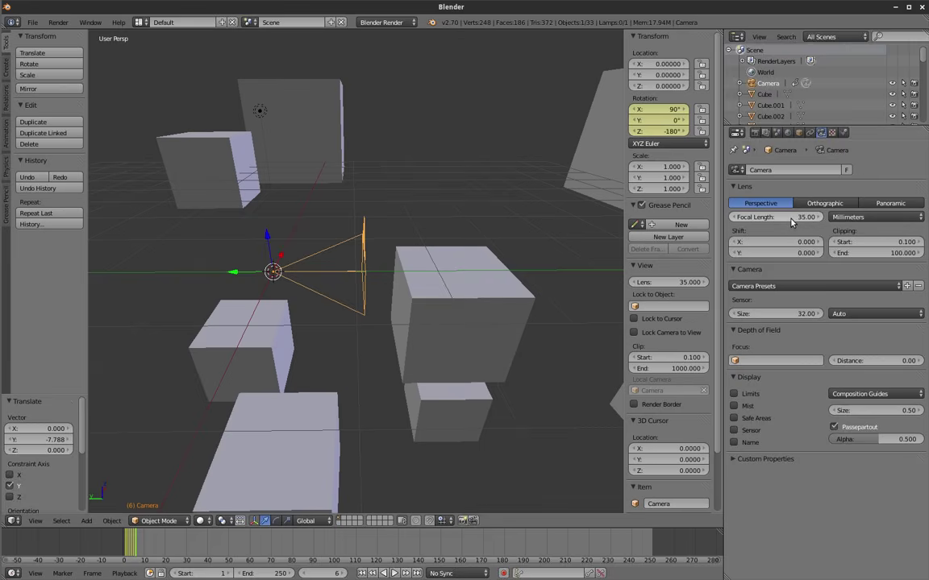
Switch the lens unit to Field of View at 90° and set clipping end to 1000.
{"action": "left_click", "coordinate": [854, 218]}
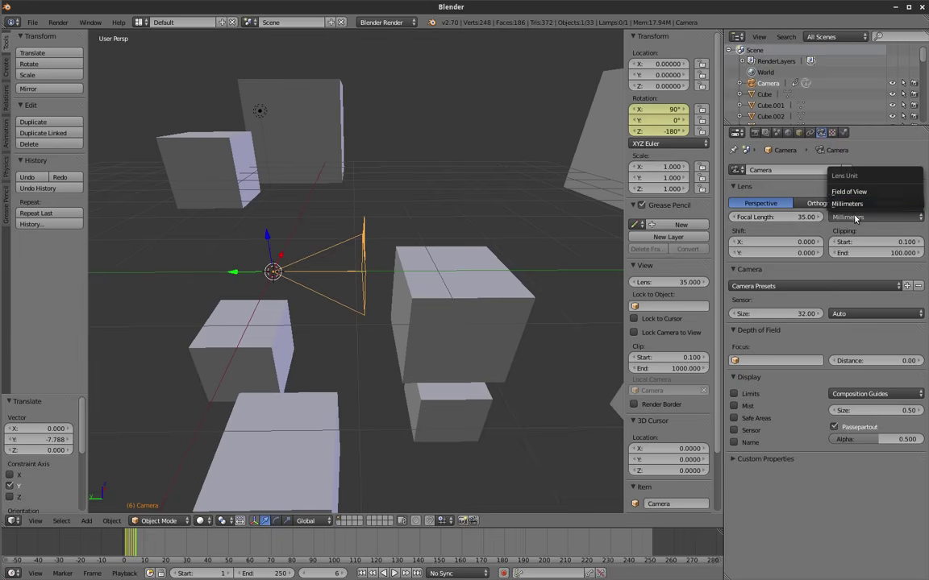
{"action": "left_click", "coordinate": [849, 192]}
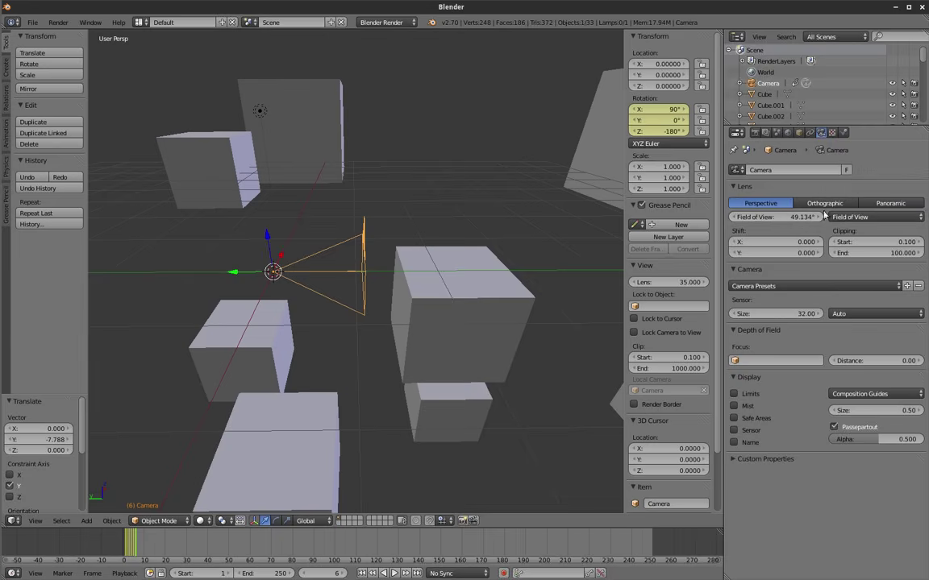
{"action": "left_click", "coordinate": [777, 217]}
{"action": "type", "text": "90"}
{"action": "key", "text": "Return"}
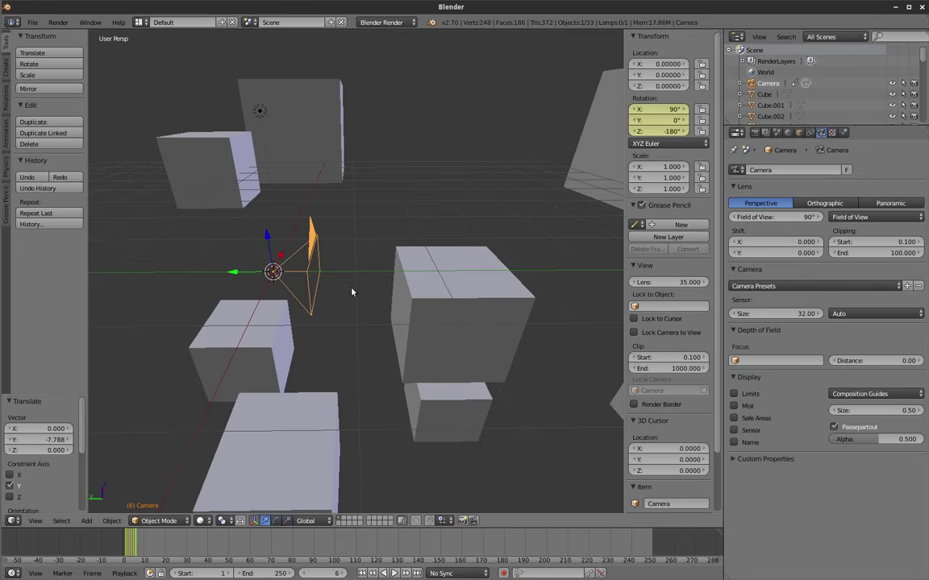
{"action": "left_click", "coordinate": [857, 258]}
{"action": "type", "text": "10"}
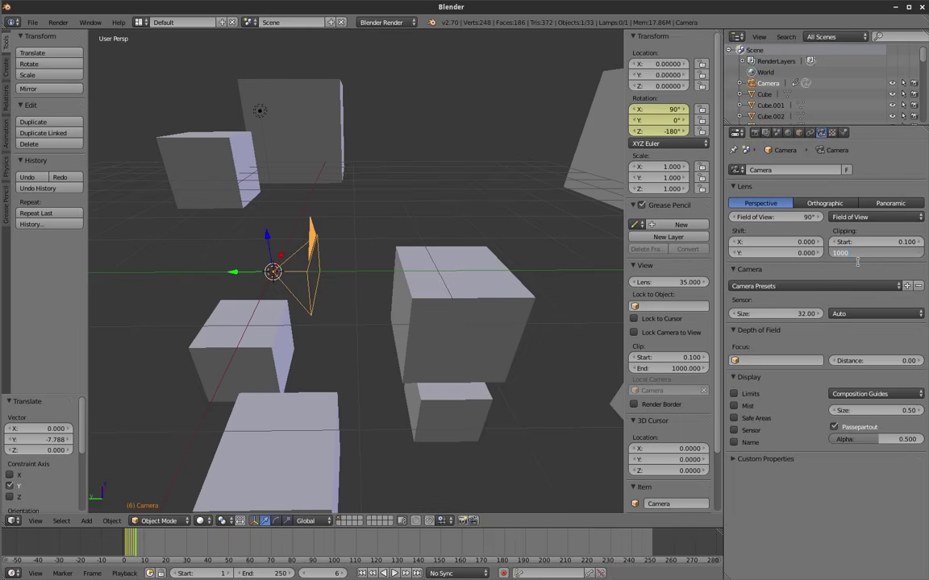
{"action": "key", "text": "Return"}
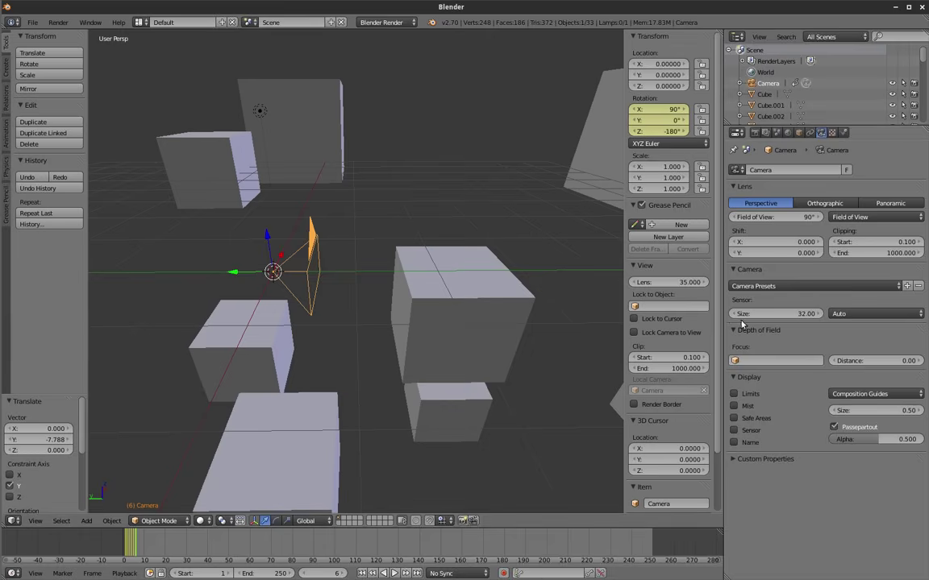
Set the render resolution to 512×512 px at 100%.
{"action": "left_click", "coordinate": [754, 134]}
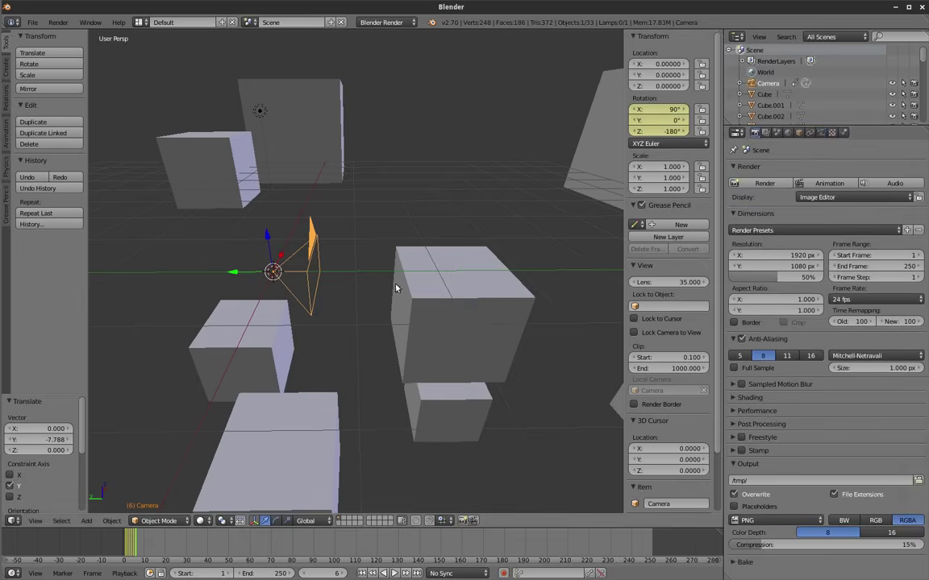
{"action": "key", "text": "KP_0"}
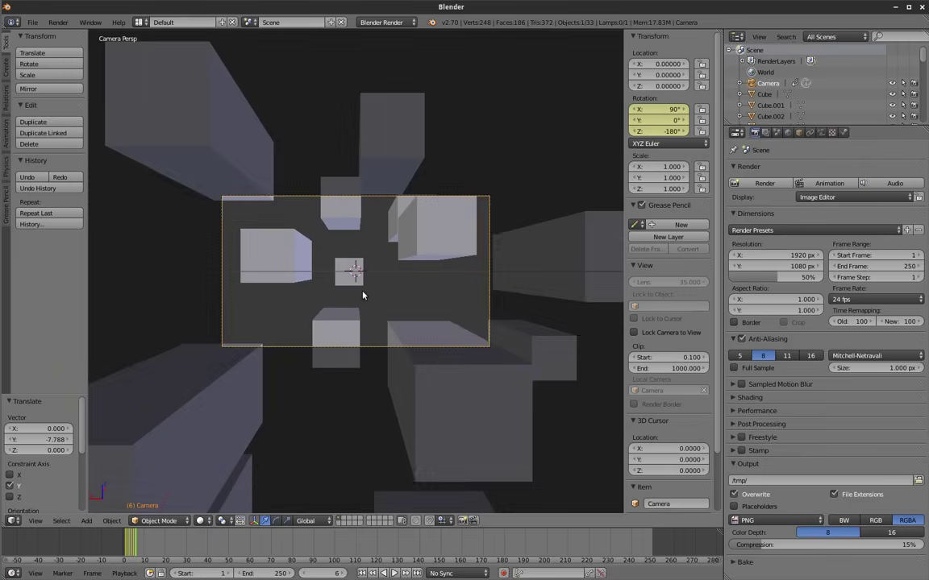
{"action": "left_click", "coordinate": [782, 256]}
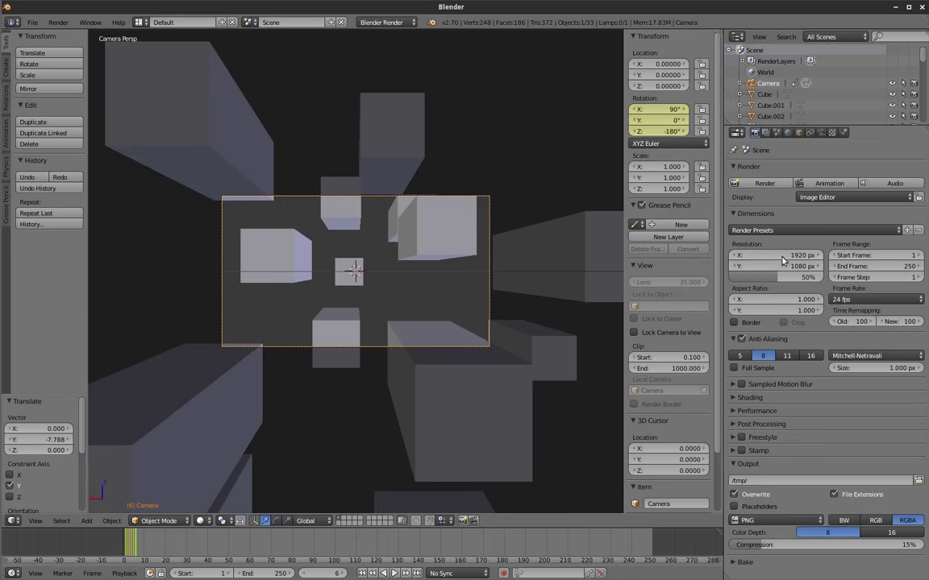
{"action": "type", "text": "512"}
{"action": "key", "text": "Tab"}
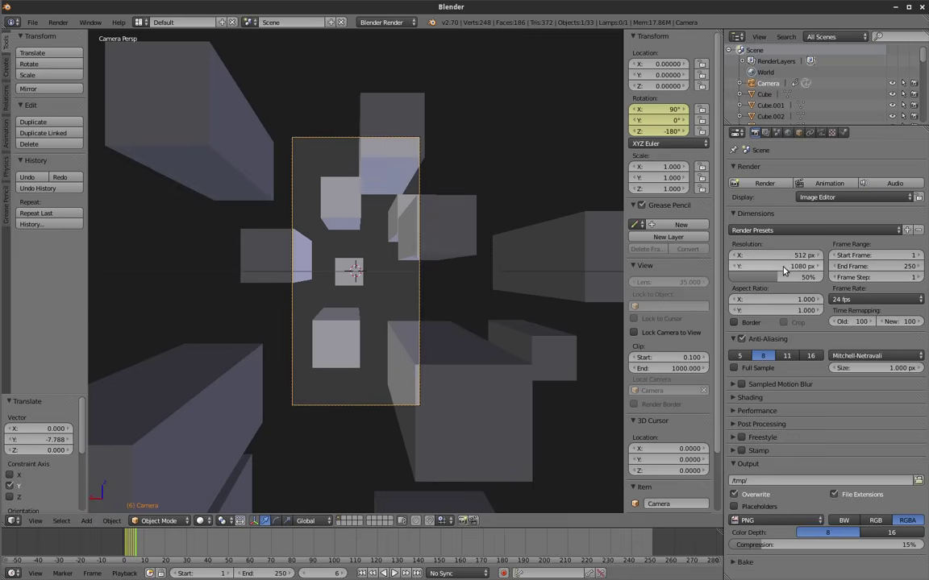
{"action": "type", "text": "512"}
{"action": "key", "text": "Return"}
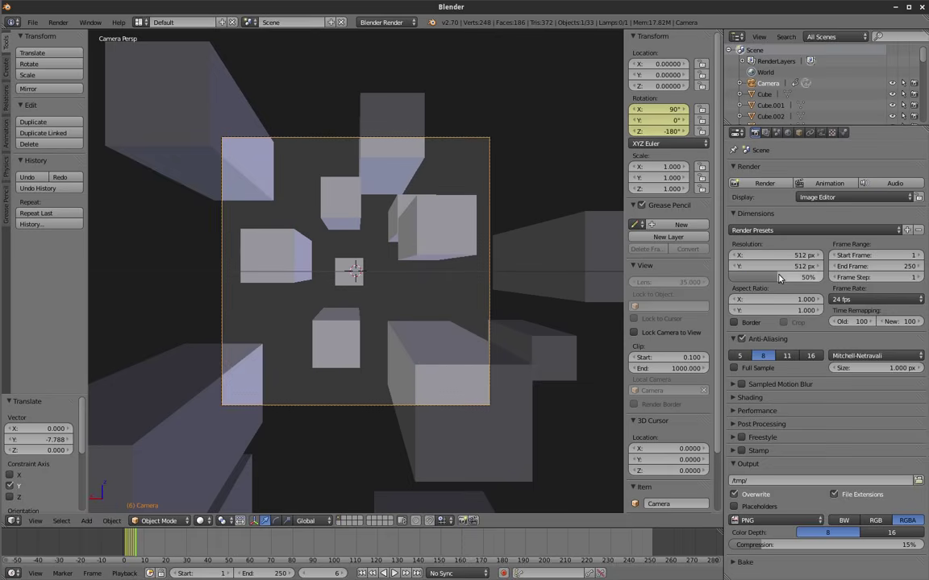
{"action": "left_click_drag", "start_coordinate": [776, 279], "coordinate": [821, 278]}
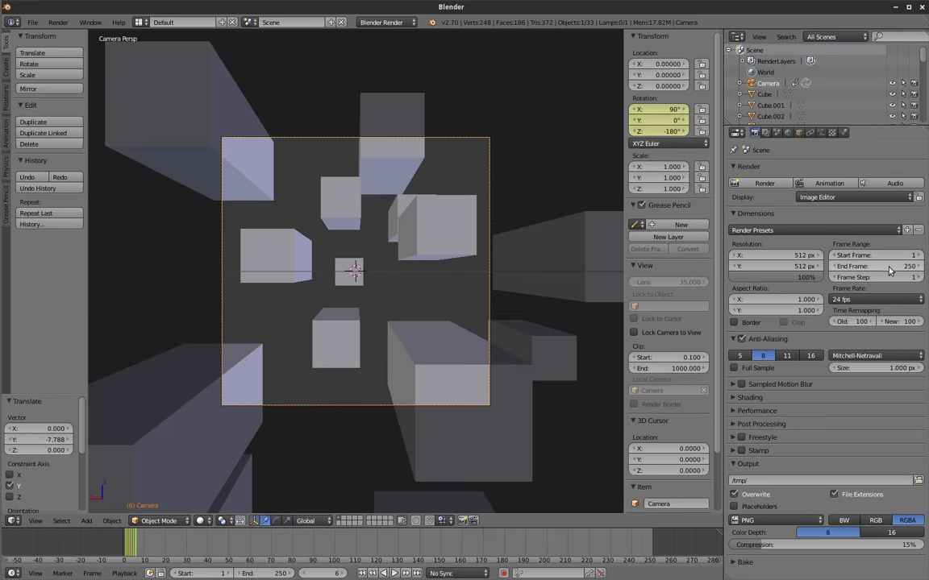
Set the animation end frame to 6 and play back the six frames.
{"action": "left_click_drag", "start_coordinate": [132, 545], "coordinate": [132, 545]}
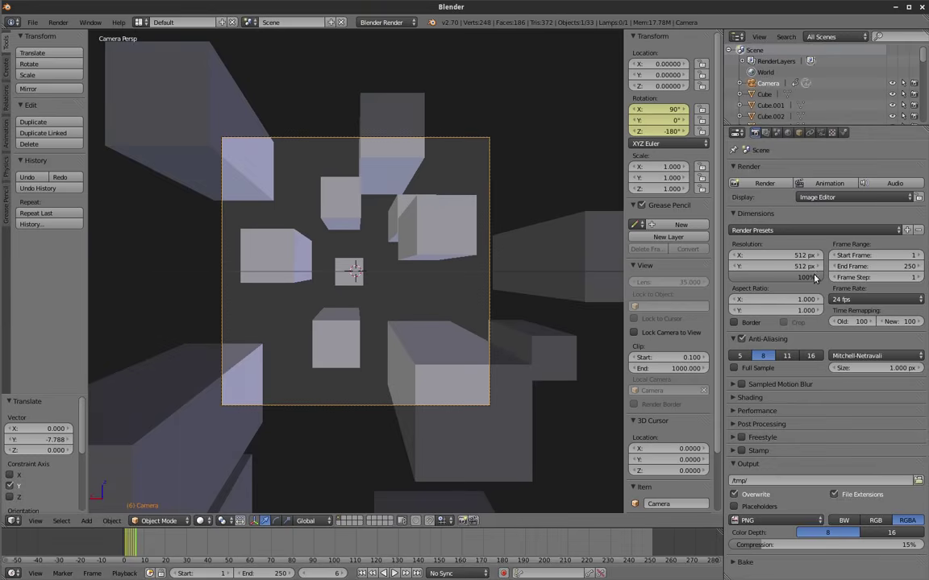
{"action": "left_click", "coordinate": [870, 266]}
{"action": "type", "text": "6"}
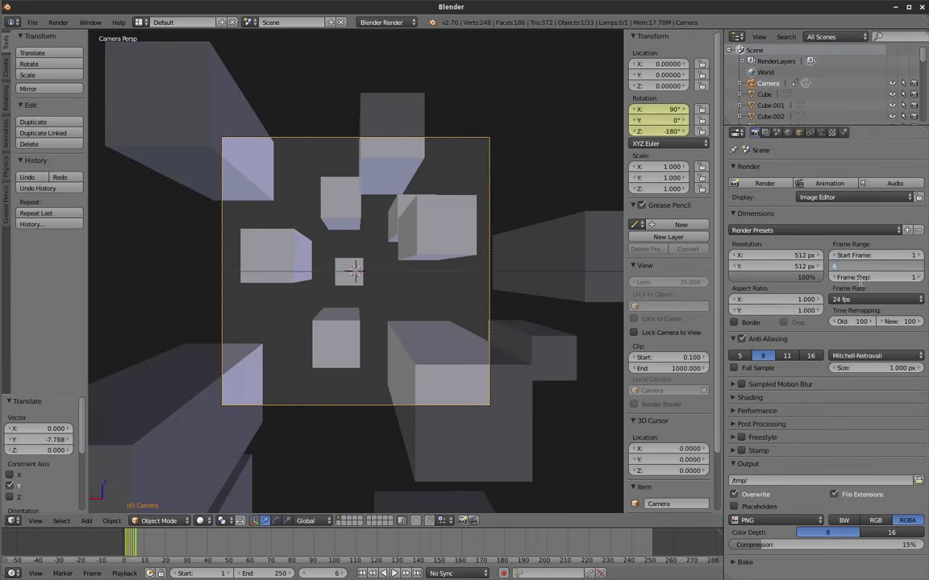
{"action": "key", "text": "Return"}
{"action": "key", "text": "alt+a"}
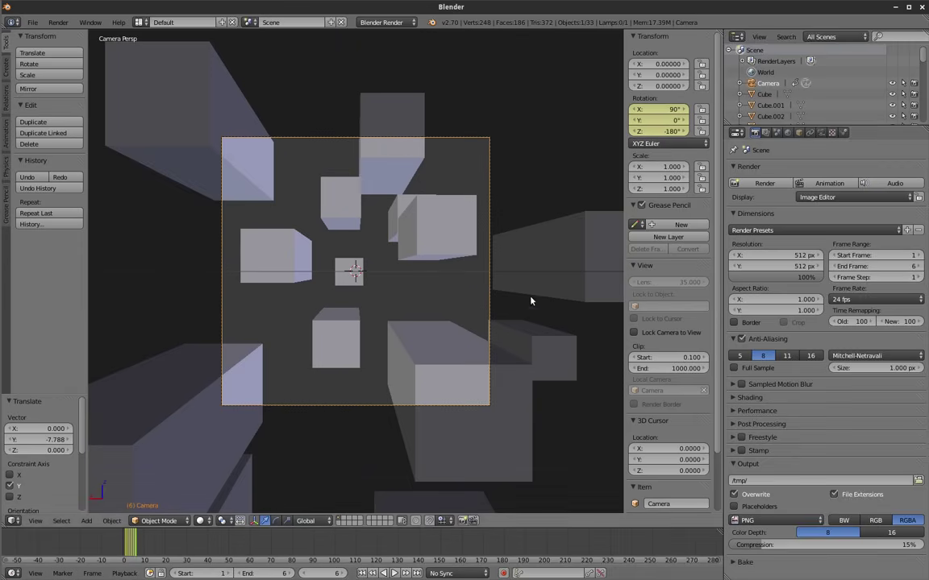
{"action": "key", "text": "ctrl+s"}
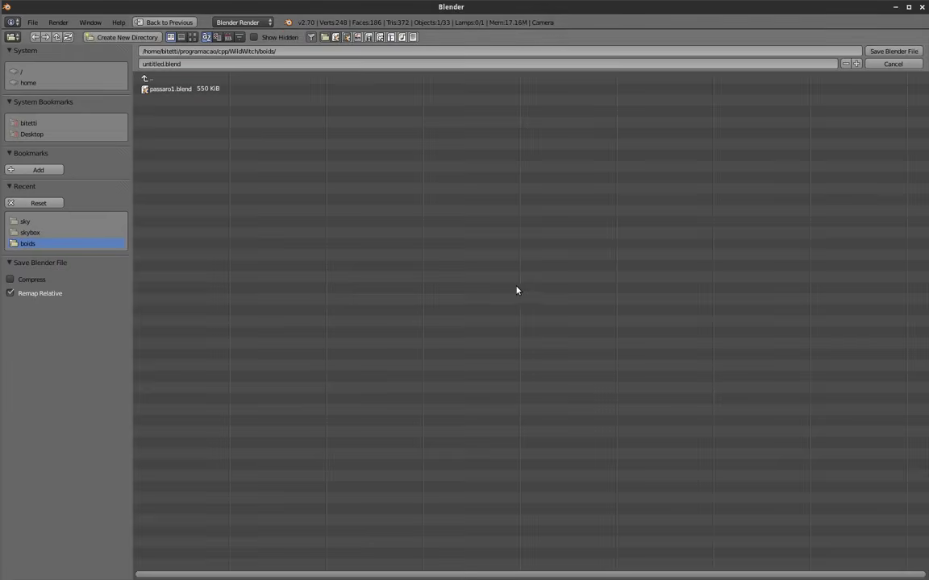
Save the scene as sky.blend in the Desktop/skybox folder.
{"action": "left_click", "coordinate": [32, 134]}
{"action": "left_click", "coordinate": [155, 89]}
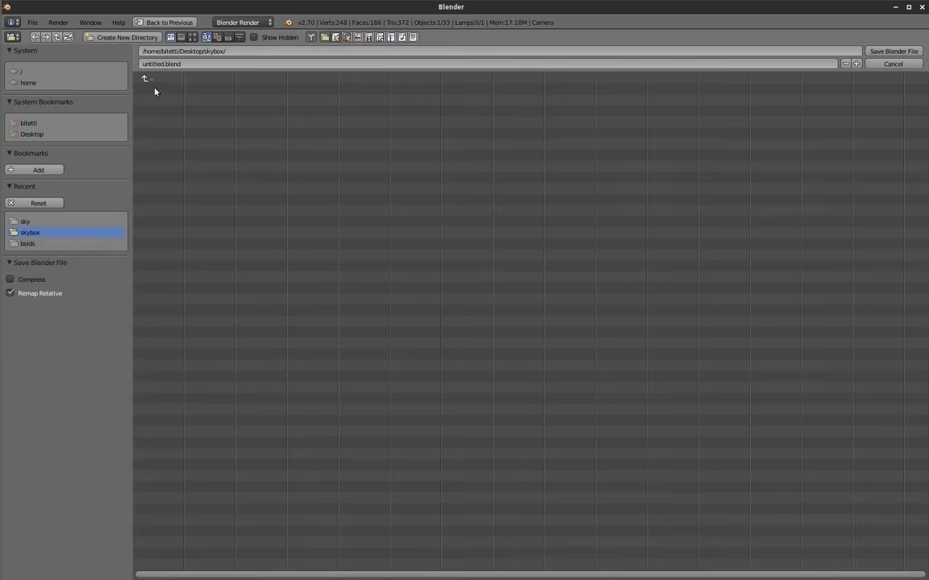
{"action": "left_click", "coordinate": [158, 63]}
{"action": "type", "text": "sky"}
{"action": "key", "text": "Return"}
{"action": "left_click", "coordinate": [893, 50]}
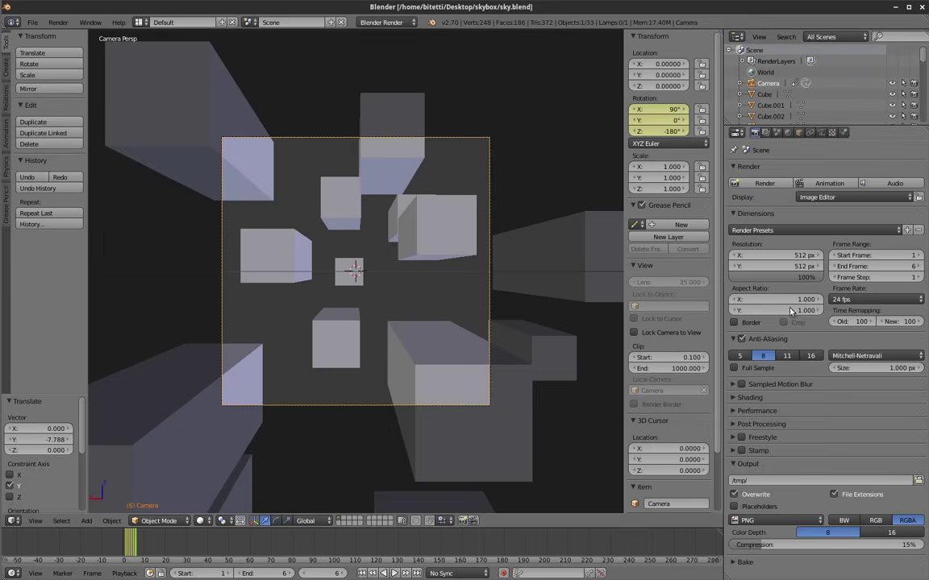
Create a sky folder inside skybox and set it as the render output path.
{"action": "left_click", "coordinate": [915, 484]}
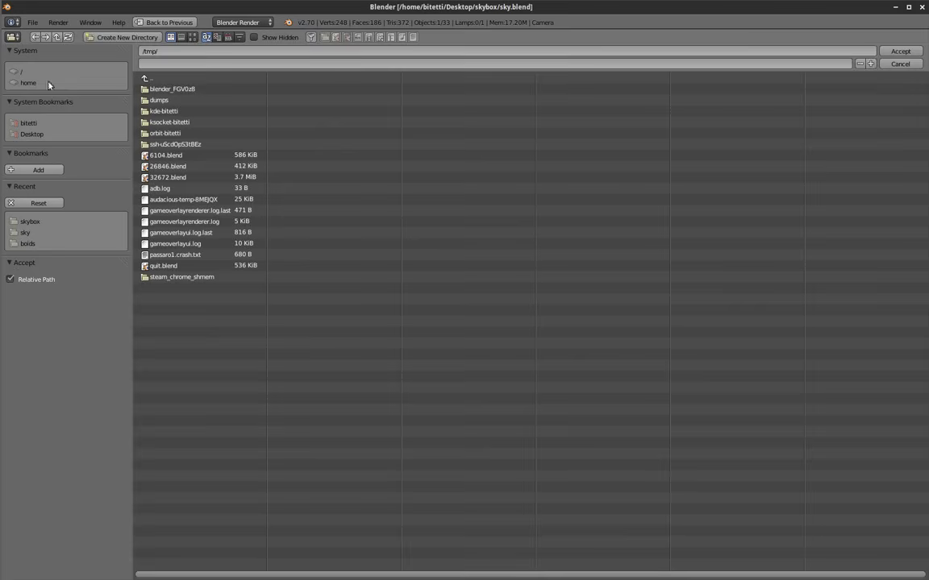
{"action": "left_click", "coordinate": [32, 134]}
{"action": "left_click", "coordinate": [159, 88]}
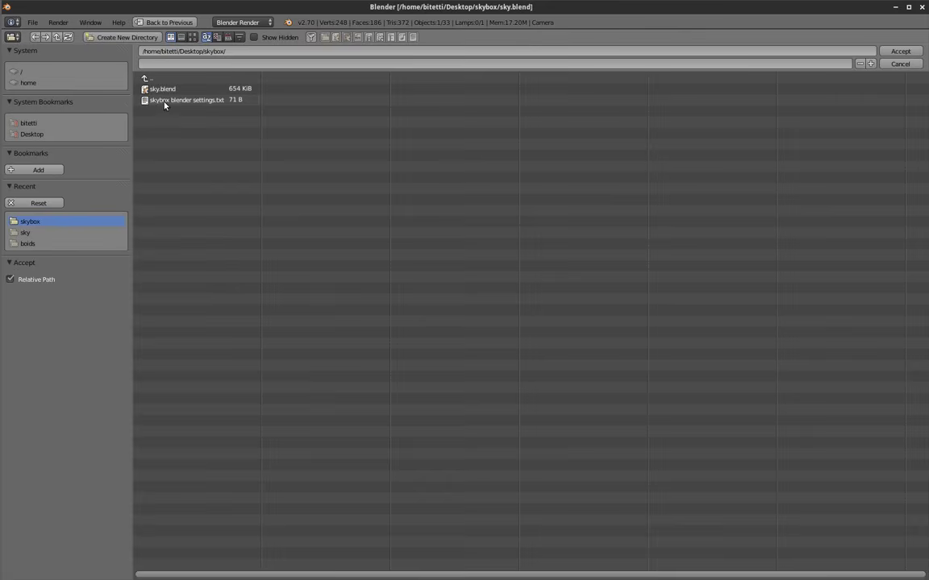
{"action": "left_click", "coordinate": [130, 39]}
{"action": "type", "text": "sky"}
{"action": "key", "text": "Return"}
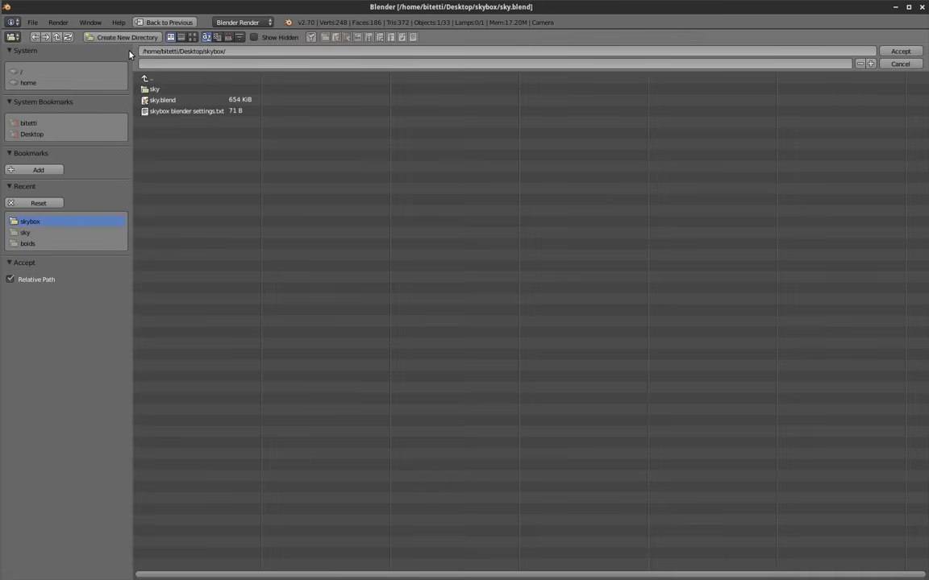
{"action": "left_click", "coordinate": [149, 89]}
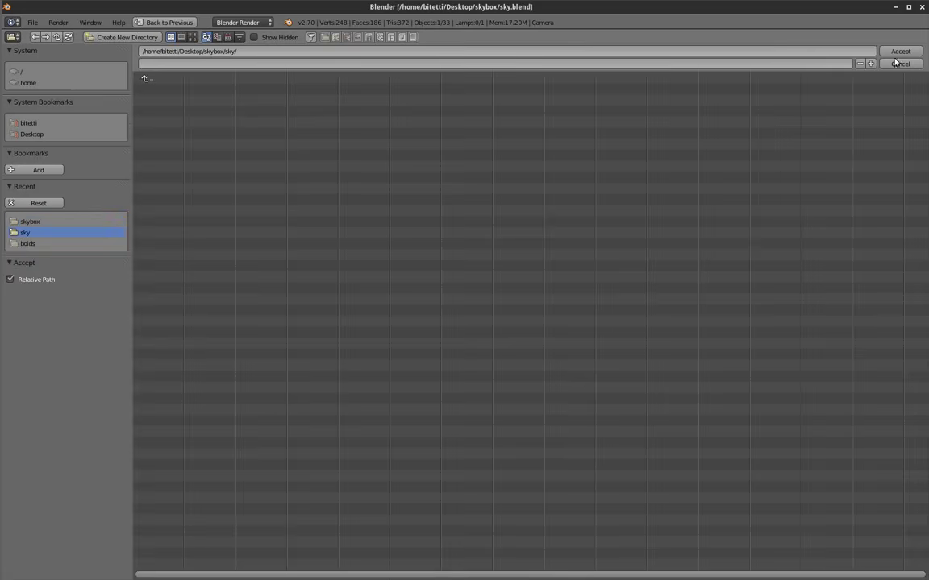
{"action": "left_click", "coordinate": [901, 51]}
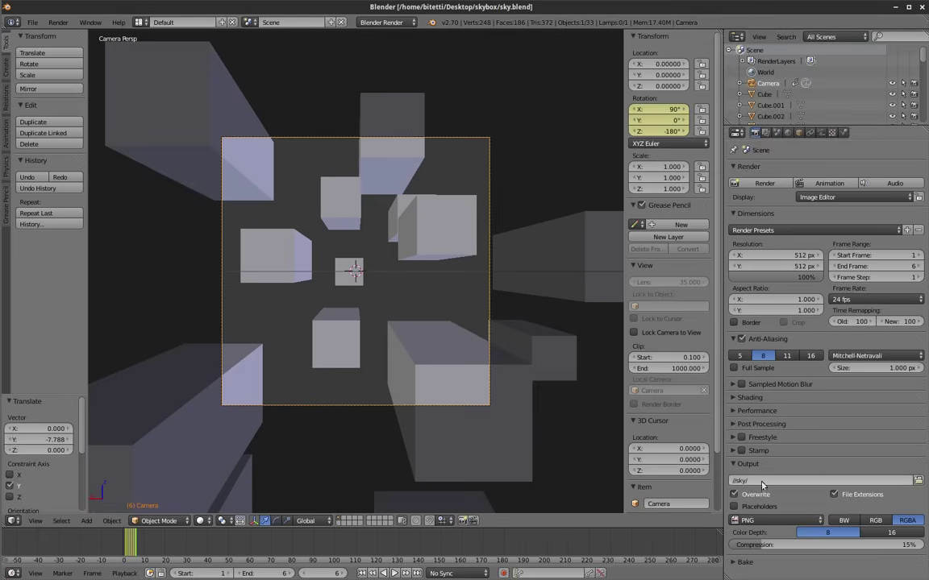
{"action": "left_click", "coordinate": [761, 481]}
{"action": "type", "text": "sky_"}
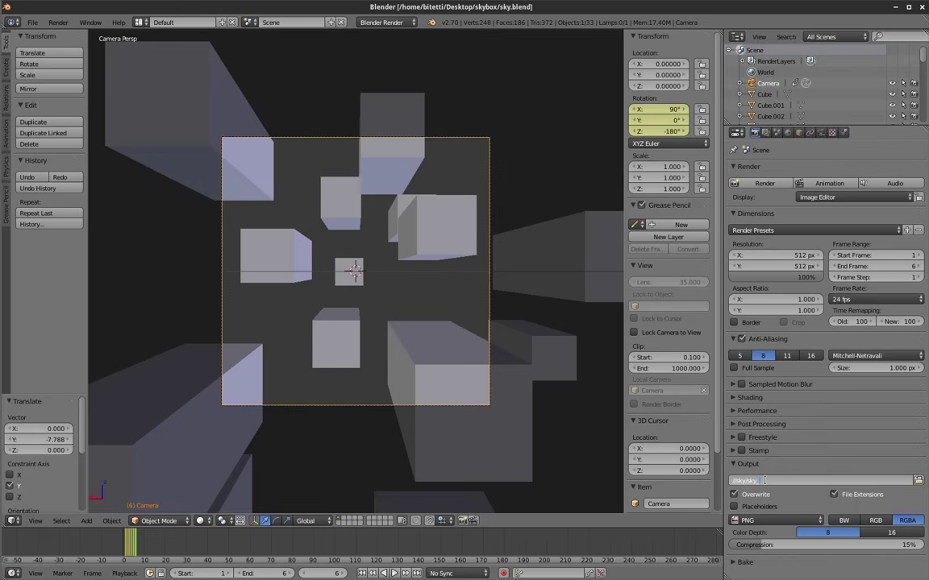
Confirm the //sky/sky output prefix, output RGB, and set World ambient occlusion blend to Multiply.
{"action": "key", "text": "Return"}
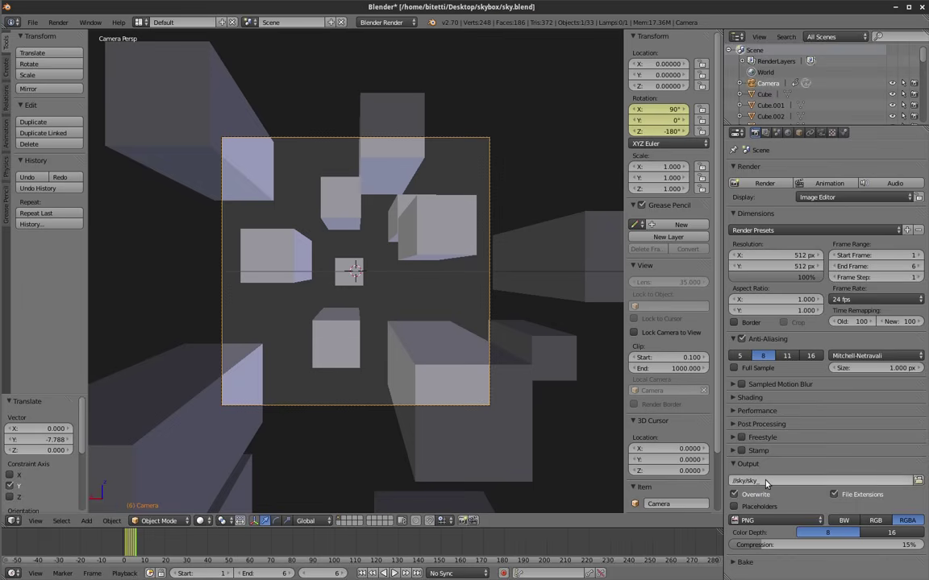
{"action": "left_click", "coordinate": [874, 522]}
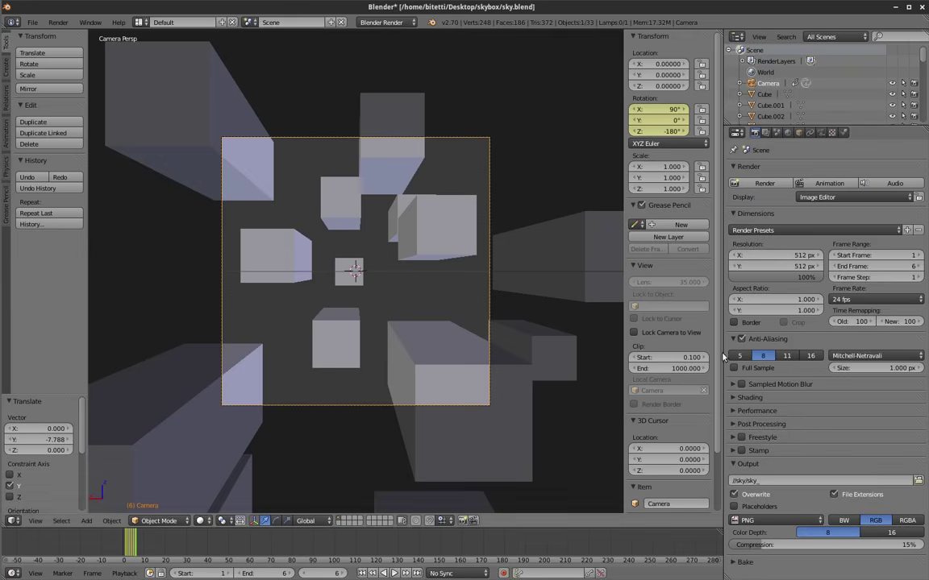
{"action": "left_click", "coordinate": [787, 134]}
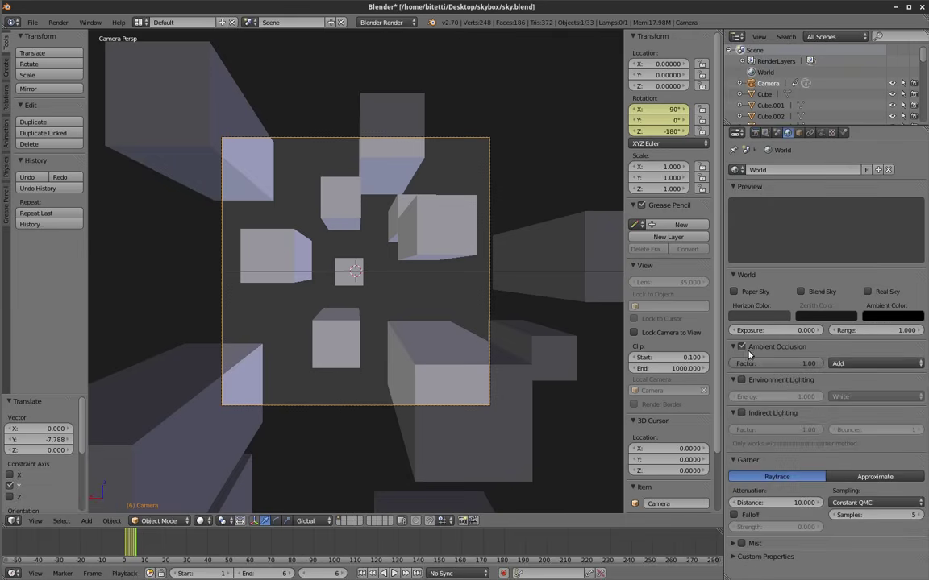
{"action": "left_click", "coordinate": [871, 363]}
{"action": "left_click", "coordinate": [846, 348]}
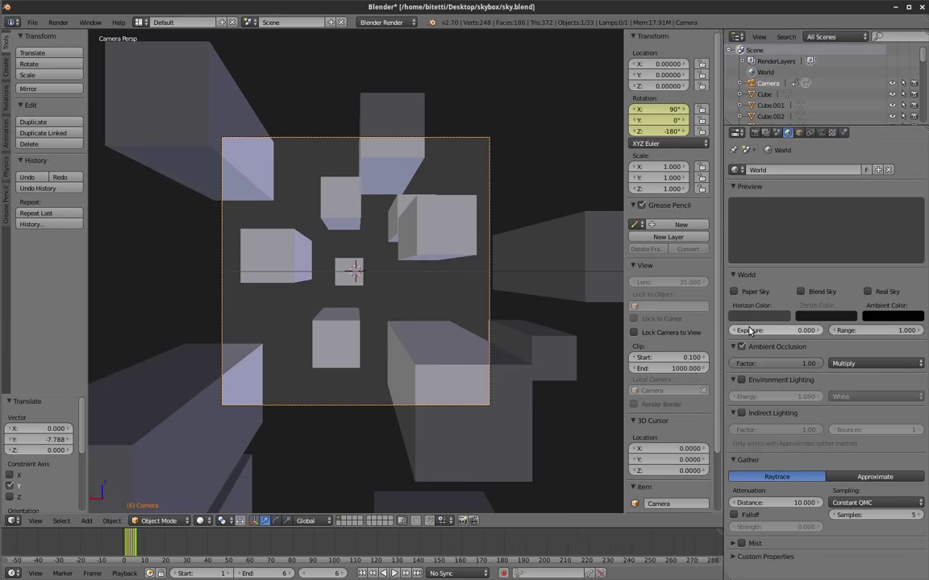
Save over sky.blend, enlarge the 3D view by merging away the timeline, and save again.
{"action": "left_click", "coordinate": [754, 133]}
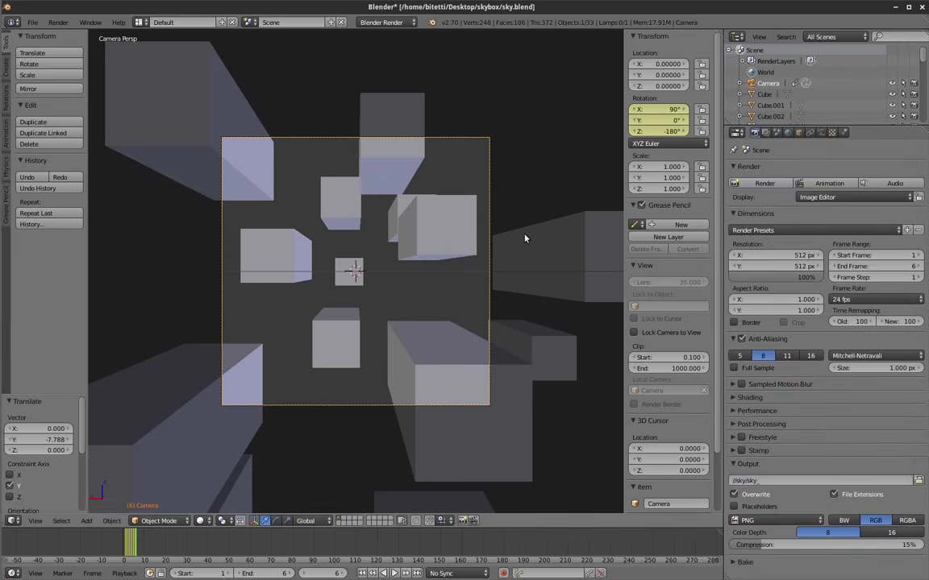
{"action": "key", "text": "ctrl+s"}
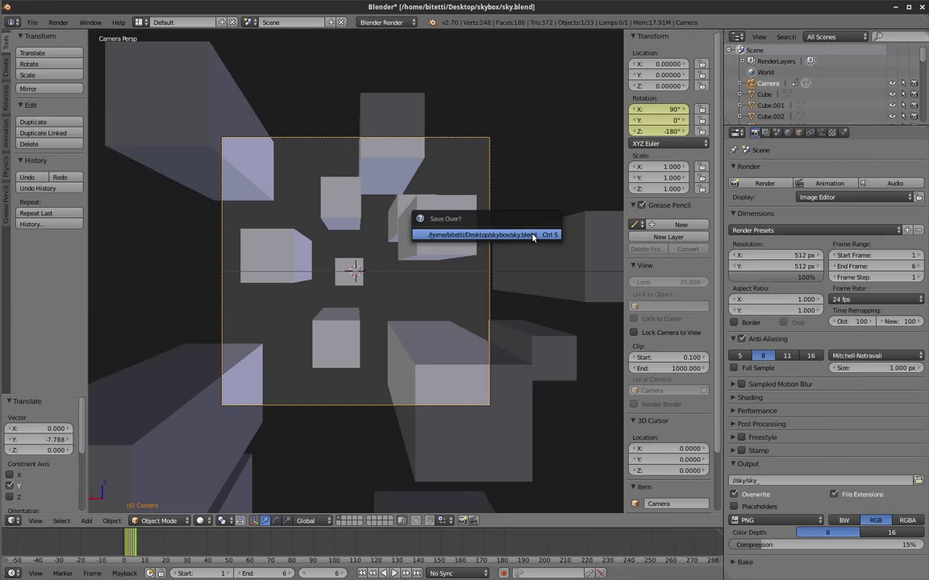
{"action": "left_click", "coordinate": [532, 235]}
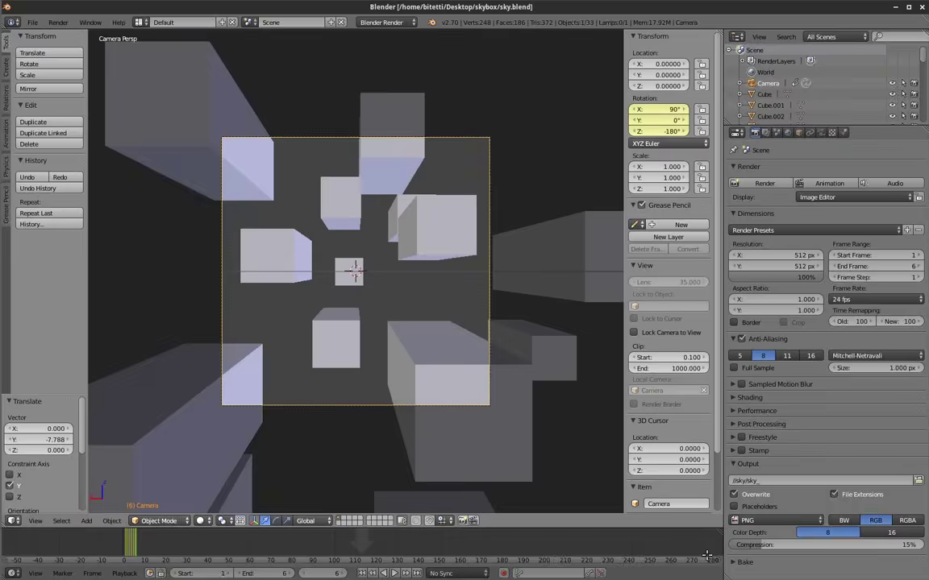
{"action": "left_click_drag", "start_coordinate": [706, 556], "coordinate": [537, 350]}
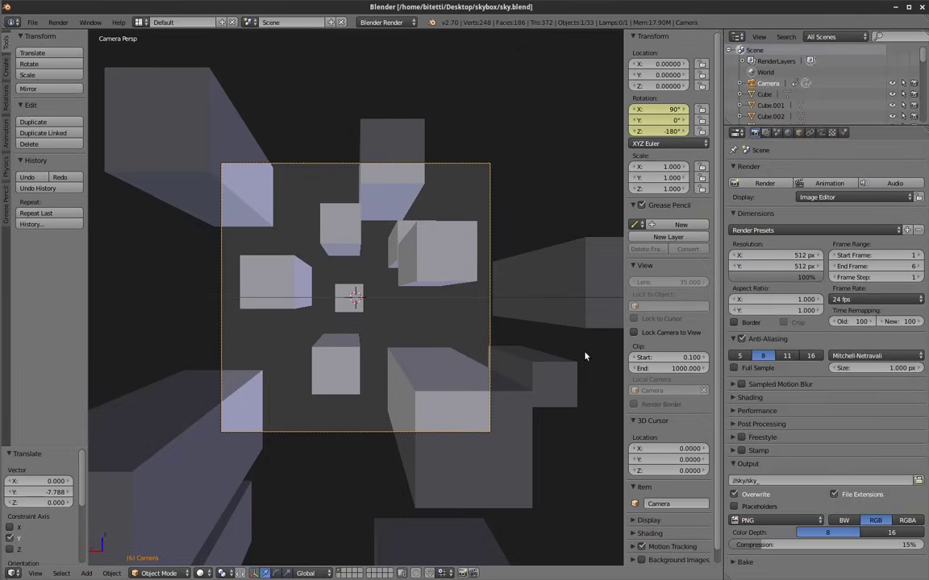
{"action": "key", "text": "ctrl+s"}
{"action": "left_click", "coordinate": [586, 355]}
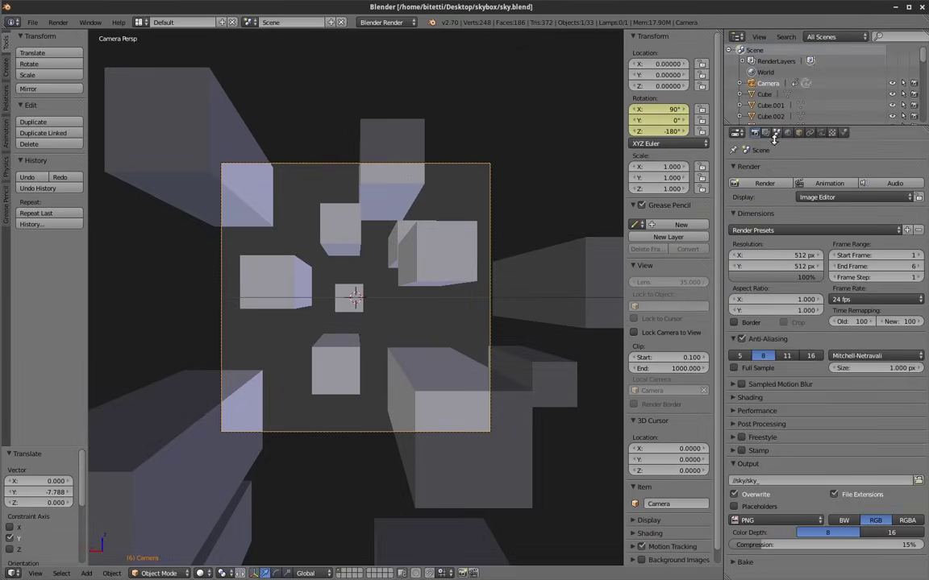
Render the current view, then render all six animation frames into the sky folder.
{"action": "left_click", "coordinate": [780, 185]}
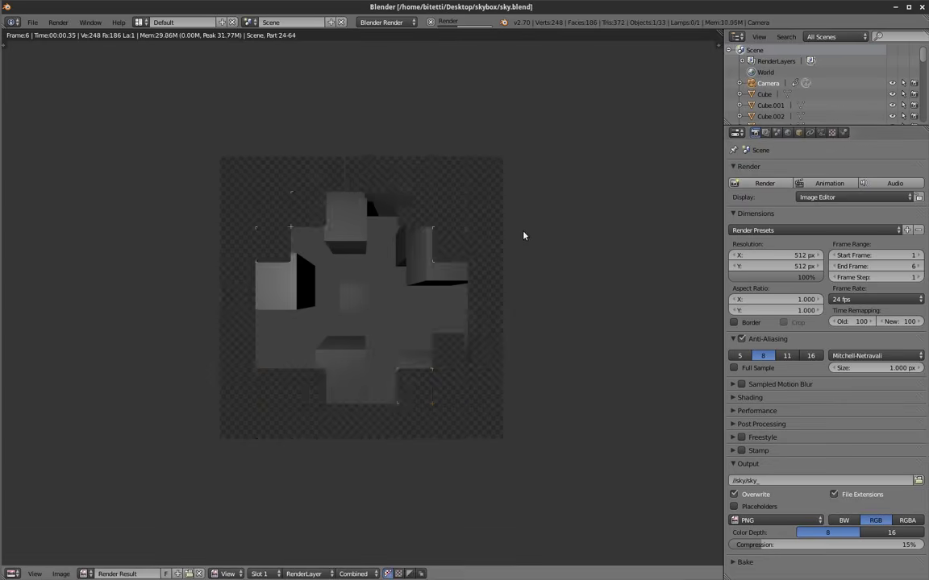
{"action": "left_click", "coordinate": [818, 184]}
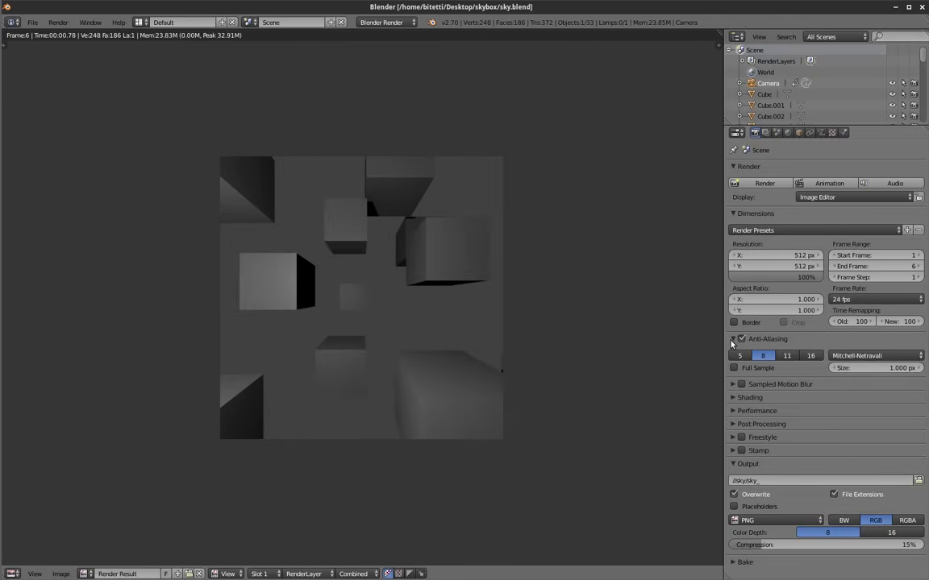
{"action": "key", "text": "alt+Tab"}
{"action": "key", "text": "alt+Tab"}
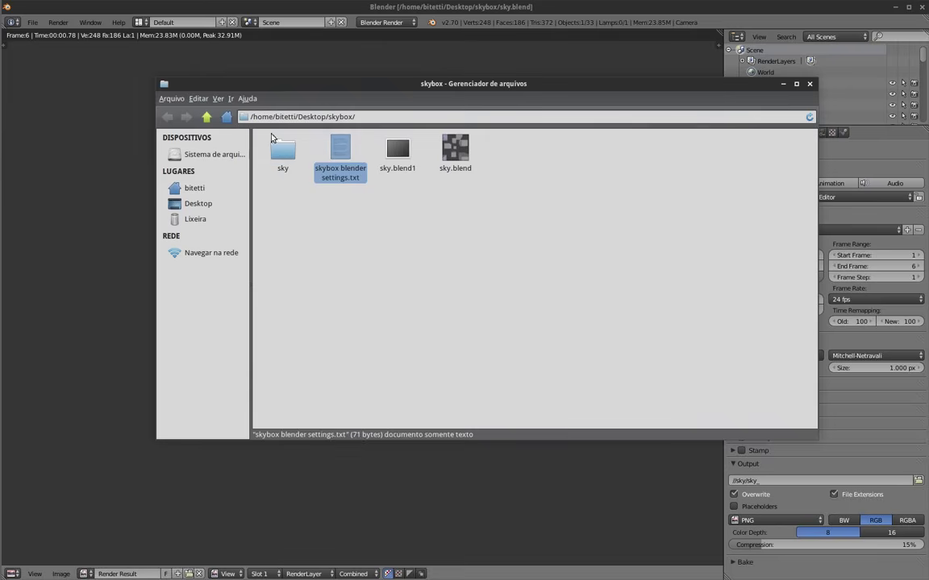
Inside the sky folder, create a new empty file named sky.cube.
{"action": "double_click", "coordinate": [280, 150]}
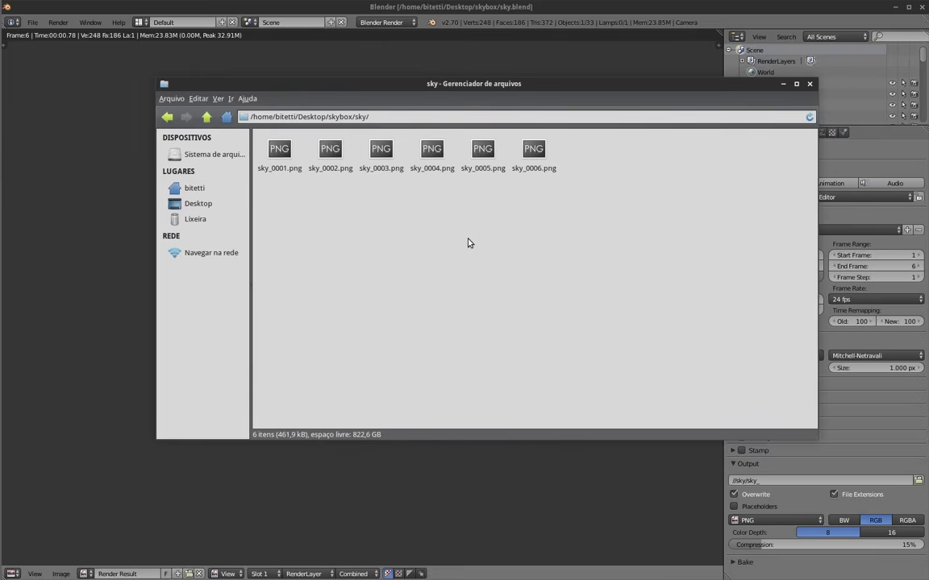
{"action": "right_click", "coordinate": [442, 250]}
{"action": "mouse_move", "coordinate": [484, 269]}
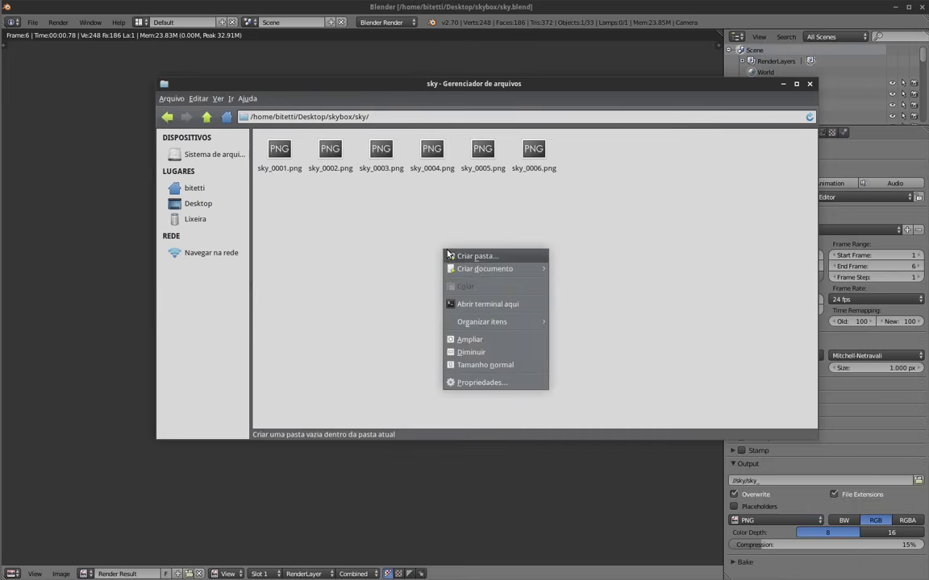
{"action": "left_click", "coordinate": [578, 287]}
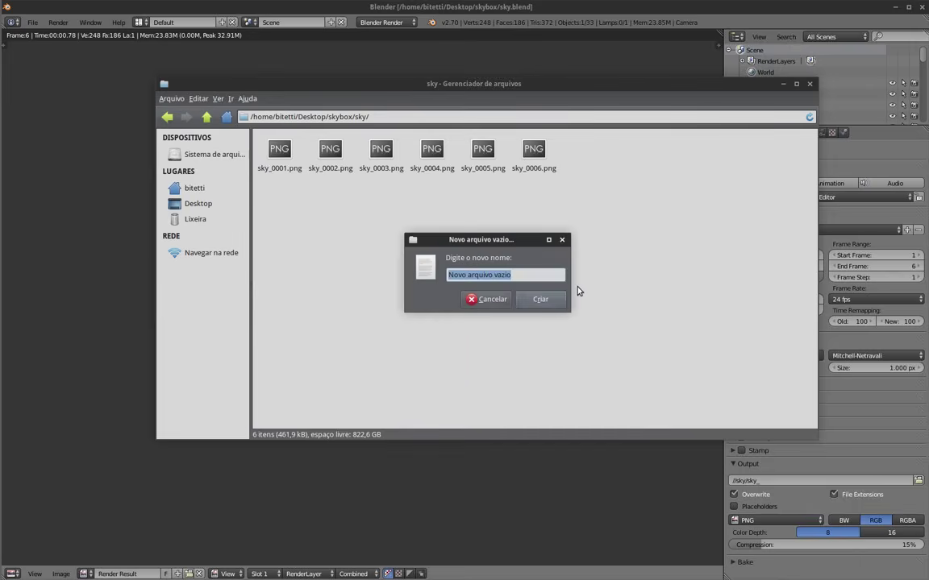
{"action": "type", "text": "sky.cube"}
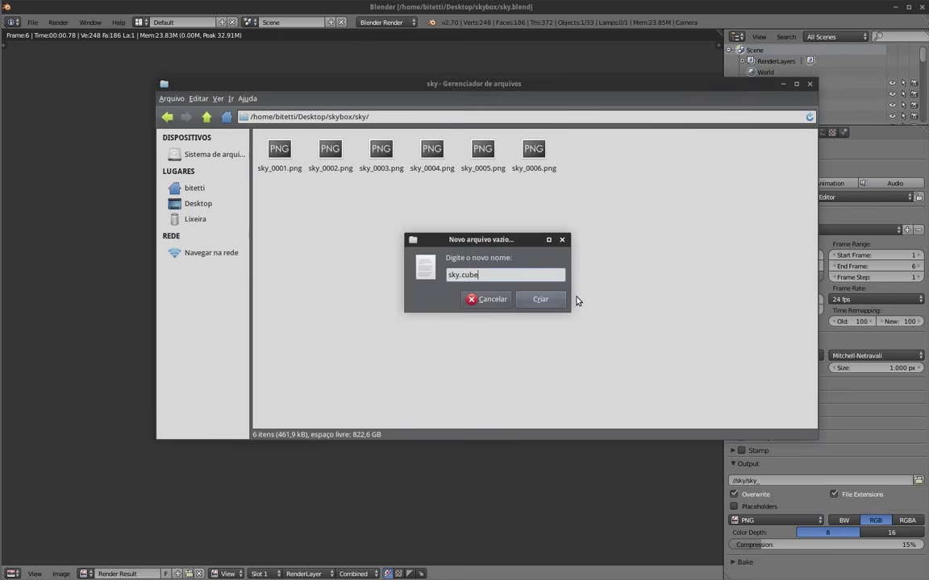
{"action": "key", "text": "shift+Home"}
Create the empty sky.cube file and open it in gedit.
{"action": "left_click", "coordinate": [506, 278]}
{"action": "left_click", "coordinate": [541, 300]}
{"action": "double_click", "coordinate": [582, 156]}
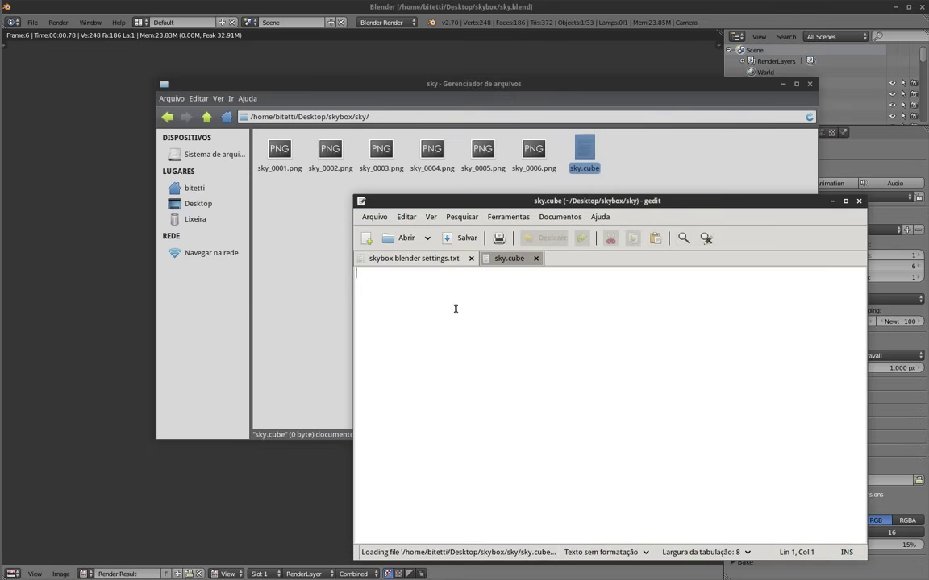
Type sky_0001.png and paste duplicate copies of that line.
{"action": "type", "text": "sky"}
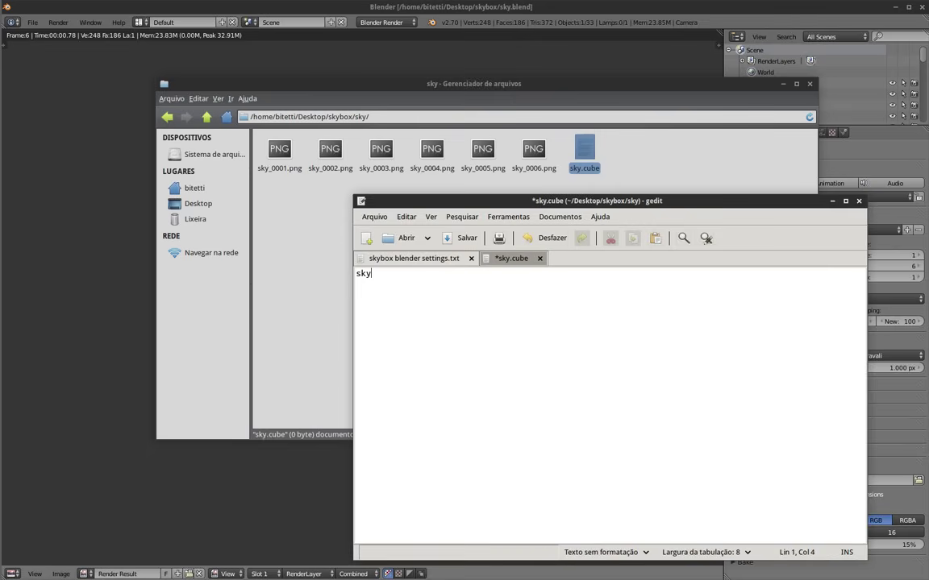
{"action": "type", "text": "_000"}
{"action": "type", "text": "1.png"}
{"action": "key", "text": "ctrl+a"}
{"action": "key", "text": "ctrl+c"}
{"action": "key", "text": "ctrl+v"}
{"action": "key", "text": "ctrl+v"}
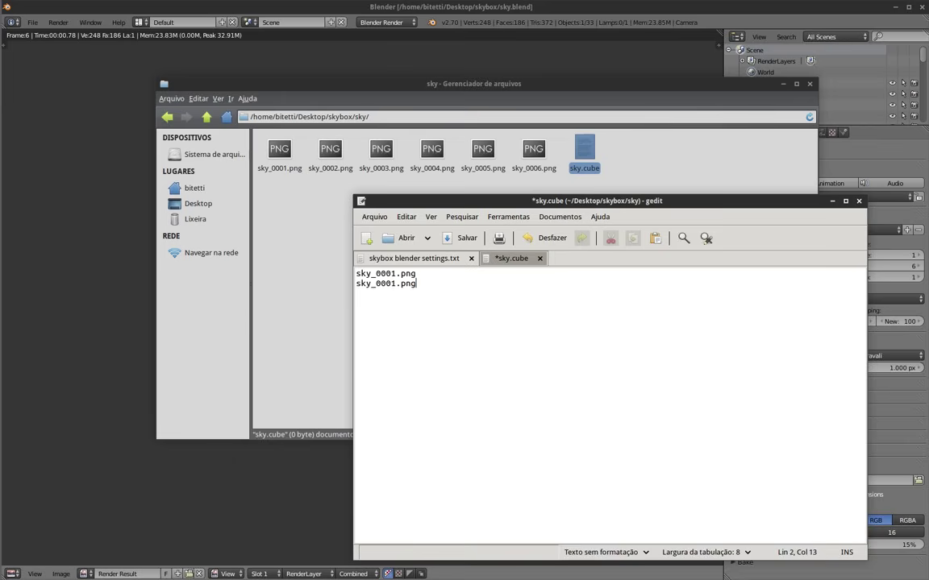
{"action": "key", "text": "ctrl+v"}
{"action": "key", "text": "ctrl+v"}
{"action": "key", "text": "ctrl+v"}
{"action": "key", "text": "ctrl+v"}
Renumber the copied lines to sky_0002.png through sky_0006.png, add a final newline, and save.
{"action": "left_click", "coordinate": [356, 283]}
{"action": "key", "text": "Right"}
{"action": "key", "text": "Right"}
{"action": "key", "text": "Right"}
{"action": "key", "text": "Delete"}
{"action": "type", "text": "2"}
{"action": "key", "text": "Down"}
{"action": "key", "text": "Left"}
{"action": "key", "text": "Delete"}
{"action": "type", "text": "3"}
{"action": "key", "text": "Down"}
{"action": "key", "text": "Left"}
{"action": "key", "text": "Delete"}
{"action": "type", "text": "4"}
{"action": "key", "text": "Delete"}
{"action": "type", "text": "5"}
{"action": "key", "text": "Down"}
{"action": "key", "text": "Left"}
{"action": "key", "text": "Delete"}
{"action": "type", "text": "6"}
{"action": "key", "text": "End"}
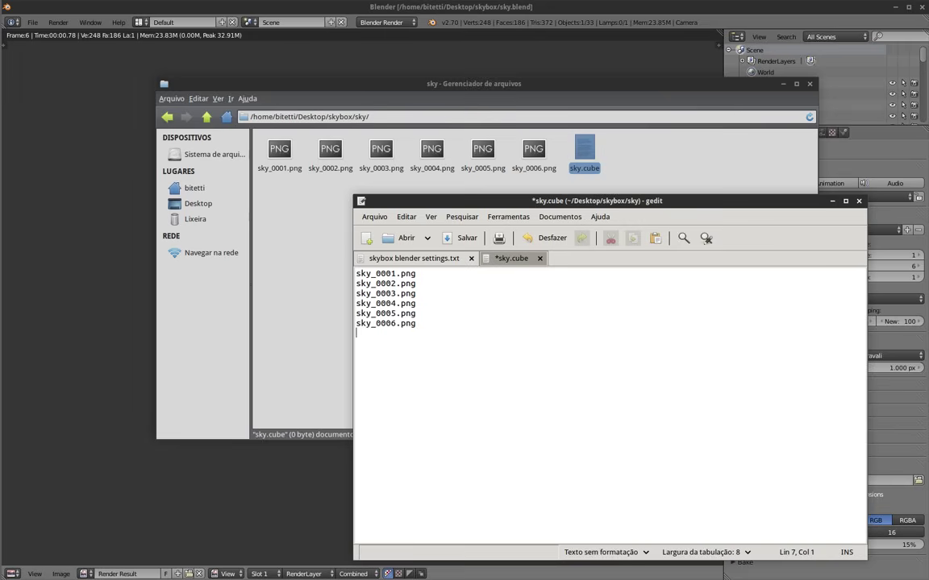
{"action": "key", "text": "Return"}
{"action": "key", "text": "ctrl+s"}
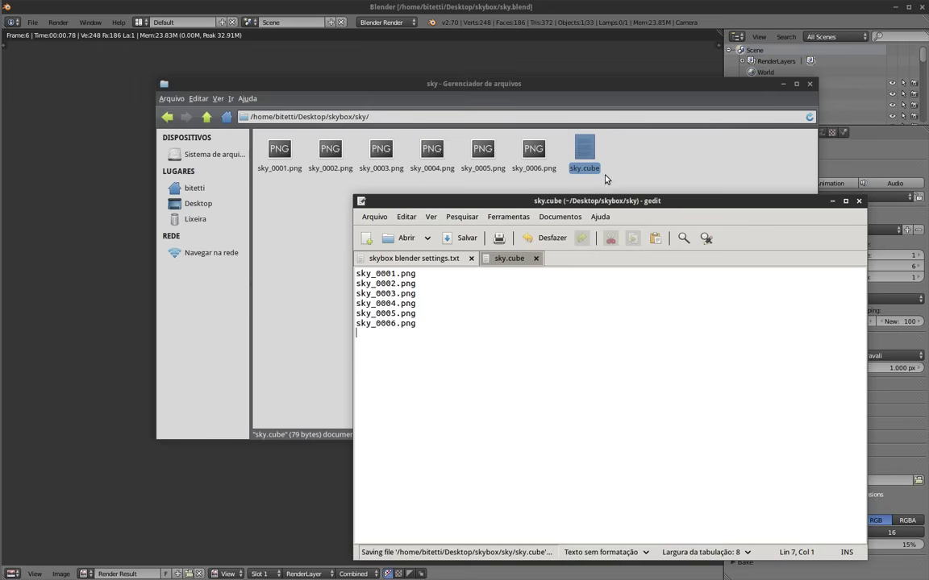
Return the file manager to the skybox folder and launch Godot from the application finder.
{"action": "left_click", "coordinate": [208, 120]}
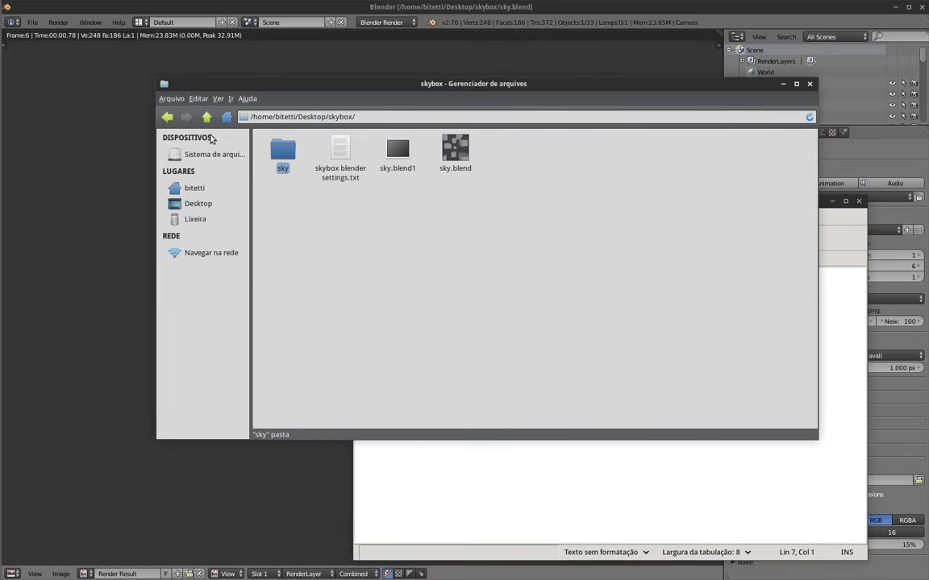
{"action": "key", "text": "alt+F3"}
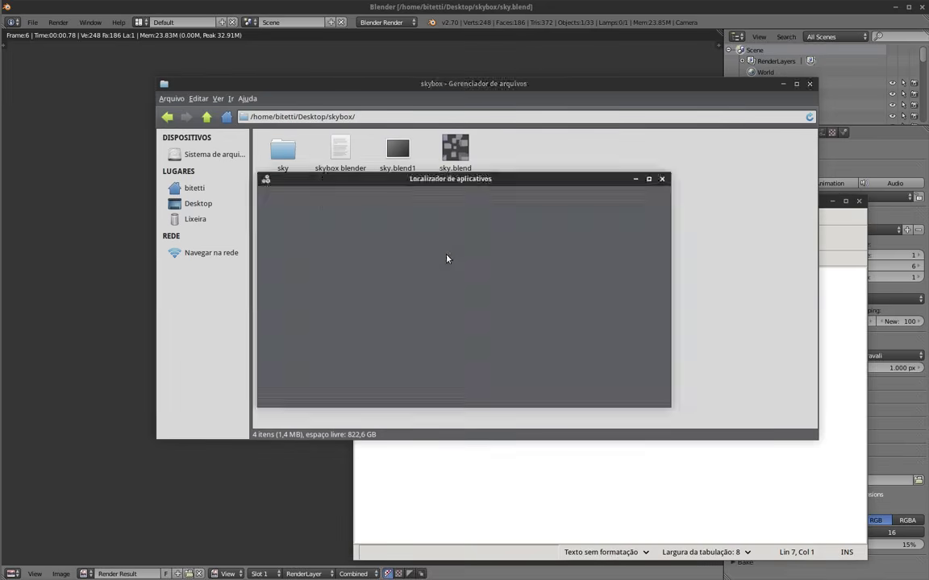
{"action": "type", "text": "godo"}
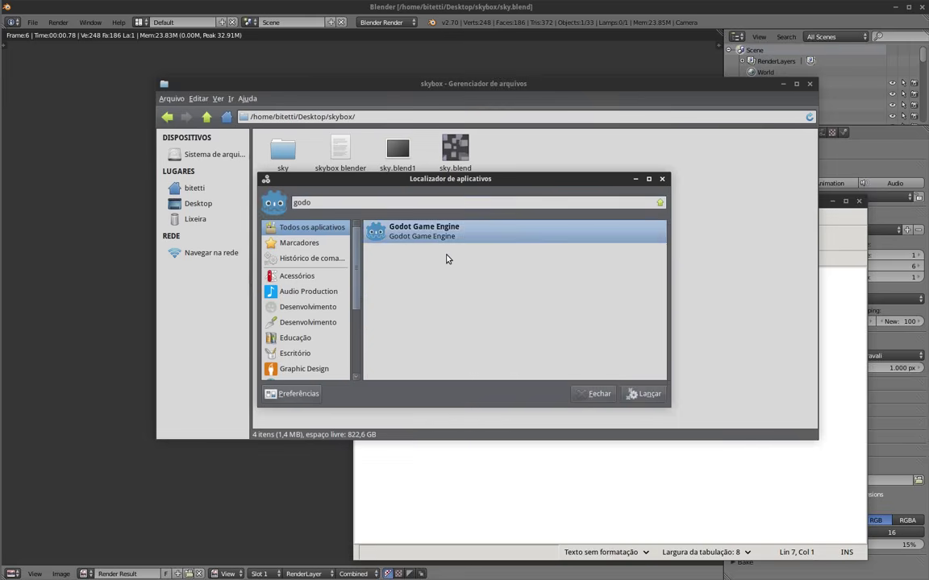
{"action": "key", "text": "Return"}
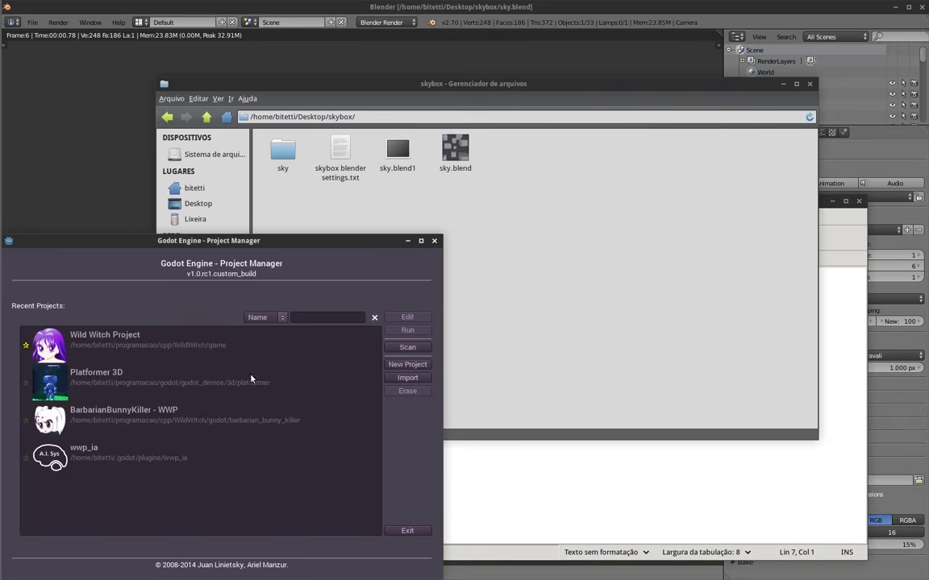
Start a new Godot project with Desktop/skybox as its path.
{"action": "left_click", "coordinate": [407, 365]}
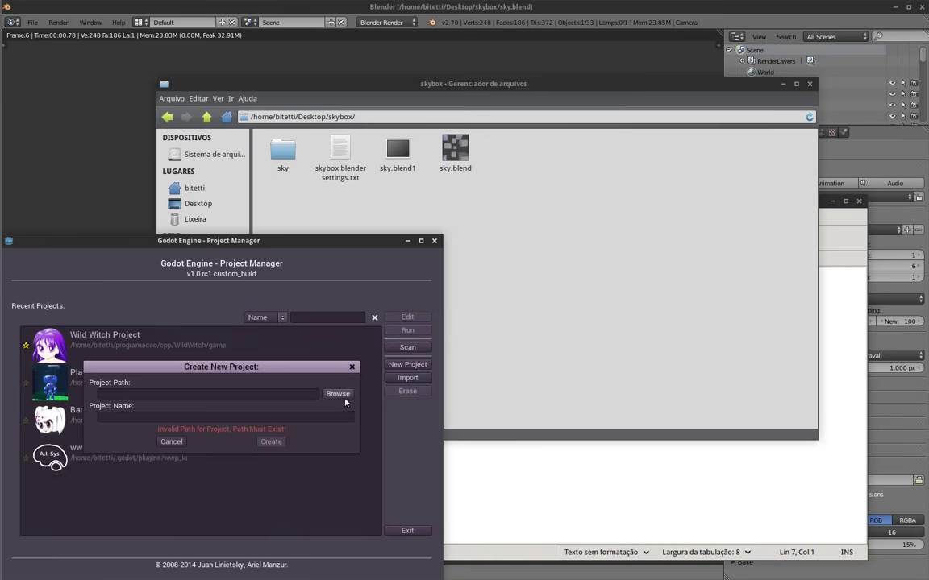
{"action": "left_click", "coordinate": [392, 389]}
{"action": "key", "text": "Page_Down"}
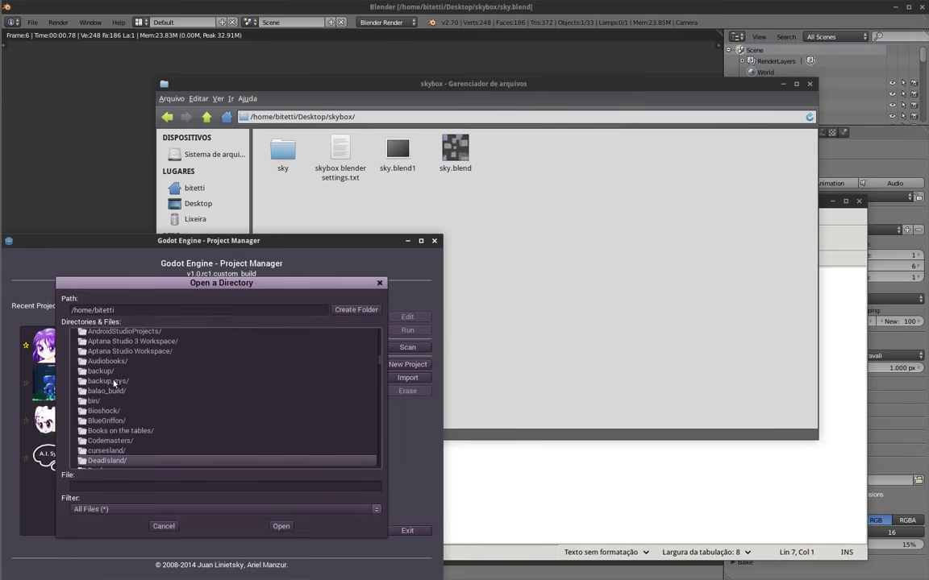
{"action": "key", "text": "Down"}
{"action": "key", "text": "Return"}
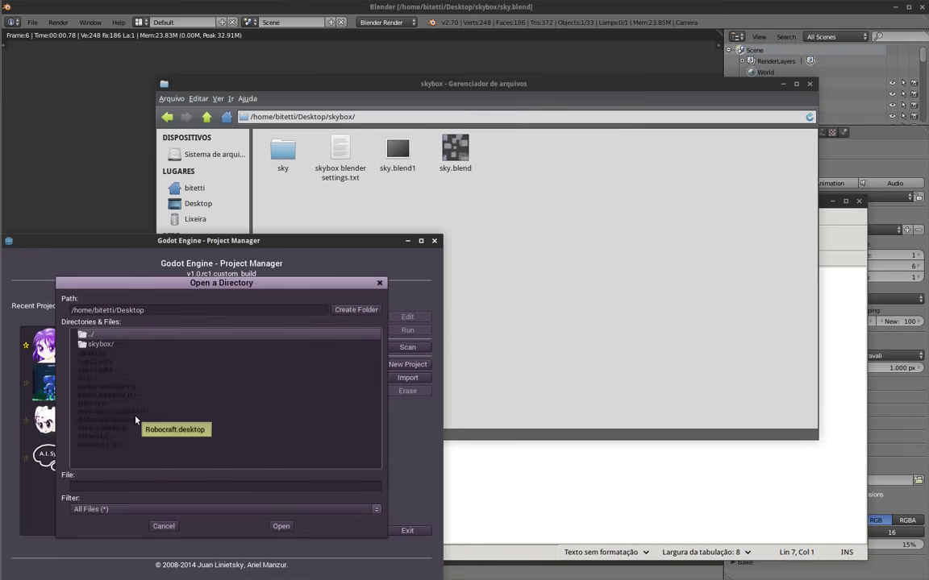
{"action": "key", "text": "Down"}
{"action": "key", "text": "Return"}
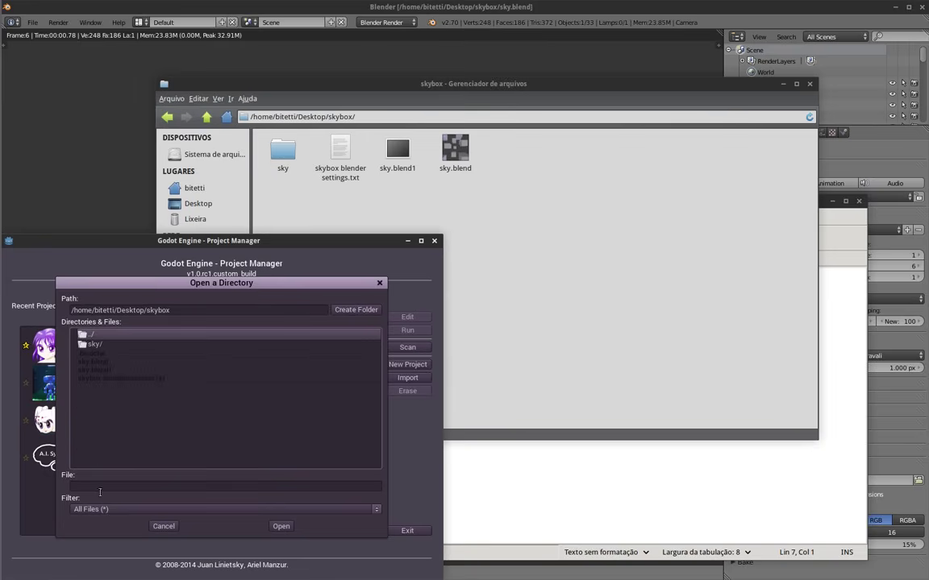
{"action": "left_click", "coordinate": [281, 526]}
Name the project SkyboxTutorial, create it, and open it for editing.
{"action": "type", "text": "SkyboxTutorial"}
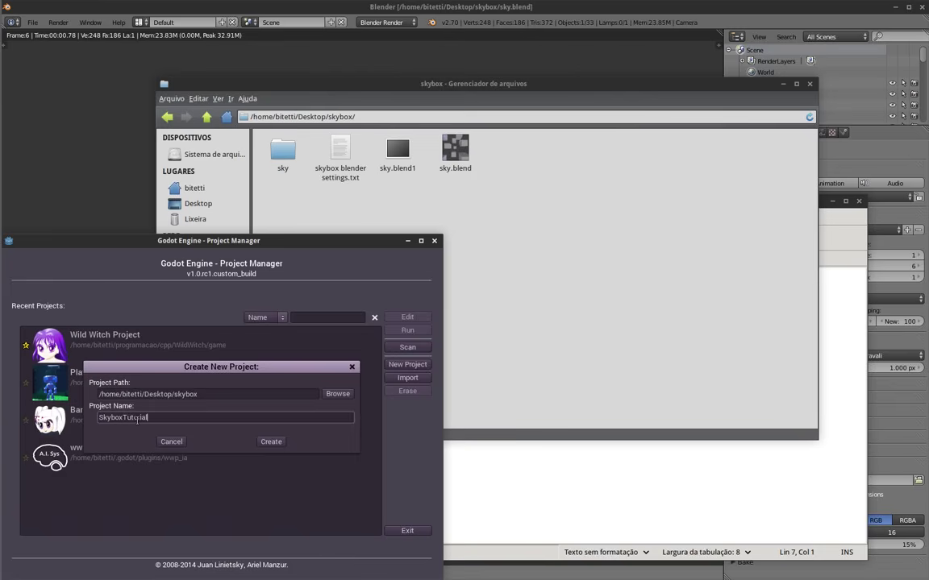
{"action": "left_click", "coordinate": [272, 443]}
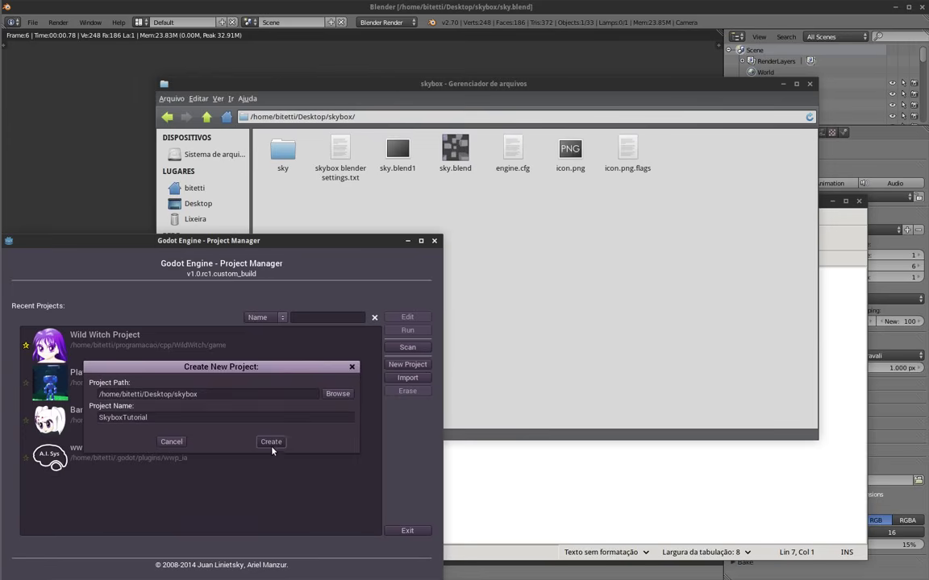
{"action": "left_click", "coordinate": [273, 441]}
{"action": "left_click", "coordinate": [187, 379]}
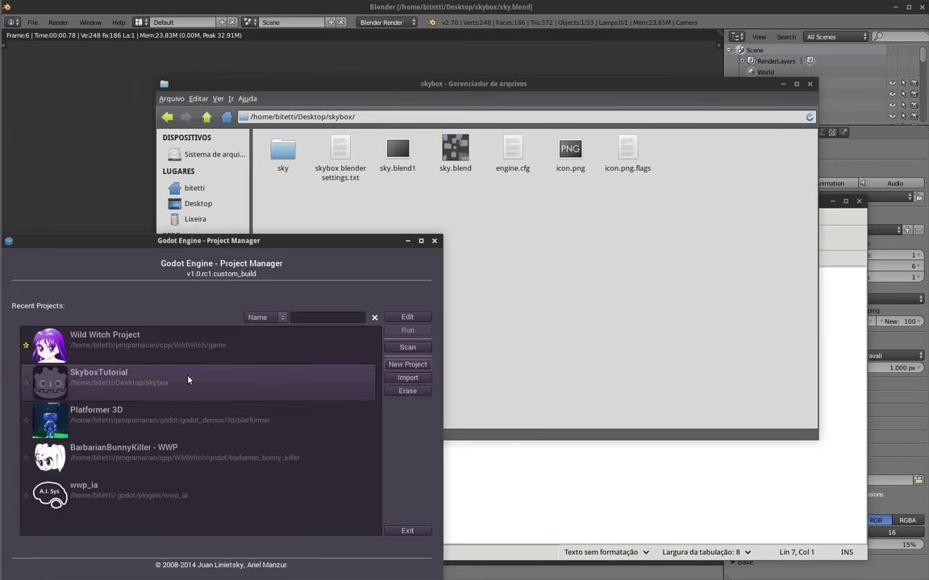
{"action": "left_click", "coordinate": [406, 330]}
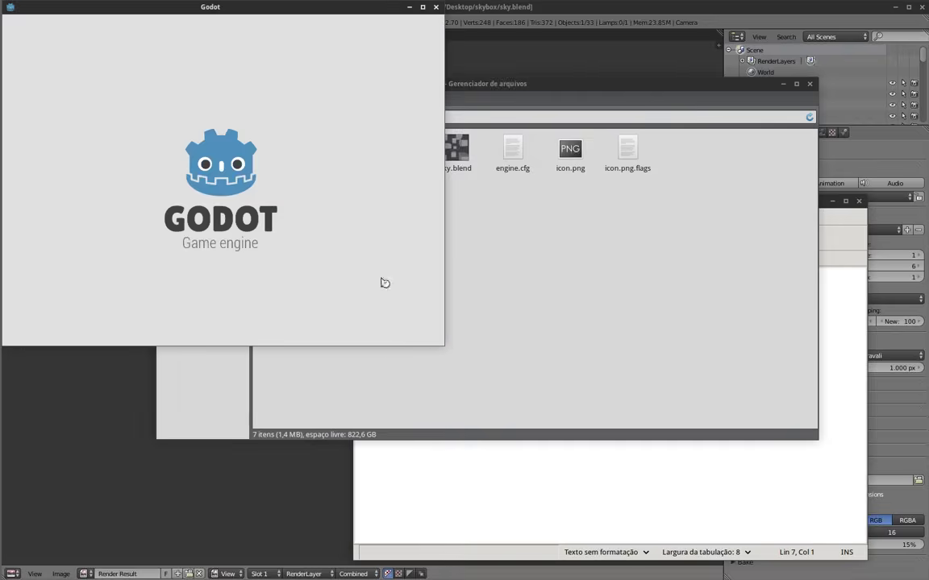
Maximize the editor and add a Spatial node as the scene root.
{"action": "left_click", "coordinate": [422, 8]}
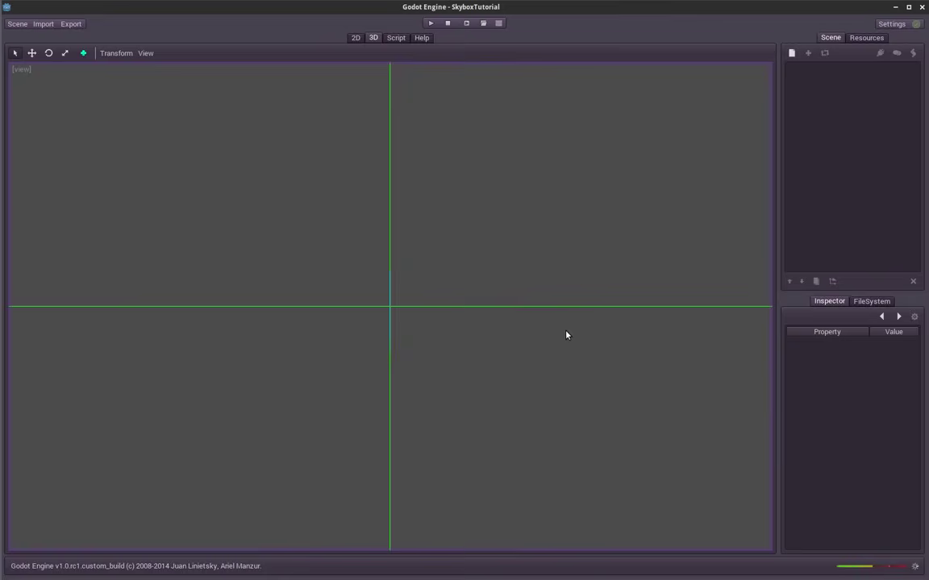
{"action": "mouse_move", "coordinate": [417, 250]}
{"action": "middle_mouse_down"}
{"action": "mouse_move", "coordinate": [408, 265]}
{"action": "mouse_move", "coordinate": [430, 253]}
{"action": "middle_mouse_up"}
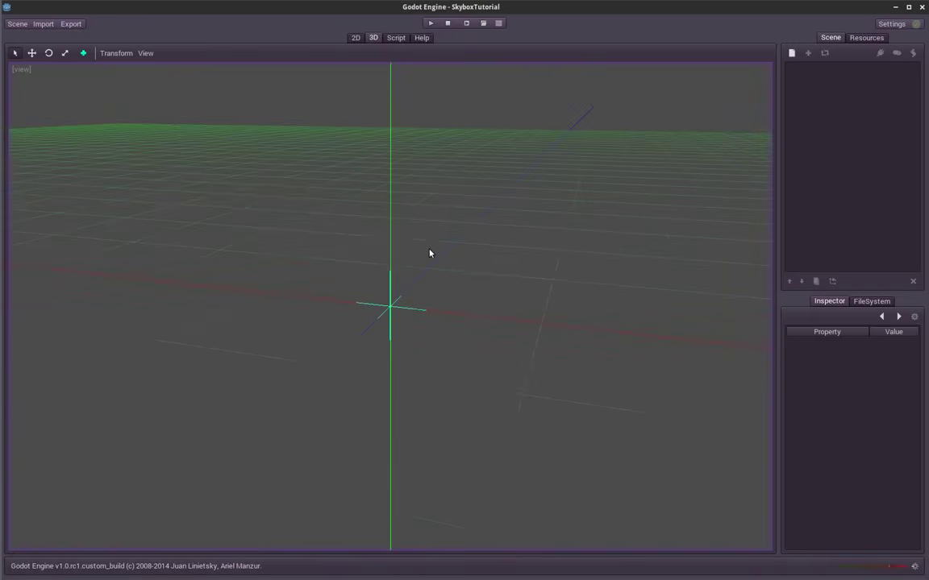
{"action": "left_click", "coordinate": [791, 53]}
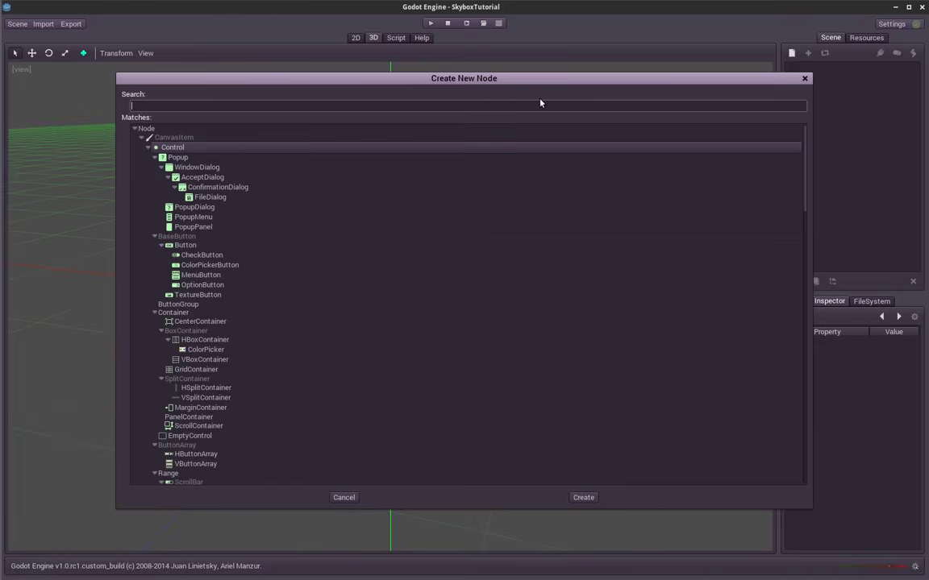
{"action": "type", "text": "spat"}
{"action": "key", "text": "Down"}
{"action": "key", "text": "Up"}
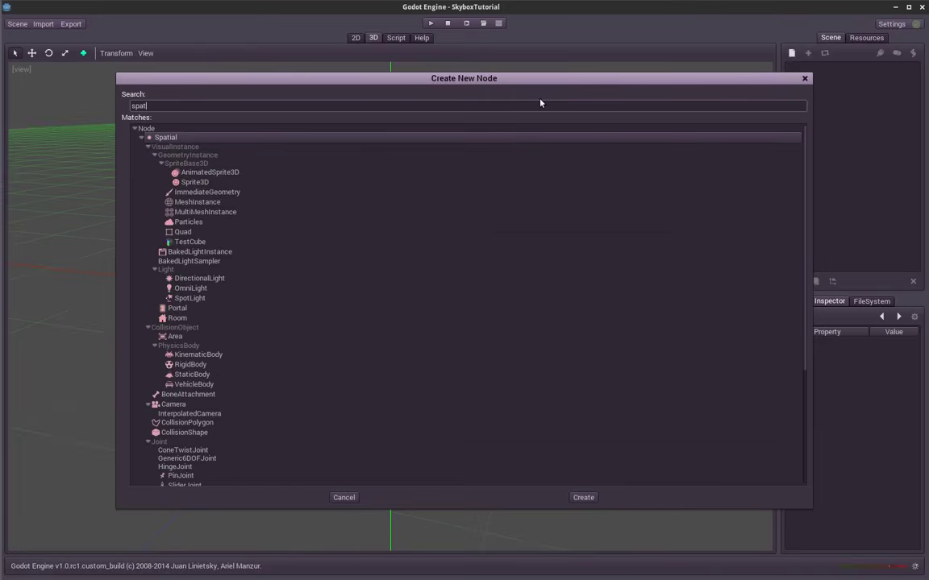
{"action": "key", "text": "Return"}
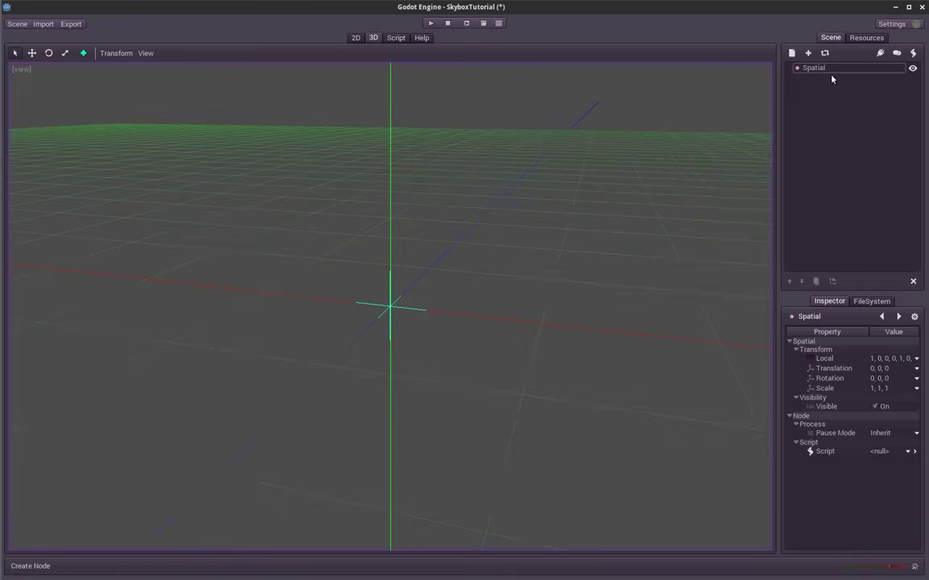
Add a WorldEnvironment node as a child of Spatial.
{"action": "left_click", "coordinate": [791, 53]}
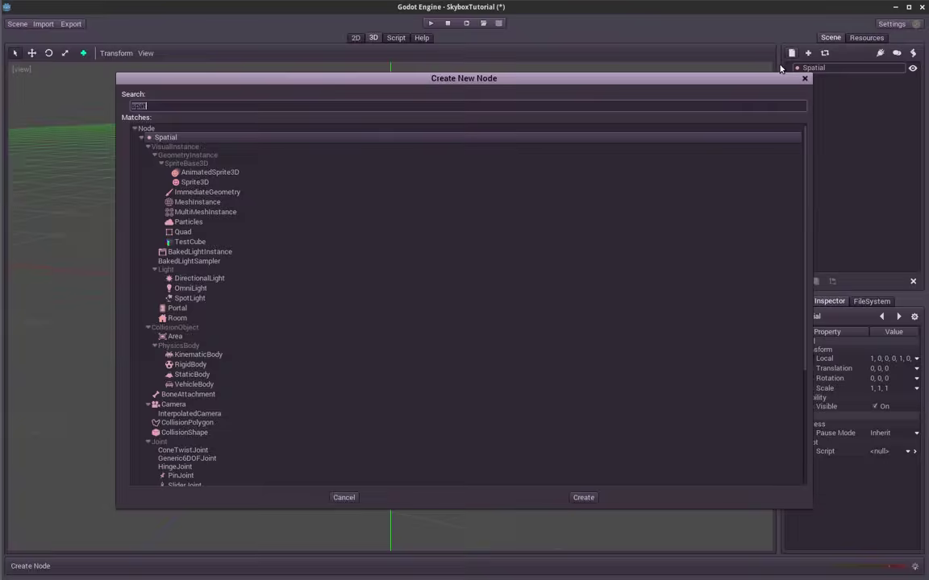
{"action": "type", "text": "wor"}
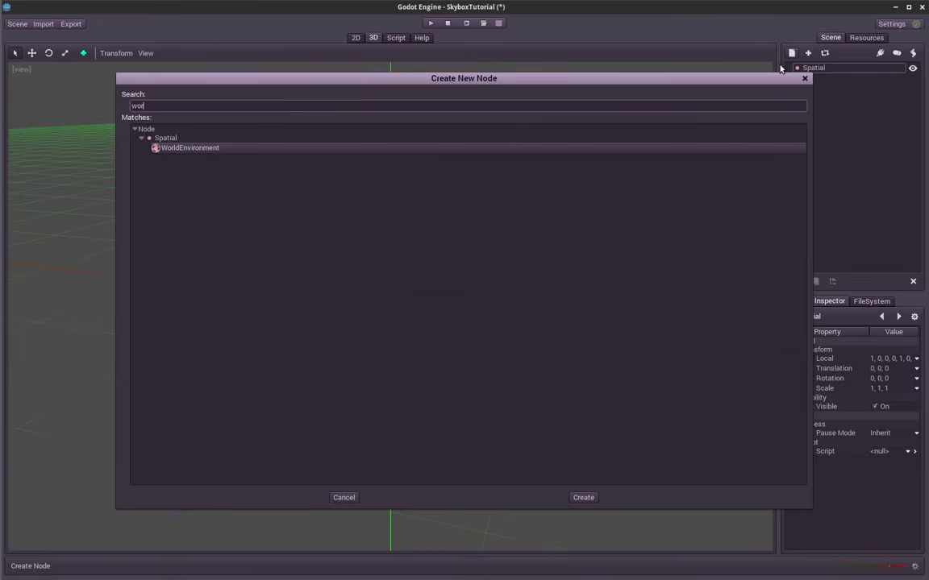
{"action": "double_click", "coordinate": [195, 148]}
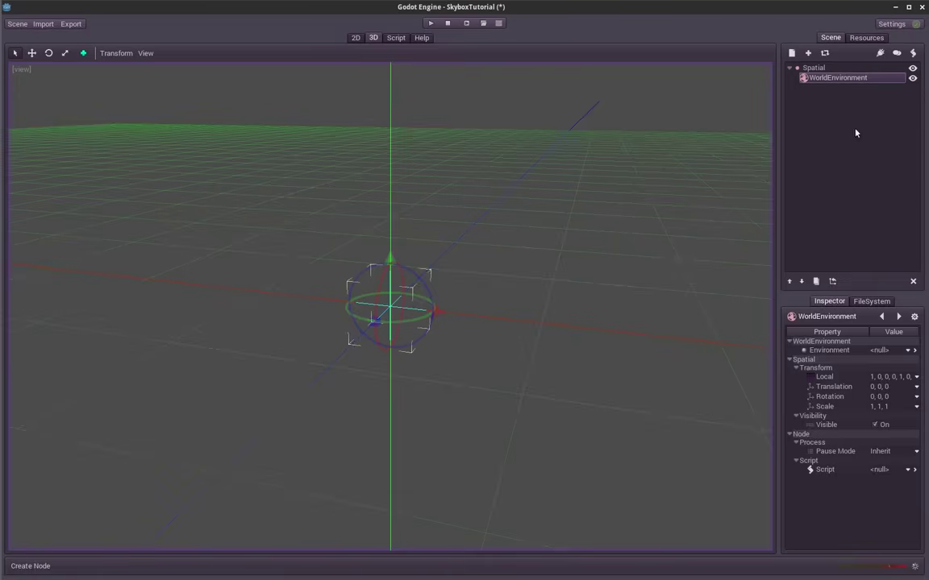
Edit the Environment resource, browse its Inspector, and open the Background Cubemap value options.
{"action": "left_click", "coordinate": [906, 352]}
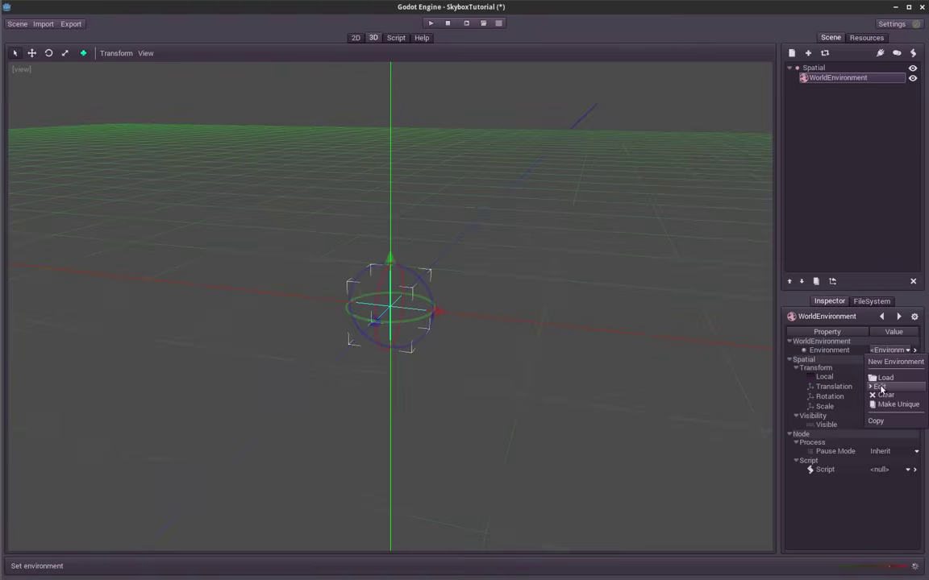
{"action": "left_click", "coordinate": [880, 388]}
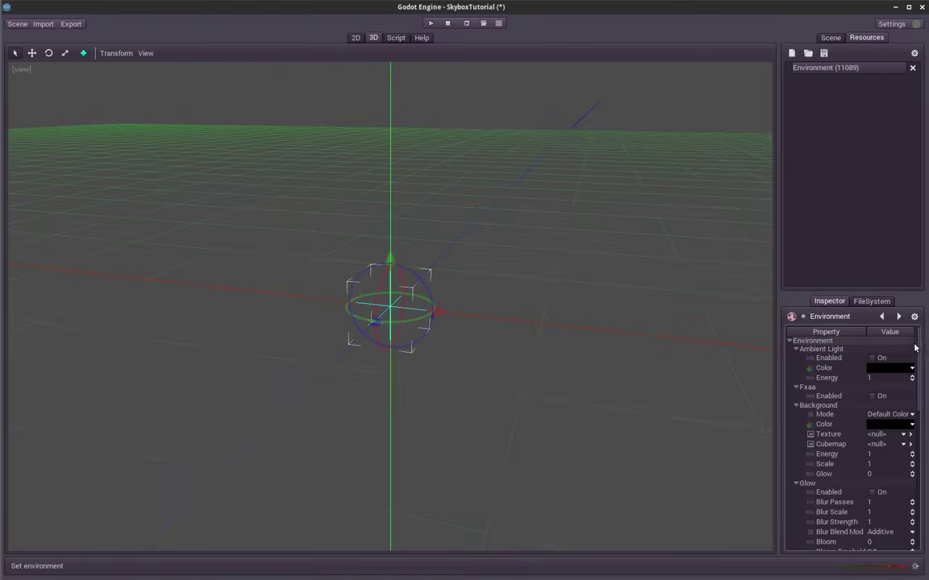
{"action": "scroll", "coordinate": [911, 349], "scroll_direction": "down", "scroll_amount": 2}
{"action": "scroll", "coordinate": [906, 351], "scroll_direction": "down", "scroll_amount": 2}
{"action": "scroll", "coordinate": [902, 352], "scroll_direction": "up", "scroll_amount": 3}
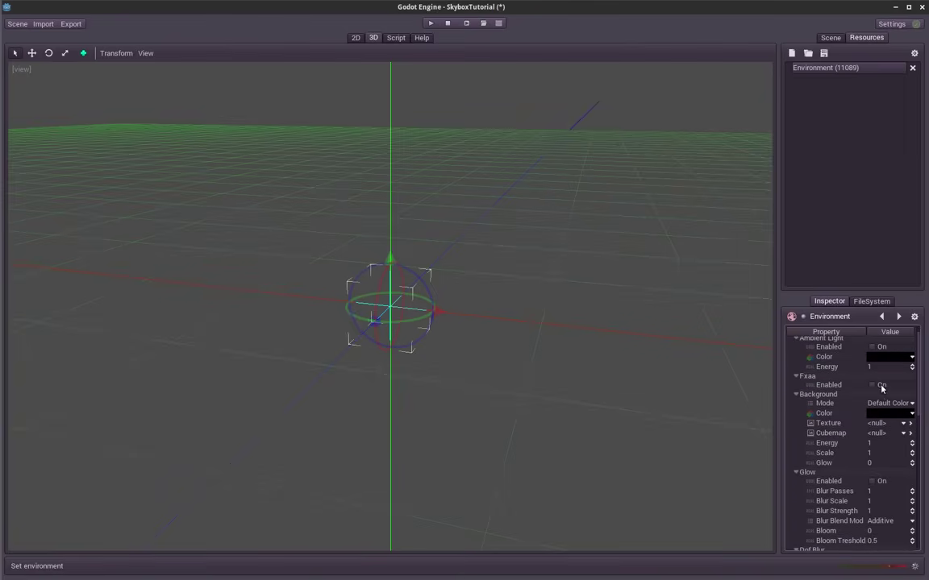
{"action": "scroll", "coordinate": [919, 372], "scroll_direction": "up", "scroll_amount": 1}
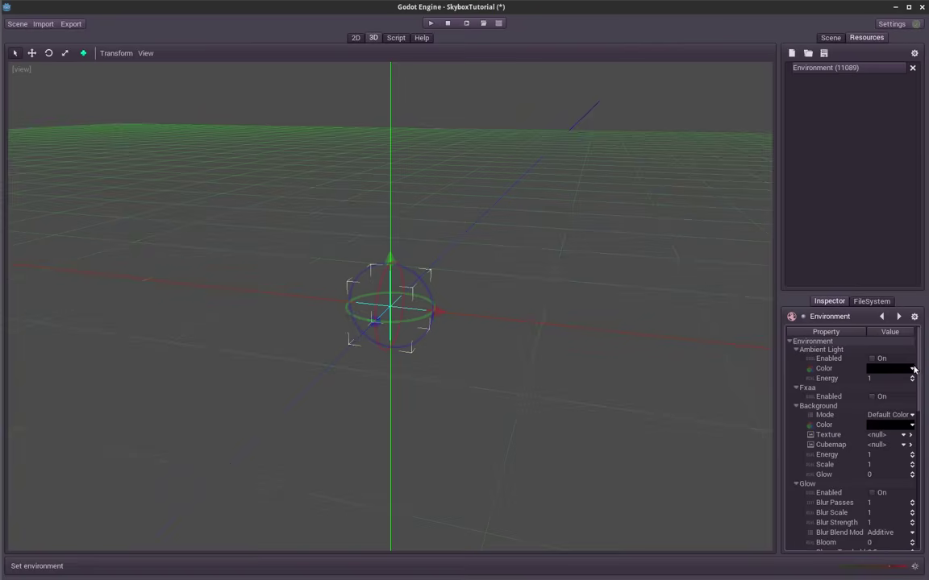
{"action": "scroll", "coordinate": [918, 355], "scroll_direction": "down", "scroll_amount": 1}
{"action": "scroll", "coordinate": [917, 361], "scroll_direction": "down", "scroll_amount": 1}
{"action": "scroll", "coordinate": [916, 369], "scroll_direction": "down", "scroll_amount": 1}
{"action": "scroll", "coordinate": [914, 377], "scroll_direction": "down", "scroll_amount": 1}
{"action": "scroll", "coordinate": [913, 379], "scroll_direction": "down", "scroll_amount": 1}
{"action": "scroll", "coordinate": [912, 387], "scroll_direction": "down", "scroll_amount": 1}
{"action": "scroll", "coordinate": [910, 396], "scroll_direction": "down", "scroll_amount": 1}
{"action": "scroll", "coordinate": [908, 407], "scroll_direction": "down", "scroll_amount": 1}
{"action": "scroll", "coordinate": [909, 411], "scroll_direction": "down", "scroll_amount": 2}
{"action": "scroll", "coordinate": [908, 427], "scroll_direction": "down", "scroll_amount": 2}
{"action": "scroll", "coordinate": [908, 441], "scroll_direction": "down", "scroll_amount": 2}
{"action": "scroll", "coordinate": [907, 455], "scroll_direction": "down", "scroll_amount": 2}
{"action": "scroll", "coordinate": [906, 444], "scroll_direction": "up", "scroll_amount": 5}
{"action": "scroll", "coordinate": [903, 411], "scroll_direction": "up", "scroll_amount": 5}
{"action": "scroll", "coordinate": [900, 379], "scroll_direction": "up", "scroll_amount": 5}
{"action": "scroll", "coordinate": [897, 347], "scroll_direction": "up", "scroll_amount": 3}
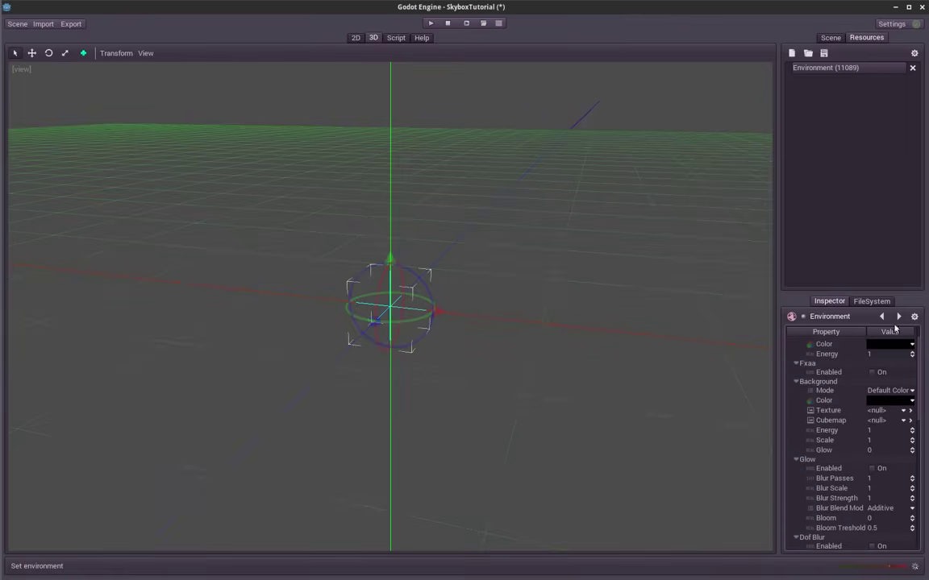
{"action": "left_click", "coordinate": [901, 421]}
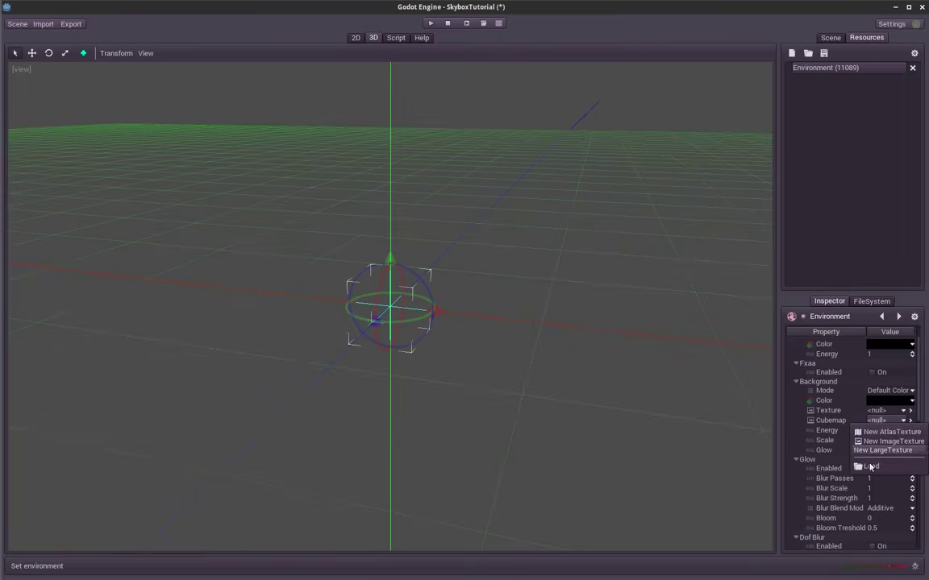
Load sky/sky.cube as the background cubemap and set Background Mode to Cubemap.
{"action": "left_click", "coordinate": [872, 467]}
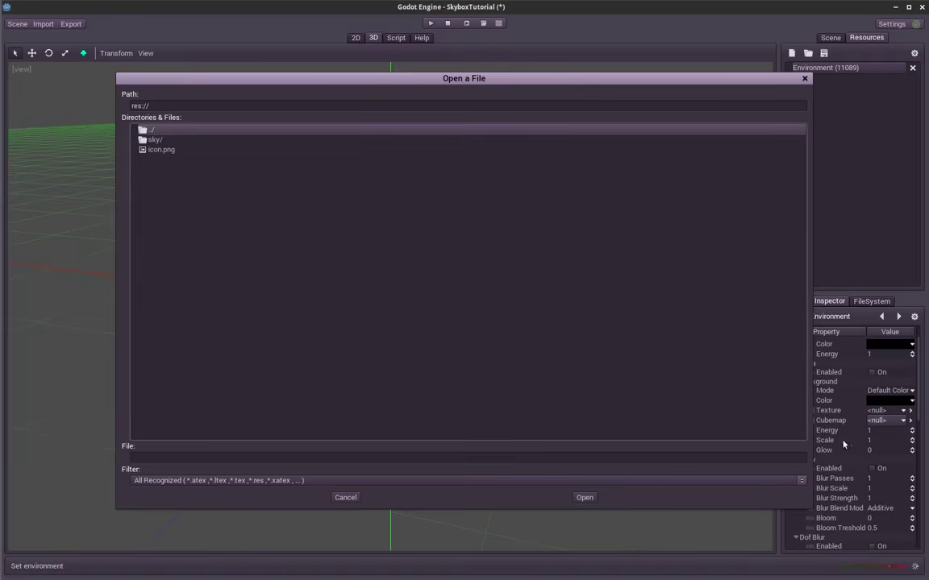
{"action": "double_click", "coordinate": [152, 141]}
{"action": "left_click", "coordinate": [154, 141]}
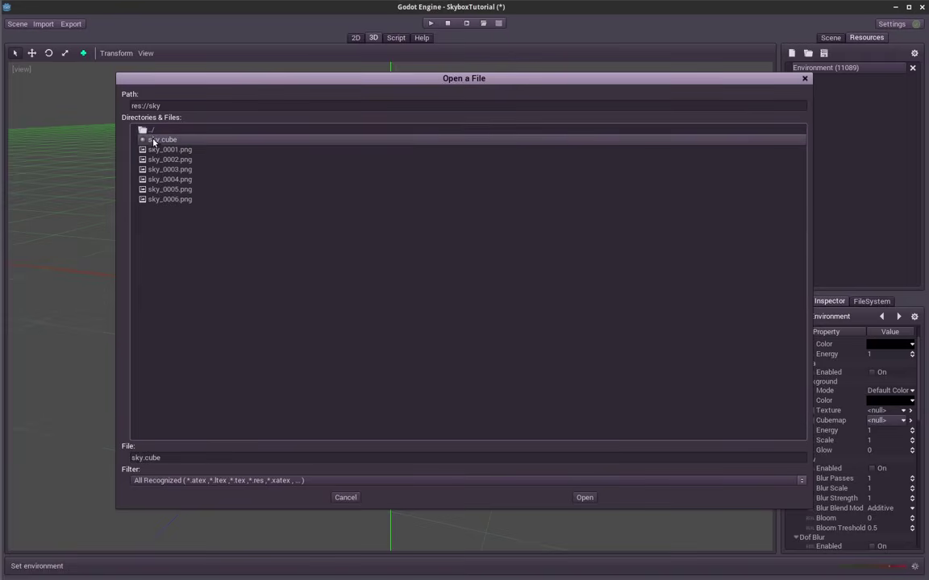
{"action": "left_click", "coordinate": [585, 498]}
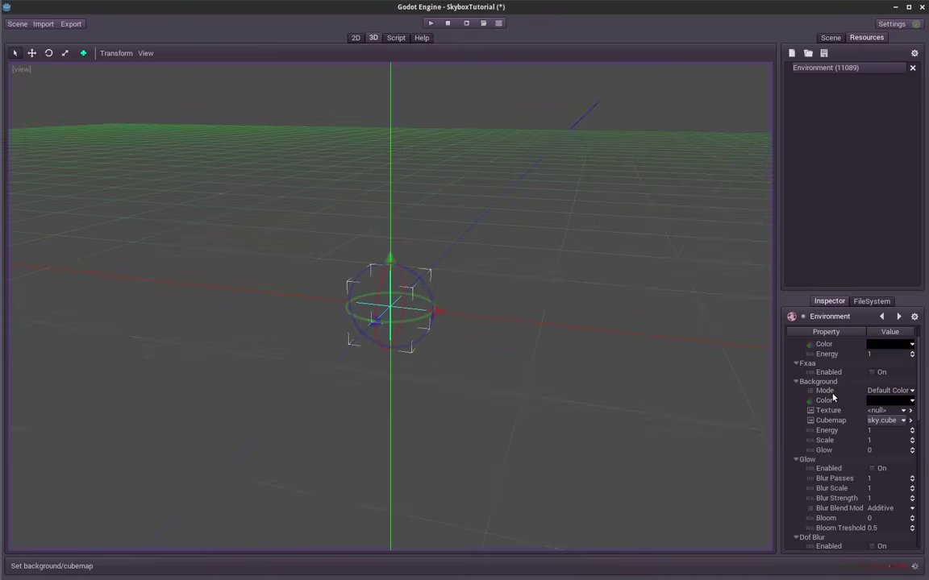
{"action": "left_click", "coordinate": [908, 393]}
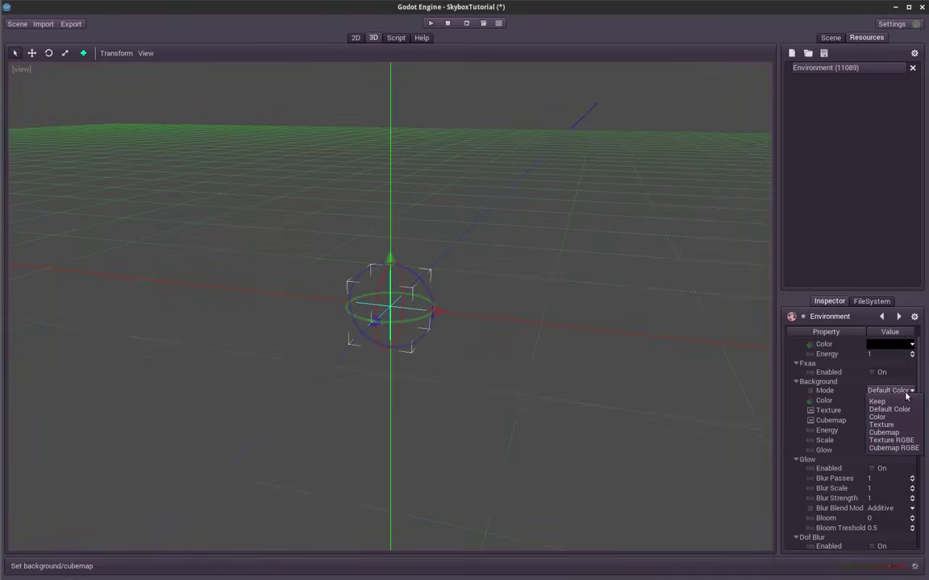
{"action": "left_click", "coordinate": [883, 432]}
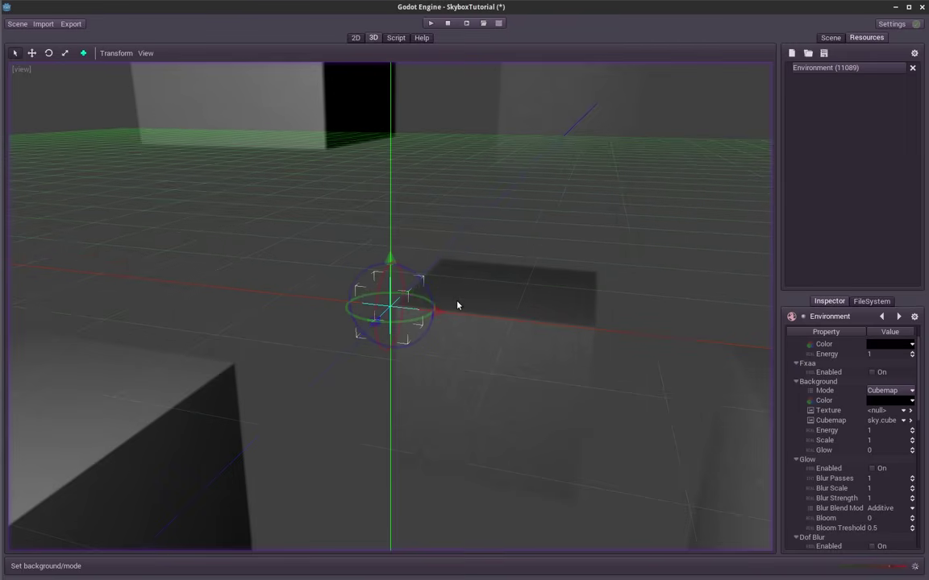
{"action": "mouse_move", "coordinate": [539, 331]}
{"action": "middle_mouse_down"}
{"action": "mouse_move", "coordinate": [508, 288]}
{"action": "mouse_move", "coordinate": [465, 286]}
{"action": "mouse_move", "coordinate": [375, 348]}
{"action": "mouse_move", "coordinate": [348, 348]}
{"action": "mouse_move", "coordinate": [307, 323]}
{"action": "mouse_move", "coordinate": [365, 297]}
{"action": "mouse_move", "coordinate": [453, 293]}
{"action": "mouse_move", "coordinate": [509, 315]}
{"action": "mouse_move", "coordinate": [515, 346]}
{"action": "mouse_move", "coordinate": [555, 331]}
{"action": "mouse_move", "coordinate": [489, 369]}
{"action": "mouse_move", "coordinate": [450, 373]}
{"action": "mouse_move", "coordinate": [499, 336]}
{"action": "mouse_move", "coordinate": [551, 348]}
{"action": "mouse_move", "coordinate": [618, 341]}
{"action": "mouse_move", "coordinate": [534, 376]}
{"action": "mouse_move", "coordinate": [367, 403]}
{"action": "mouse_move", "coordinate": [394, 355]}
{"action": "mouse_move", "coordinate": [381, 385]}
{"action": "mouse_move", "coordinate": [470, 345]}
{"action": "middle_mouse_up"}
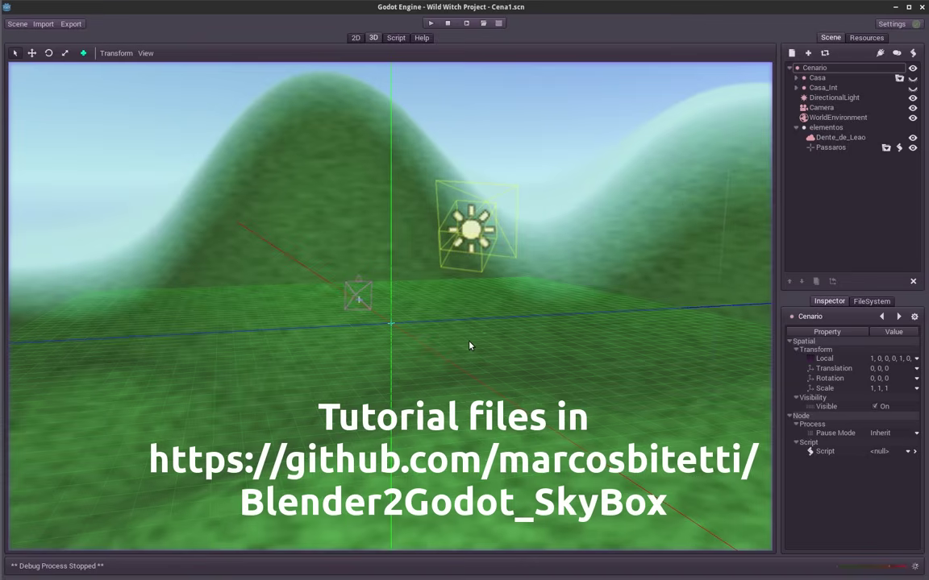
Orbit Blender's skybox.base.blend view of green terrain and clouds, then head back to Godot.
{"action": "key", "text": "alt+Tab"}
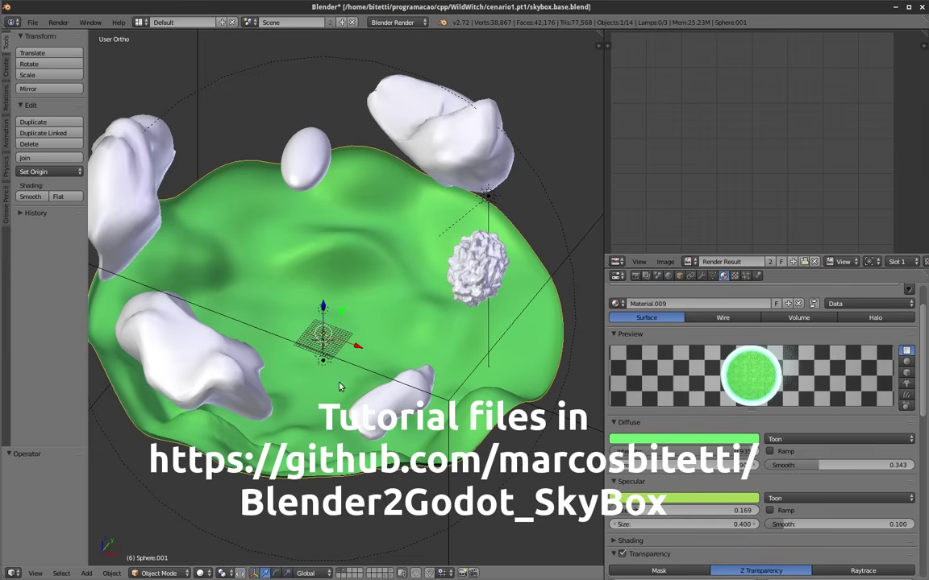
{"action": "mouse_move", "coordinate": [328, 389]}
{"action": "middle_mouse_down"}
{"action": "mouse_move", "coordinate": [395, 332]}
{"action": "mouse_move", "coordinate": [438, 328]}
{"action": "middle_mouse_up"}
{"action": "key", "text": "alt+Tab"}
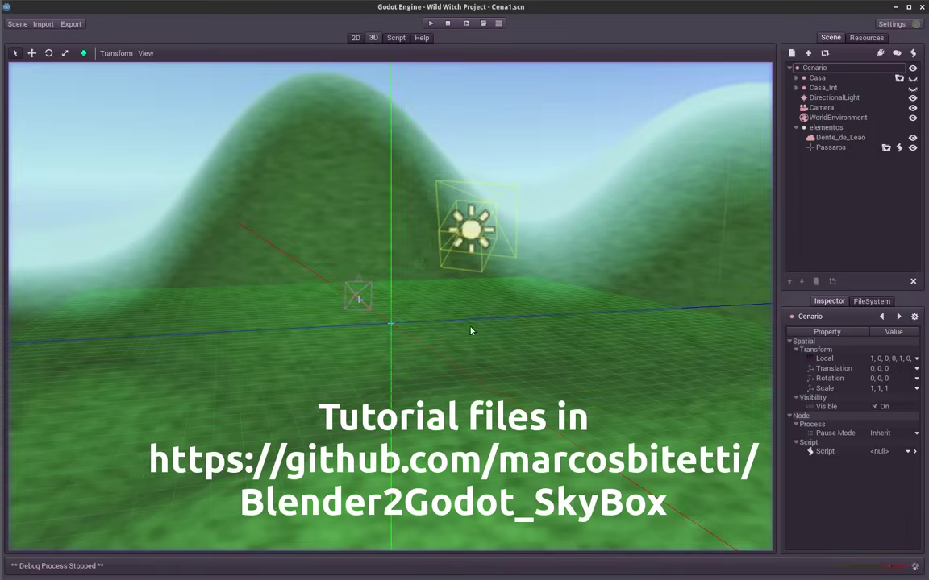
Orbit the Godot viewport up toward the skybox sky and sun.
{"action": "mouse_move", "coordinate": [473, 331]}
{"action": "middle_mouse_down"}
{"action": "mouse_move", "coordinate": [465, 305]}
{"action": "mouse_move", "coordinate": [516, 302]}
{"action": "mouse_move", "coordinate": [402, 331]}
{"action": "mouse_move", "coordinate": [472, 344]}
{"action": "mouse_move", "coordinate": [539, 311]}
{"action": "mouse_move", "coordinate": [563, 315]}
{"action": "mouse_move", "coordinate": [580, 348]}
{"action": "mouse_move", "coordinate": [564, 371]}
{"action": "mouse_move", "coordinate": [524, 384]}
{"action": "mouse_move", "coordinate": [429, 388]}
{"action": "mouse_move", "coordinate": [375, 364]}
{"action": "mouse_move", "coordinate": [383, 237]}
{"action": "middle_mouse_up"}
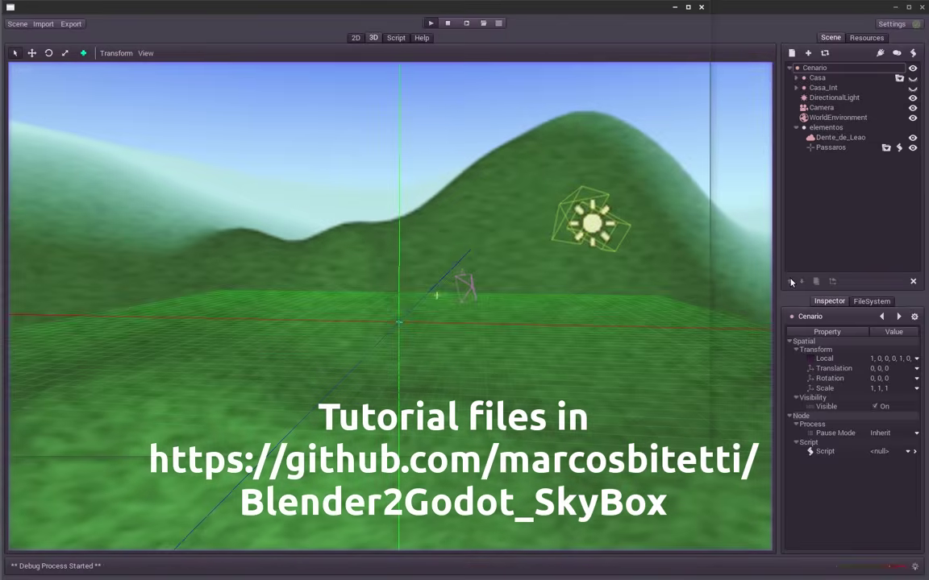